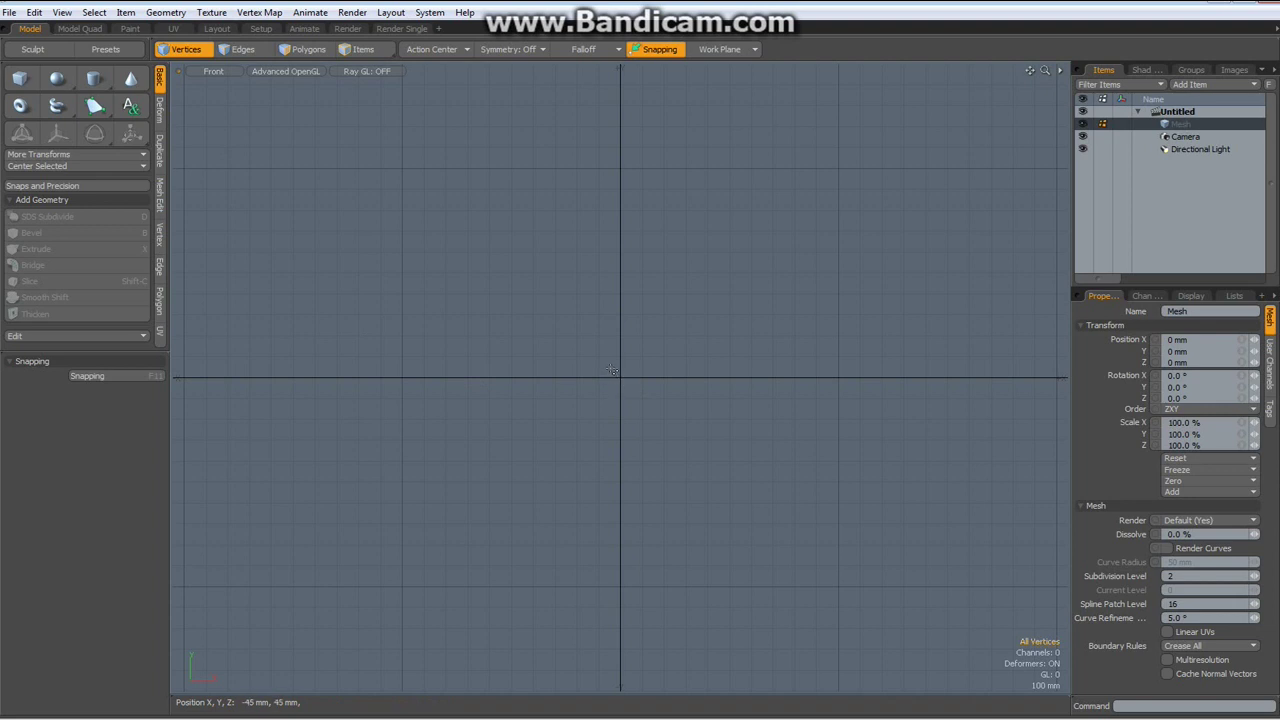
# Step: Draw a flat cube primitive around the origin in the front view and set its X and Y size to 100 mm
pyautogui.click(21, 79)
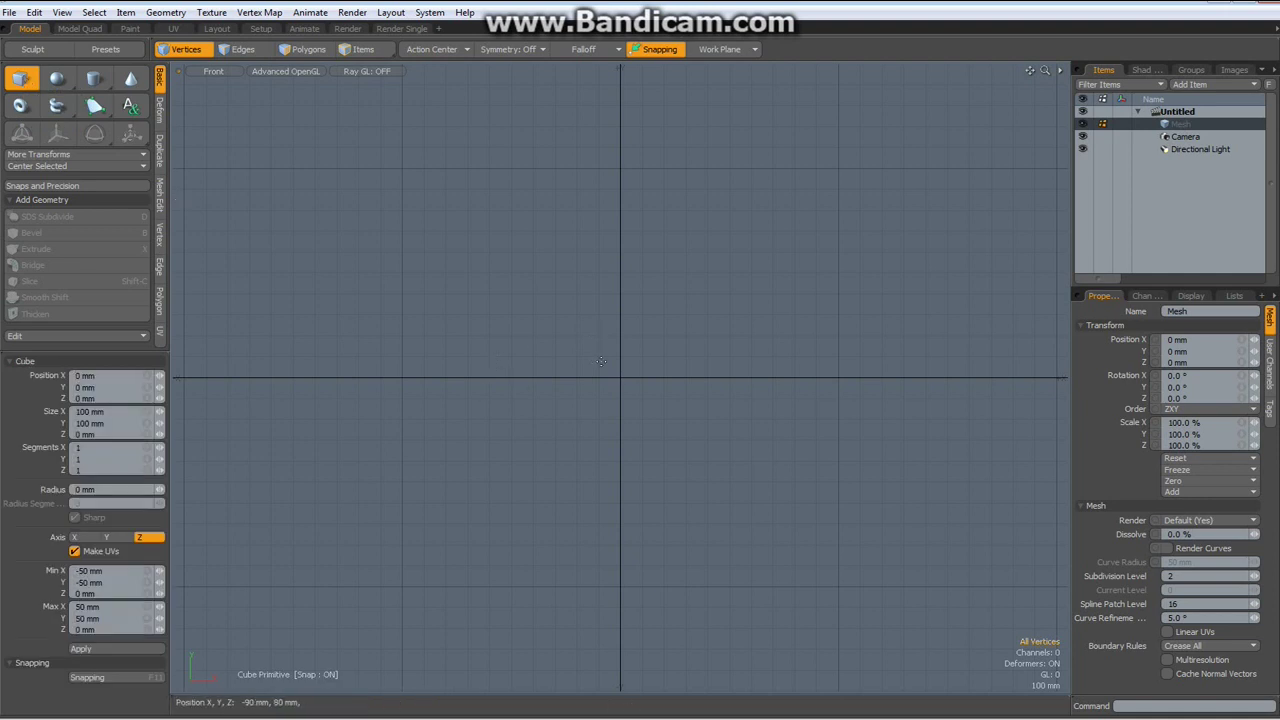
pyautogui.moveTo(600, 361); pyautogui.dragTo(641, 398)
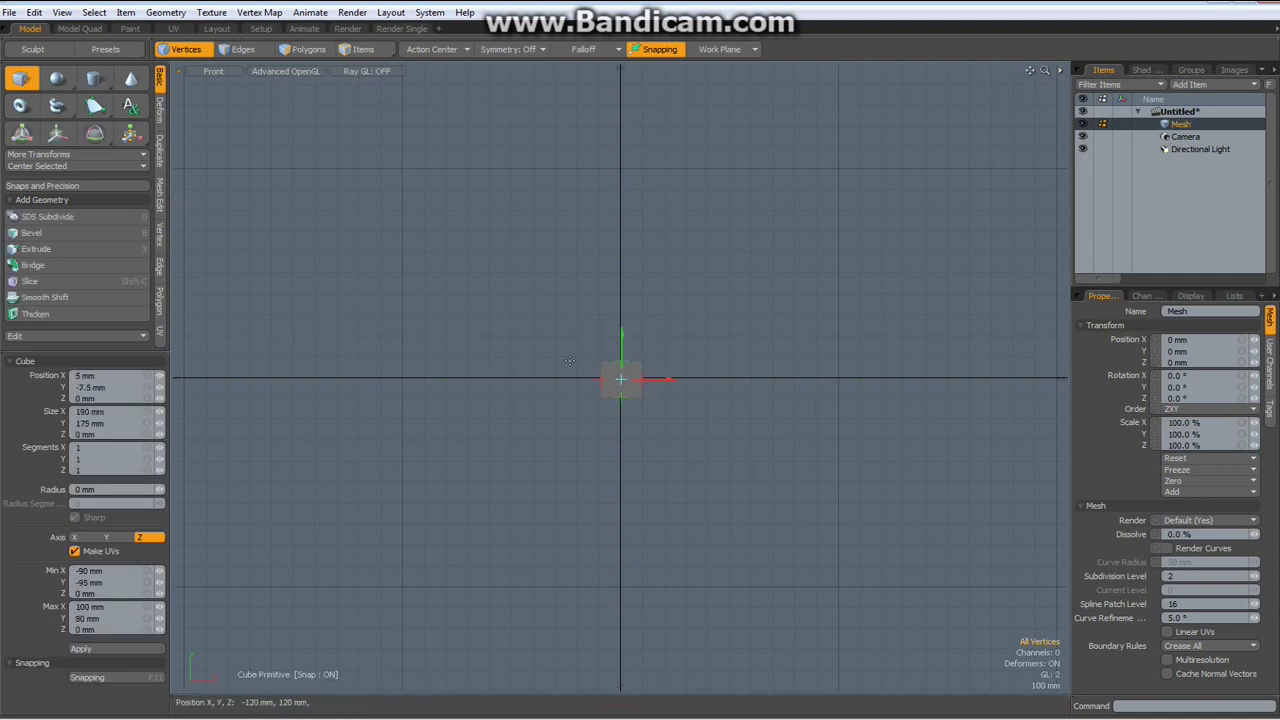
pyautogui.click(117, 412)
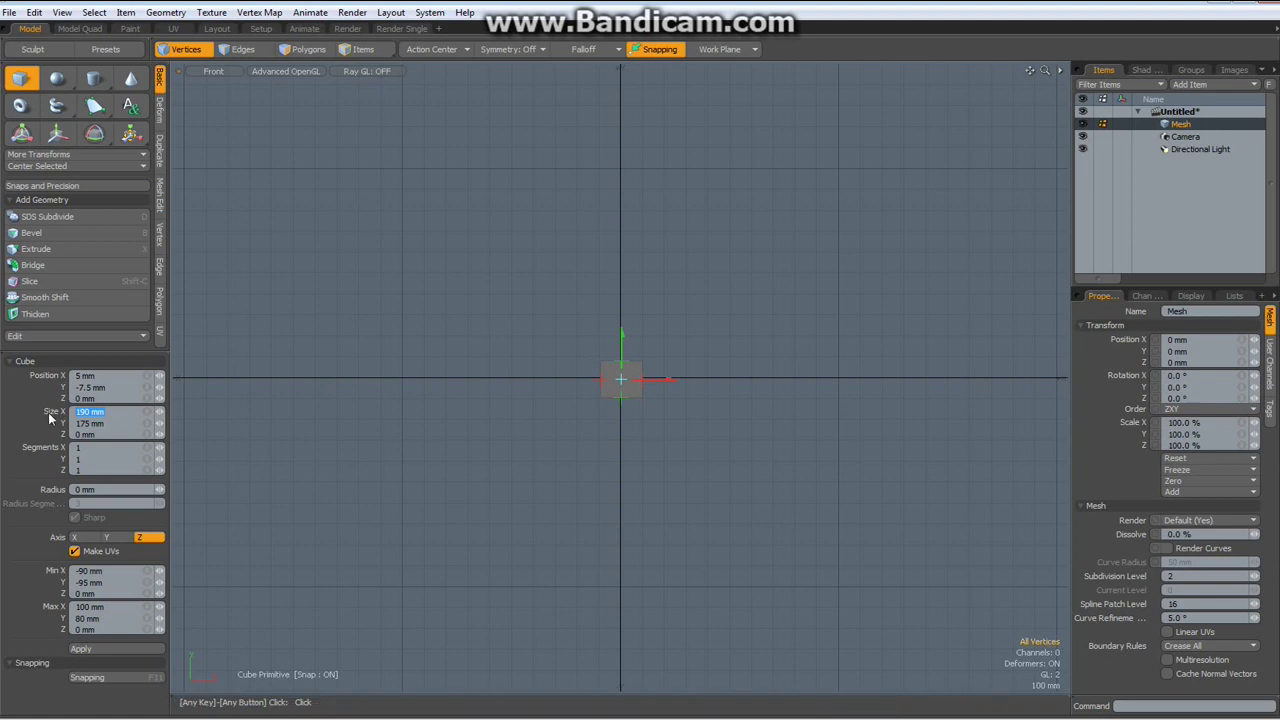
pyautogui.write('100')
pyautogui.press('Tab')
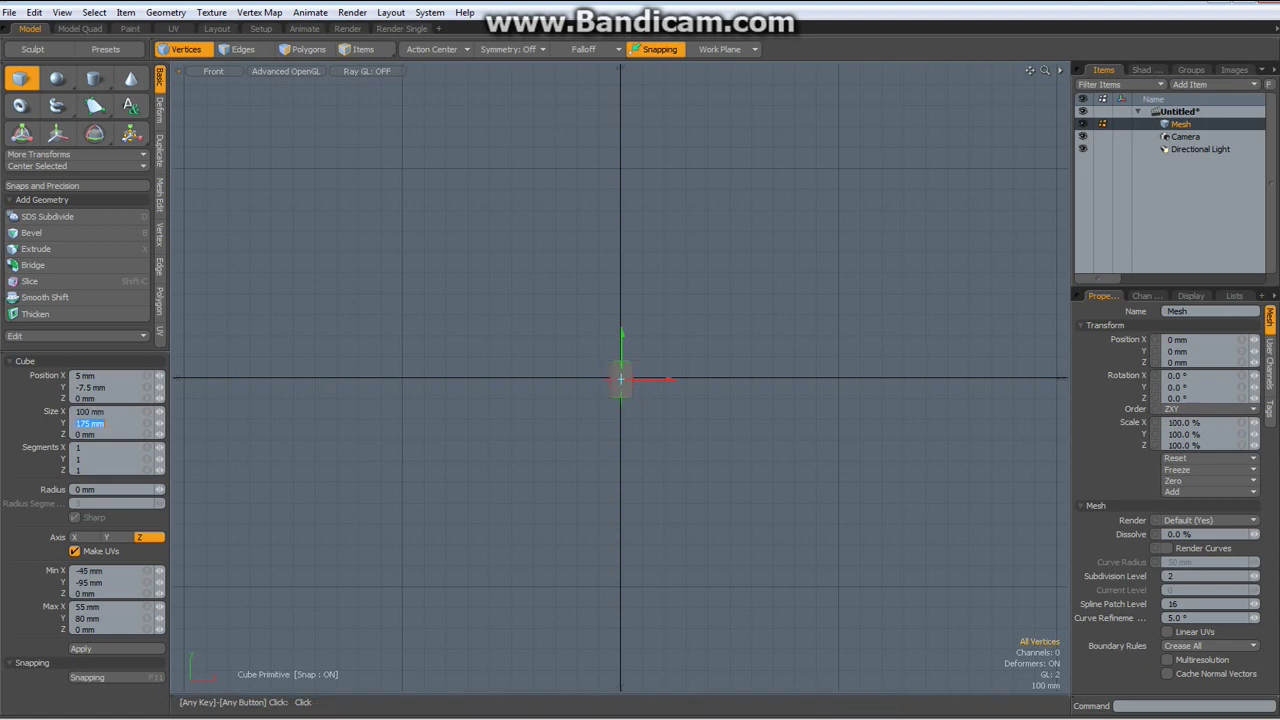
pyautogui.write('100')
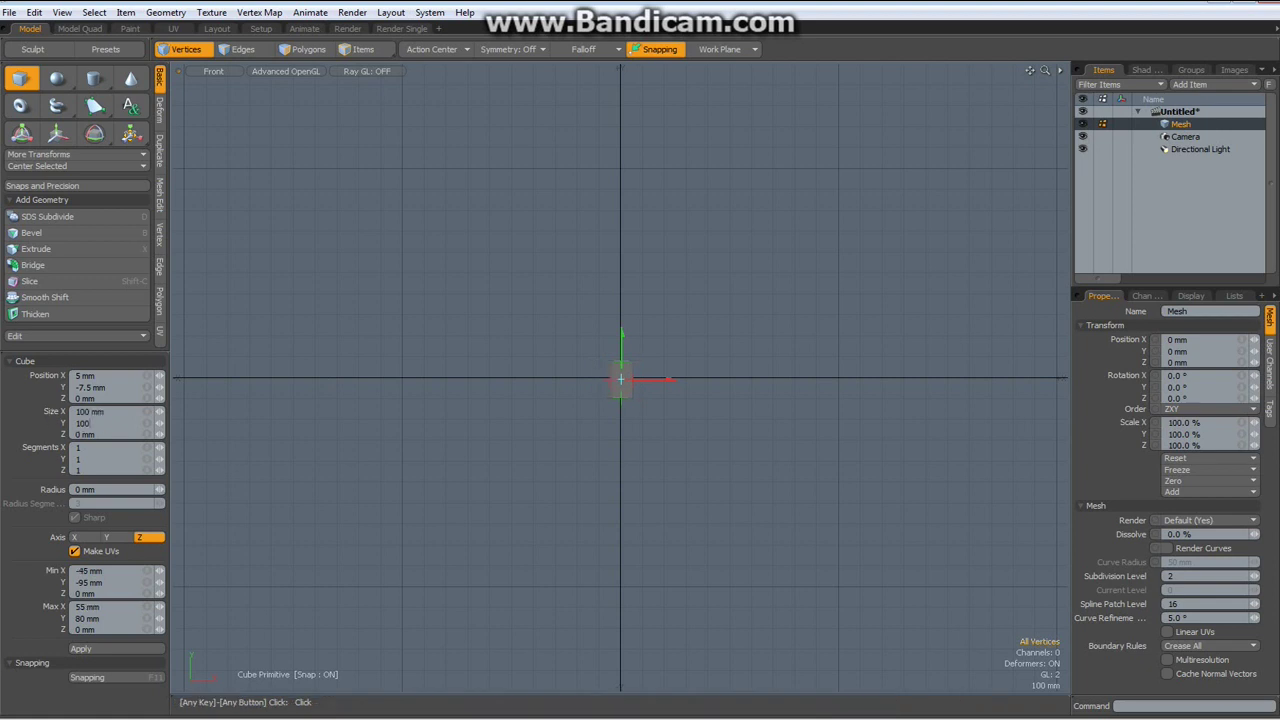
# Step: Set the flat square's position to 0 mm on all axes, finish the primitive and fit it in the view
pyautogui.click(146, 377)
pyautogui.write('0')
pyautogui.press('Return')
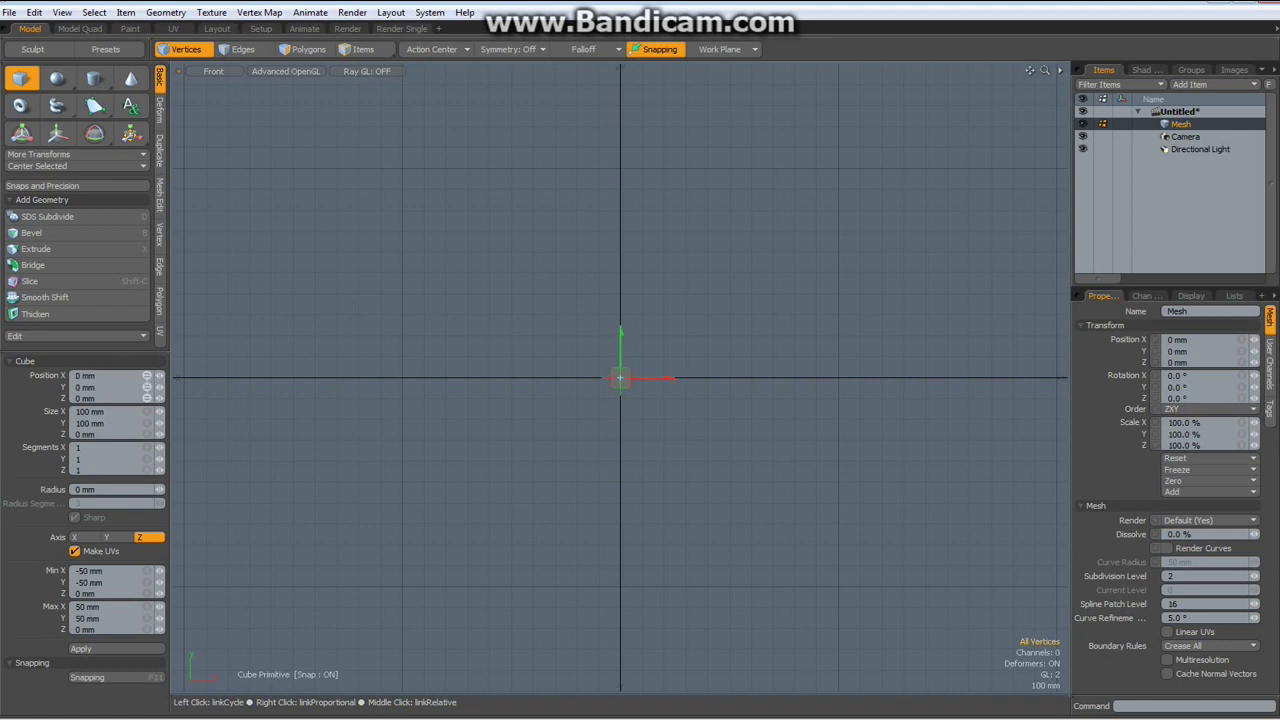
pyautogui.press('space')
pyautogui.press('a')
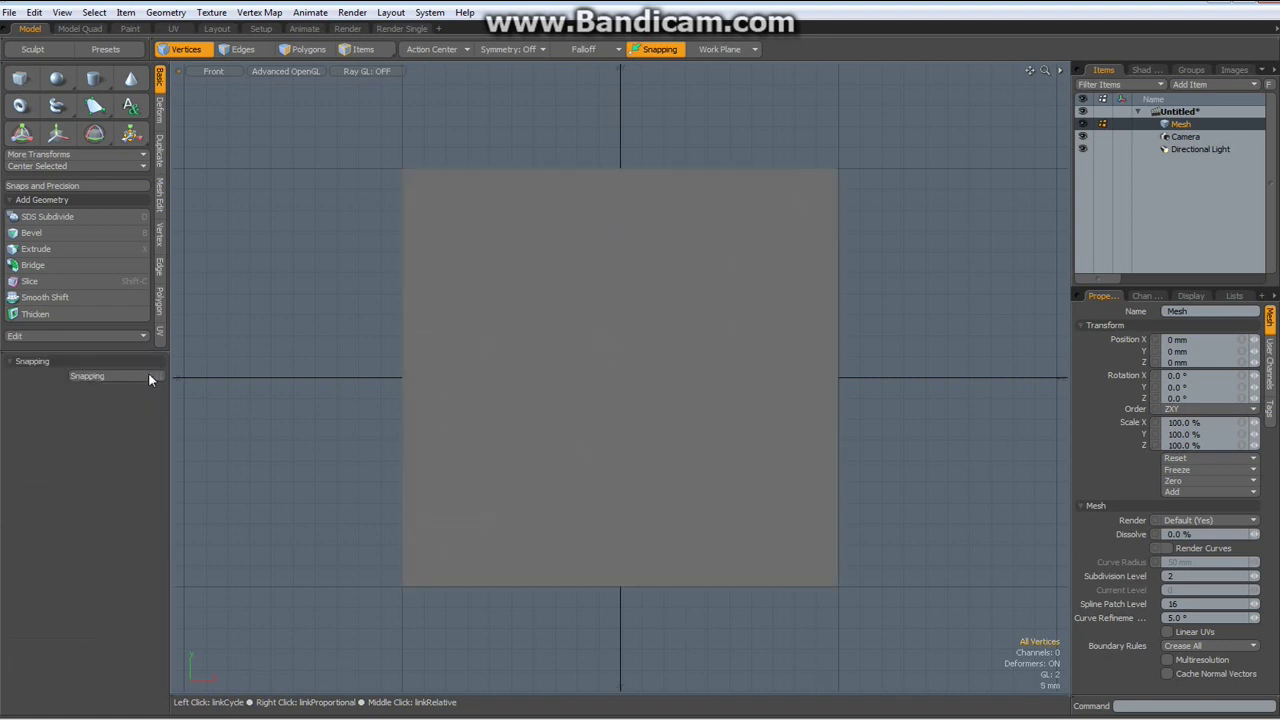
# Step: Loop-slice the square vertically from its upper edge with three symmetric cuts, the outer ones at 2% from the sides
pyautogui.press('2')
pyautogui.click(620, 169)
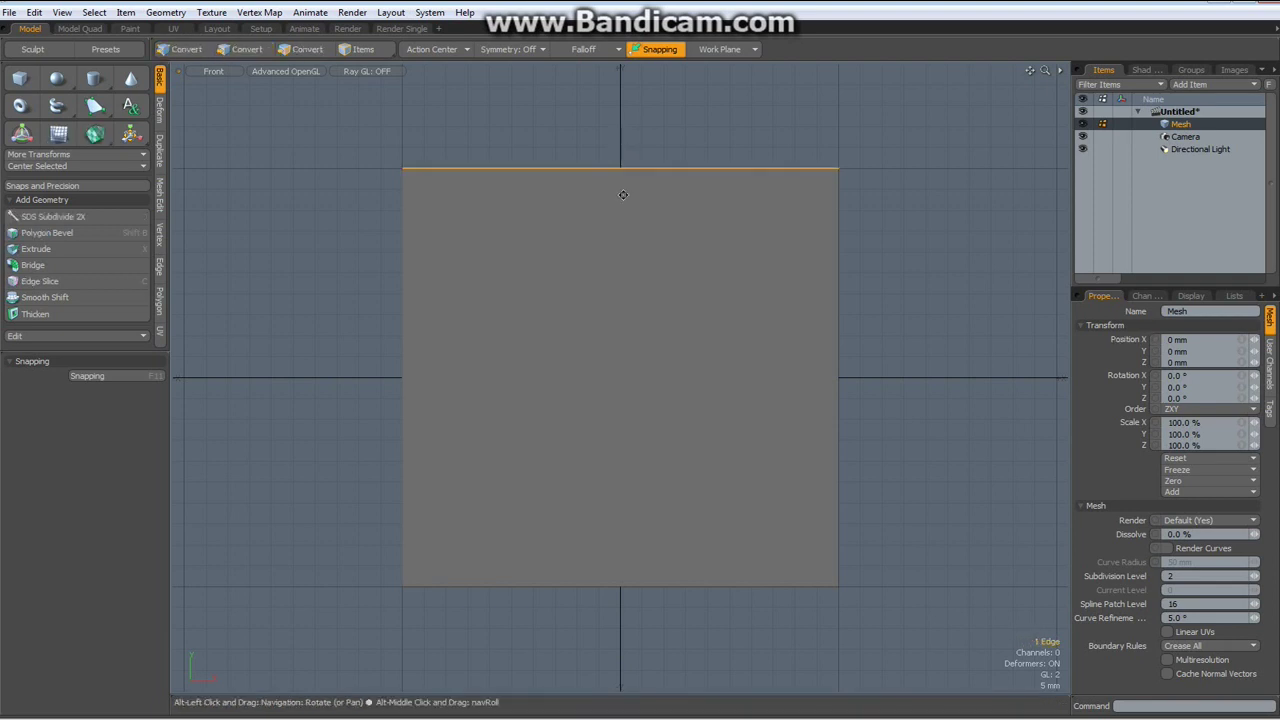
pyautogui.hotkey('alt', 'c')
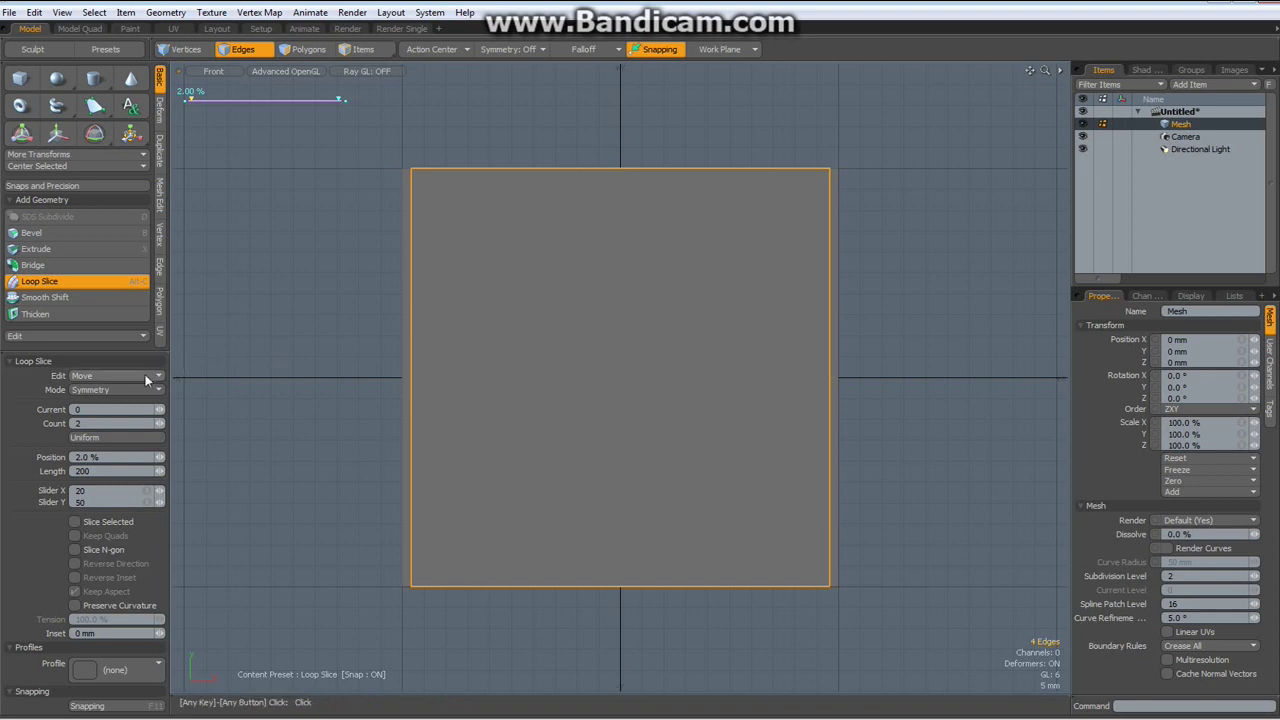
pyautogui.click(160, 422)
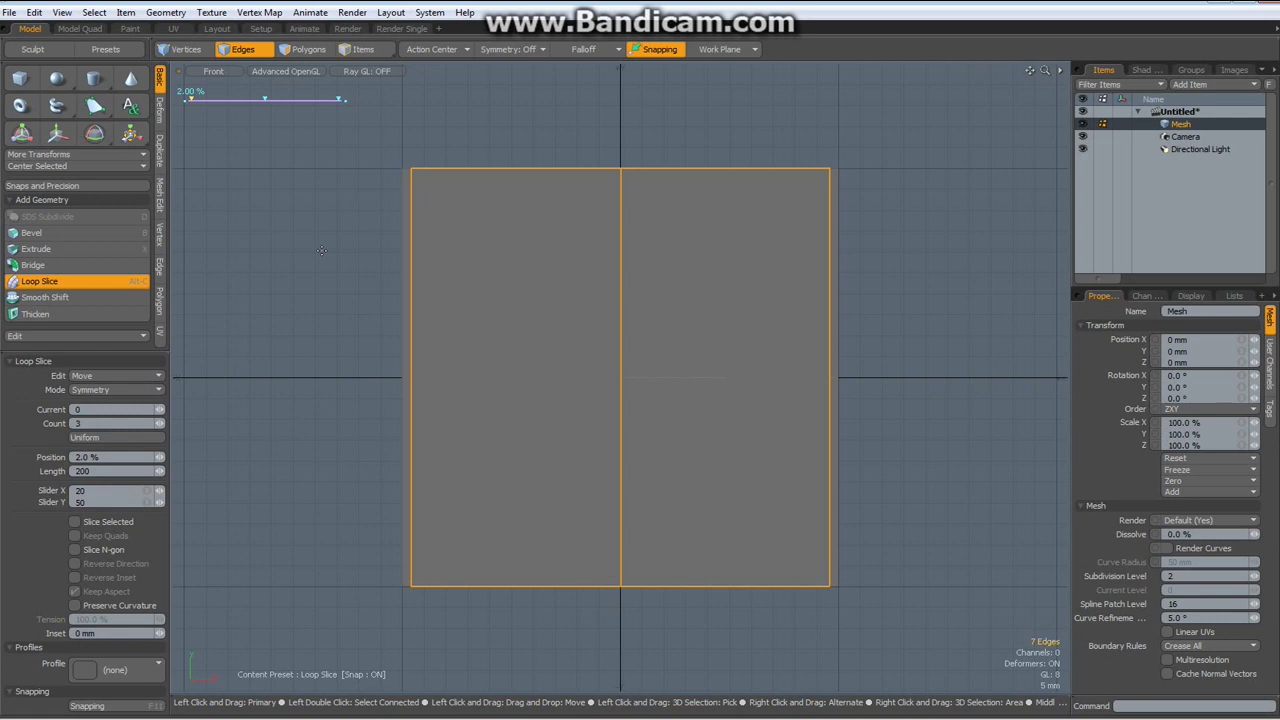
pyautogui.press('space')
# Step: Select the two leftmost vertical edges and loop-slice the square horizontally with the same three symmetric cuts
pyautogui.click(363, 262)
pyautogui.moveTo(369, 268); pyautogui.dragTo(506, 273)
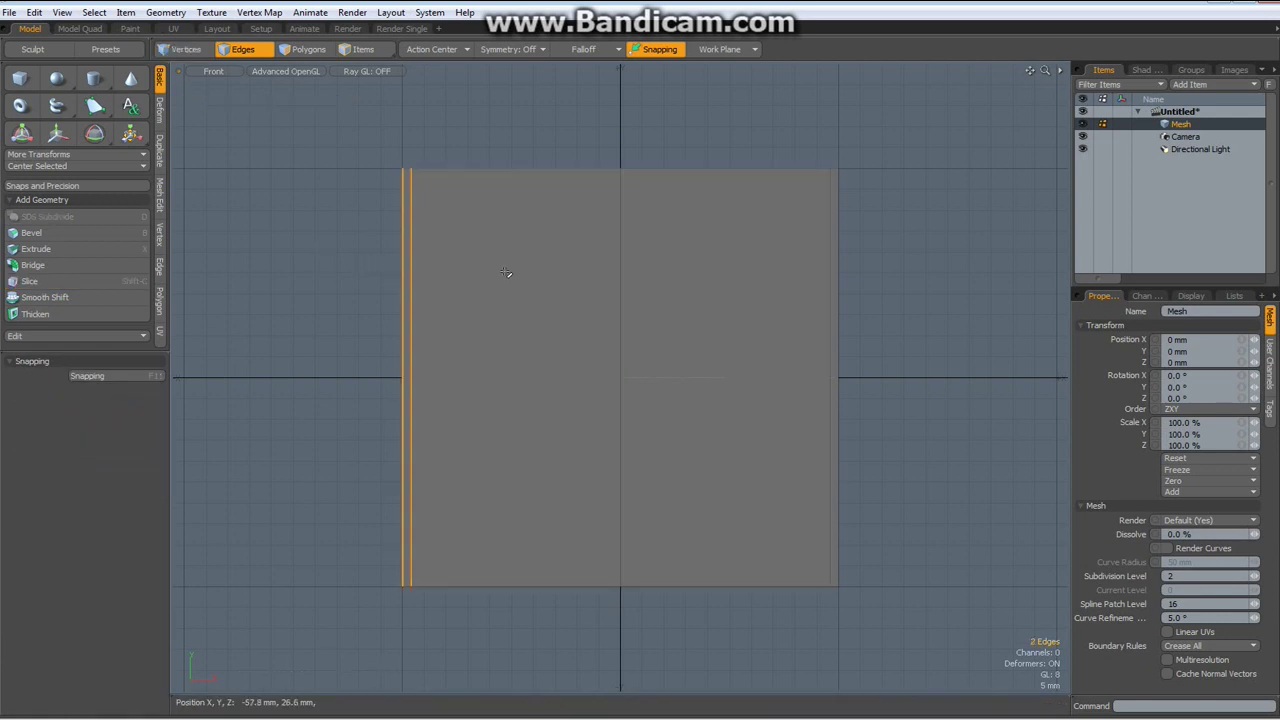
pyautogui.hotkey('alt', 'c')
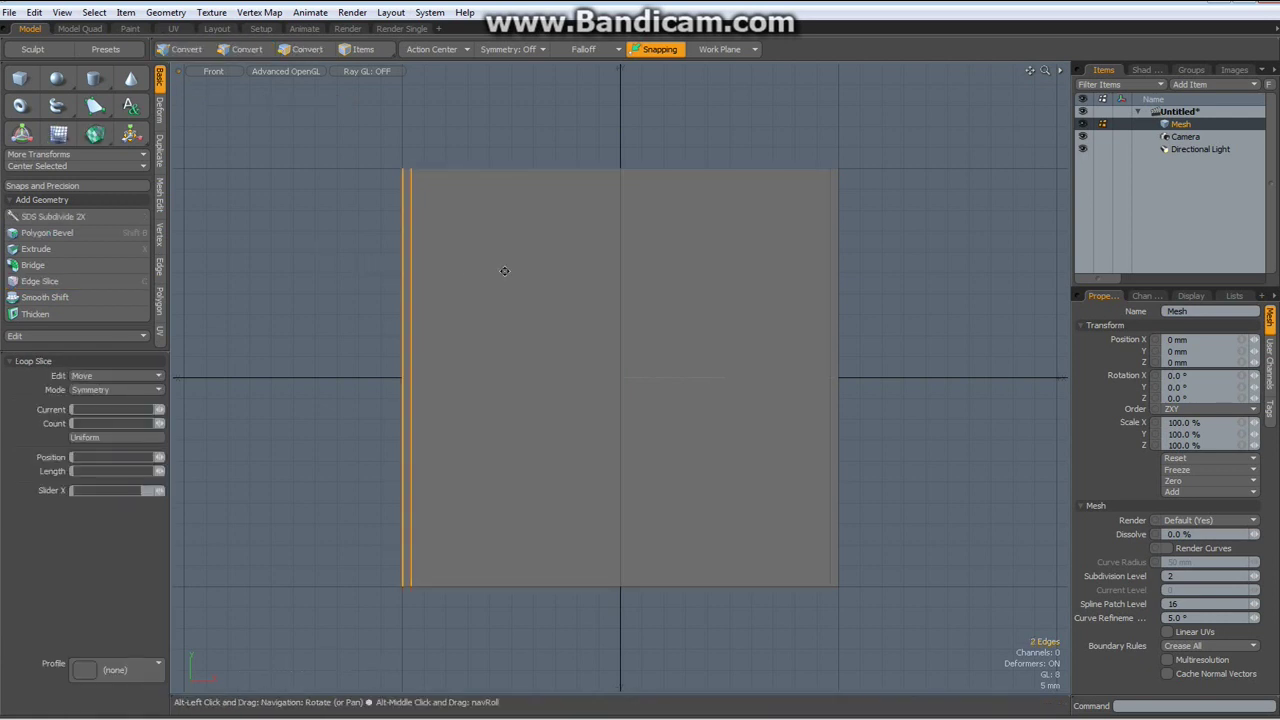
pyautogui.press('space')
pyautogui.click(294, 266)
# Step: Select the four large inner polygons and delete them, leaving only the thin square frame
pyautogui.press('3')
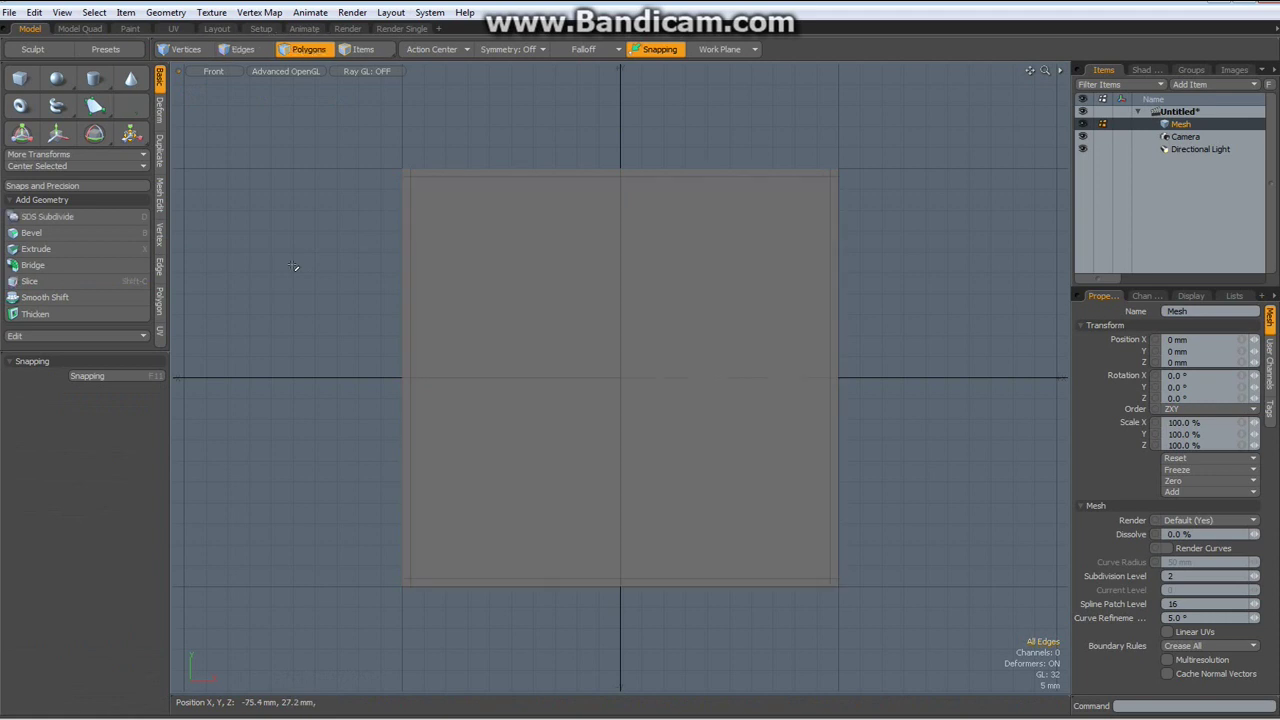
pyautogui.press('[')
pyautogui.moveTo(520, 278)
pyautogui.mouseDown()
pyautogui.moveTo(689, 397)
pyautogui.moveTo(560, 413)
pyautogui.mouseUp()
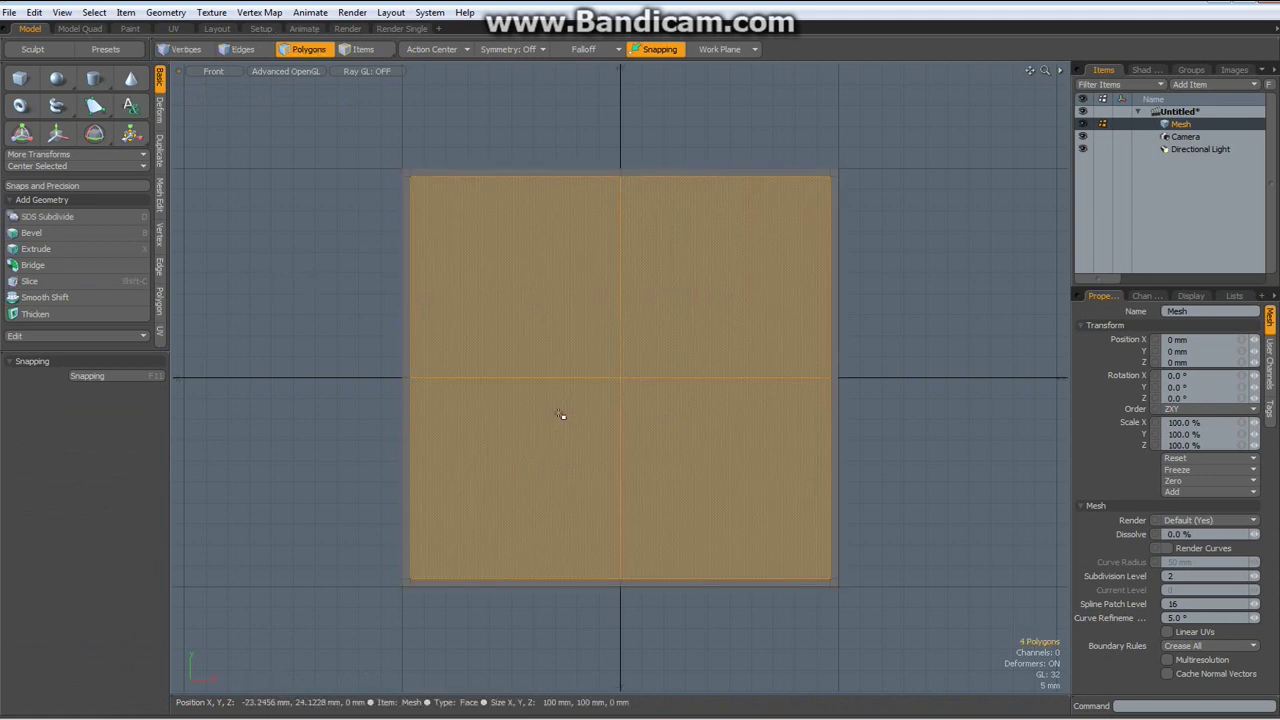
pyautogui.press('Delete')
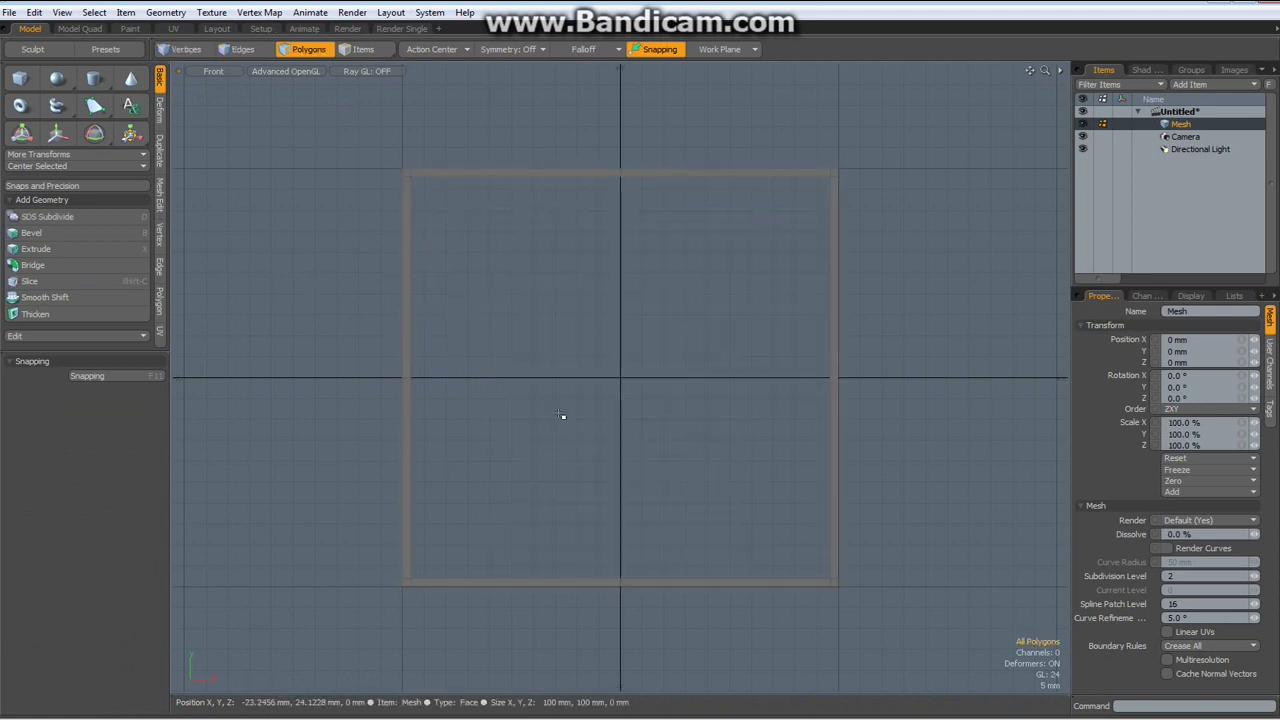
# Step: Preview the square frame as a subdivision surface and return to the unsubdivided display
pyautogui.press('Tab')
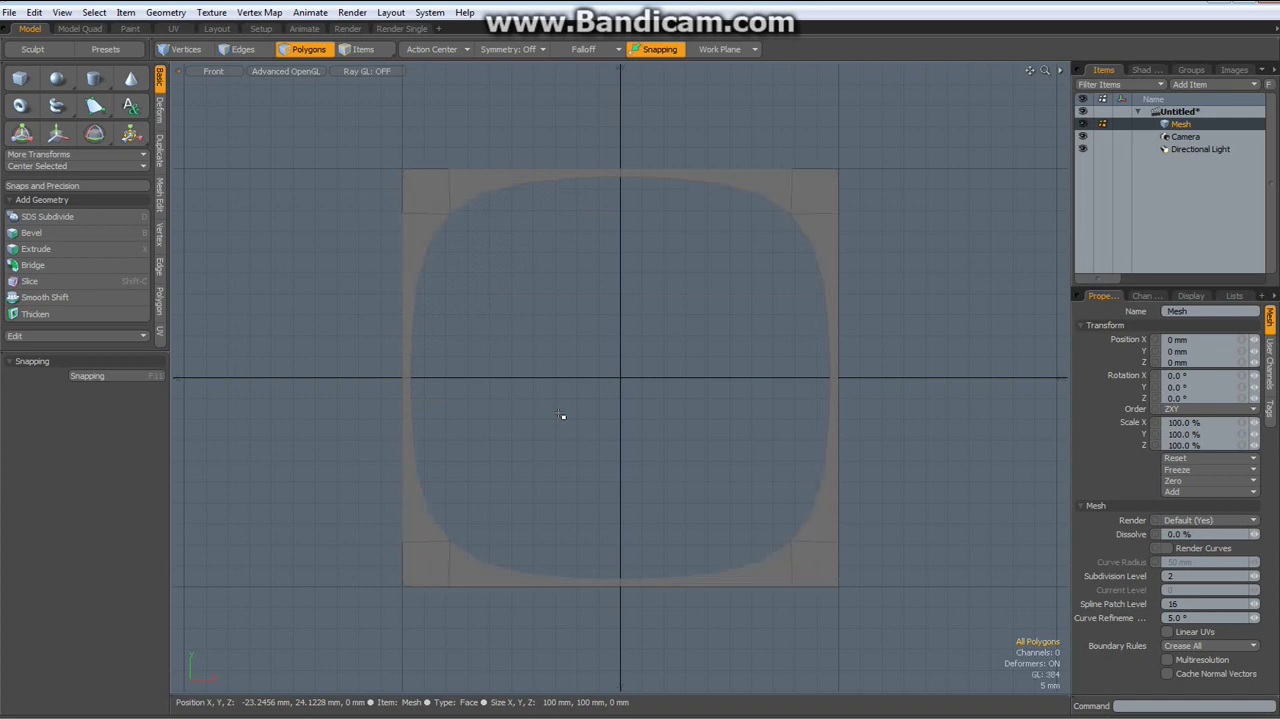
pyautogui.press('Tab')
pyautogui.press('Tab')
pyautogui.press('Tab')
pyautogui.press('Tab')
pyautogui.press('Tab')
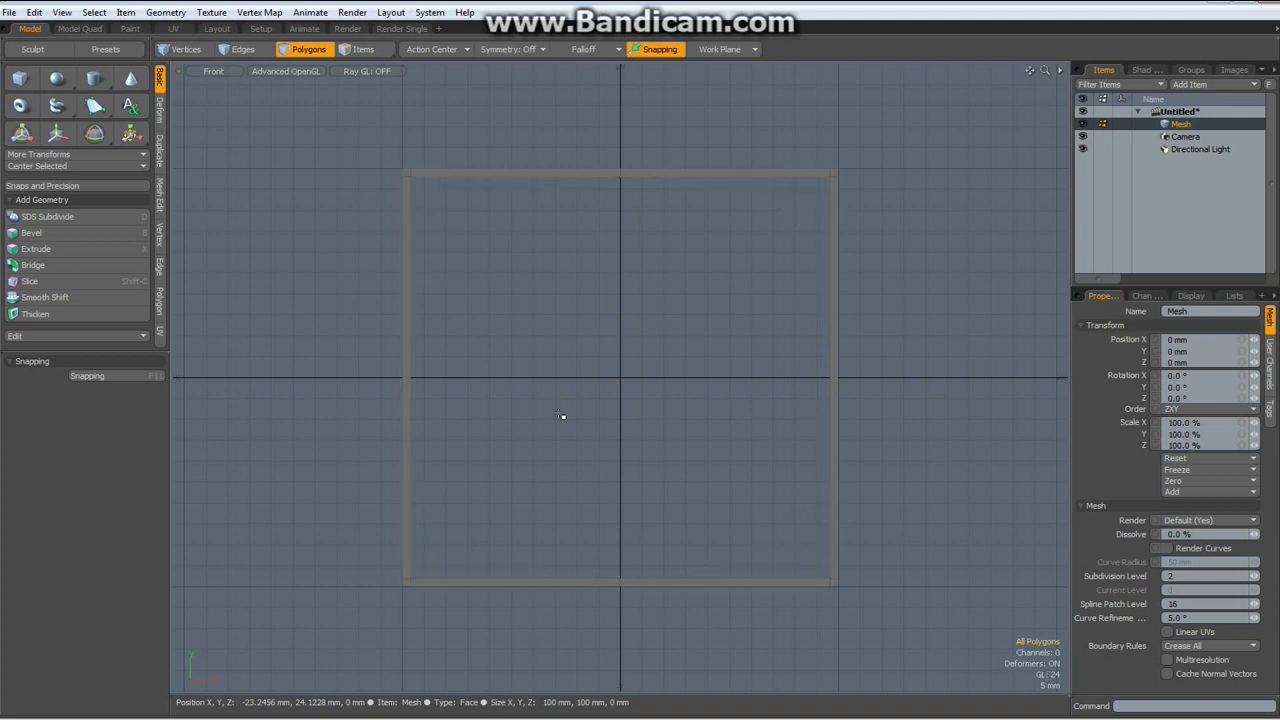
# Step: Select the frame's inner edge loop and draw a flat eight-sided cylinder from the origin, with radii of about 24 by 21 mm
pyautogui.press('2')
pyautogui.doubleClick(414, 388)
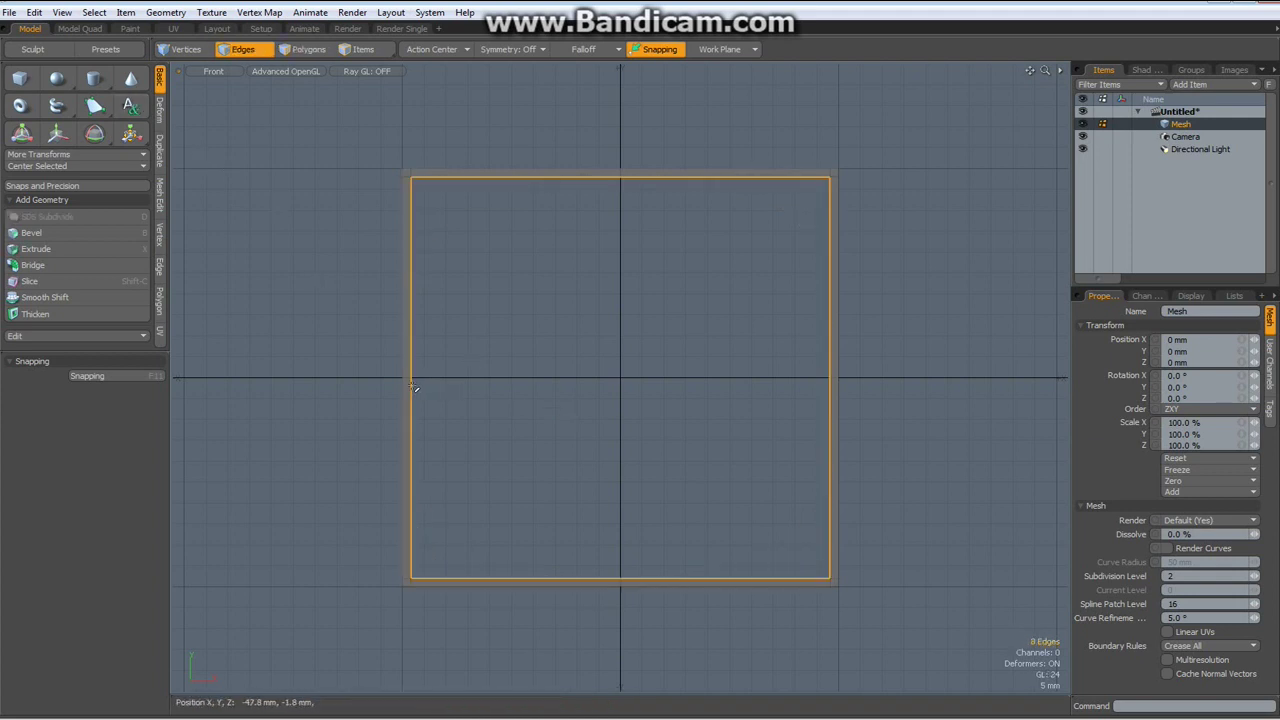
pyautogui.click(96, 80)
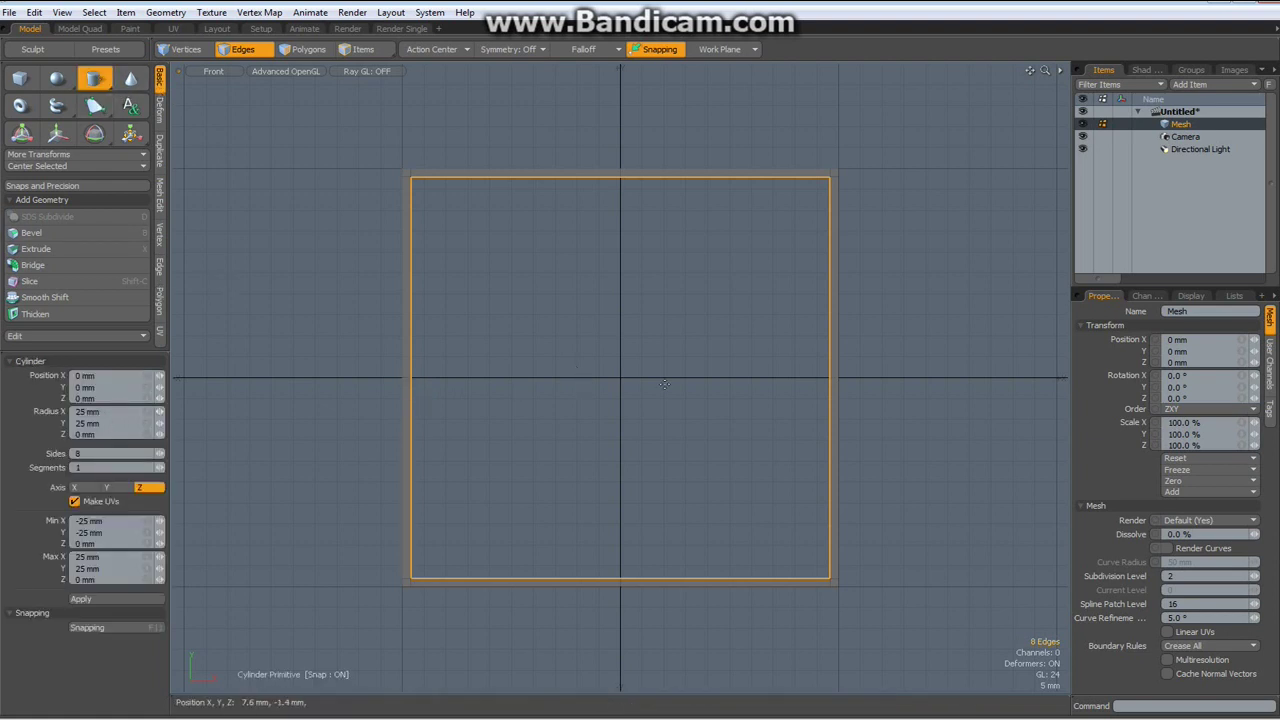
pyautogui.moveTo(620, 376); pyautogui.dragTo(718, 295)
# Step: Set the flat cylinder's X and Y radius to 25 mm and its Y position to 0, and finish the primitive
pyautogui.click(120, 412)
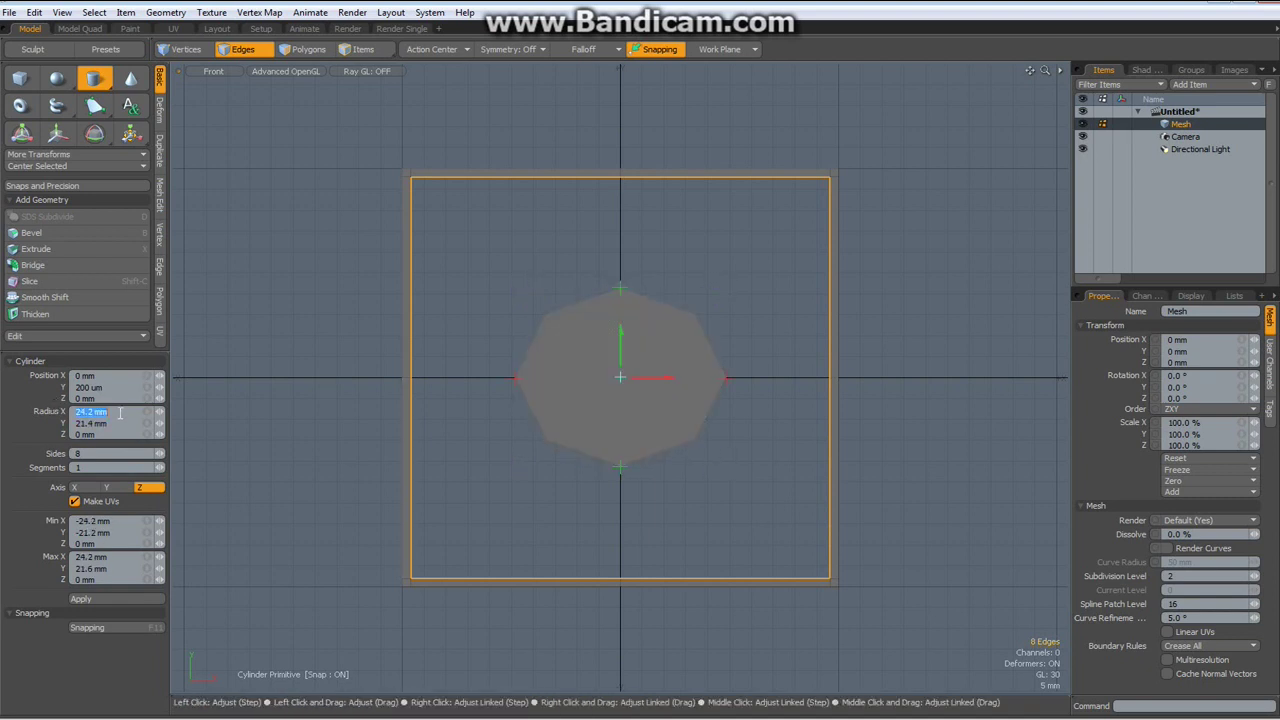
pyautogui.write('25')
pyautogui.click(114, 424)
pyautogui.write('25')
pyautogui.click(120, 387)
pyautogui.write('0')
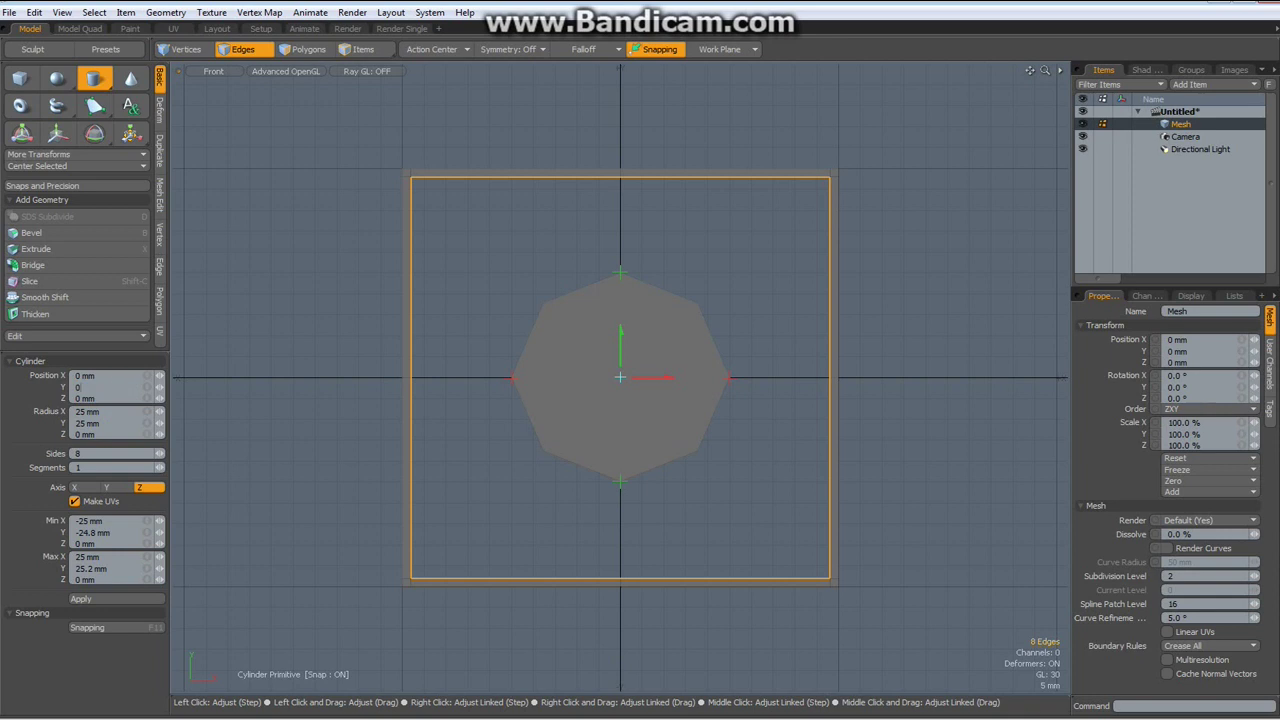
pyautogui.press('Return')
pyautogui.press('space')
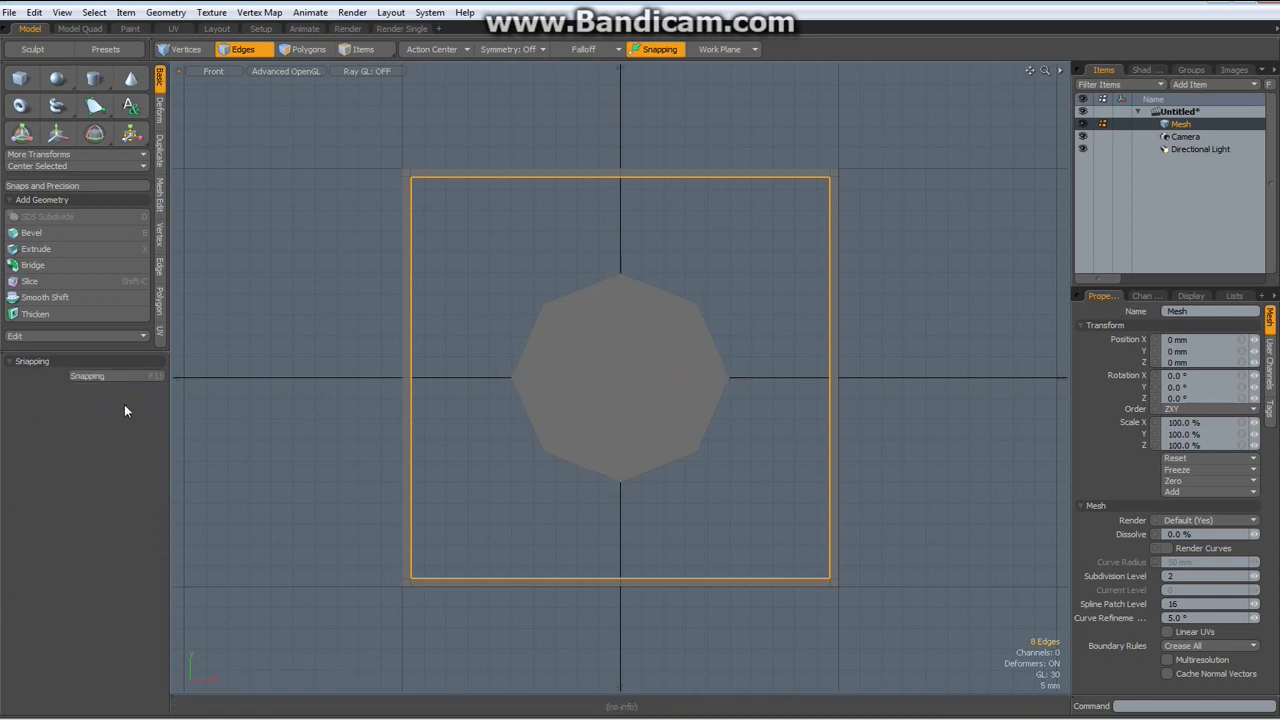
# Step: Bevel the octagon polygon with an inset of about 1.5 mm and delete its inner polygon to leave a thin ring
pyautogui.press('3')
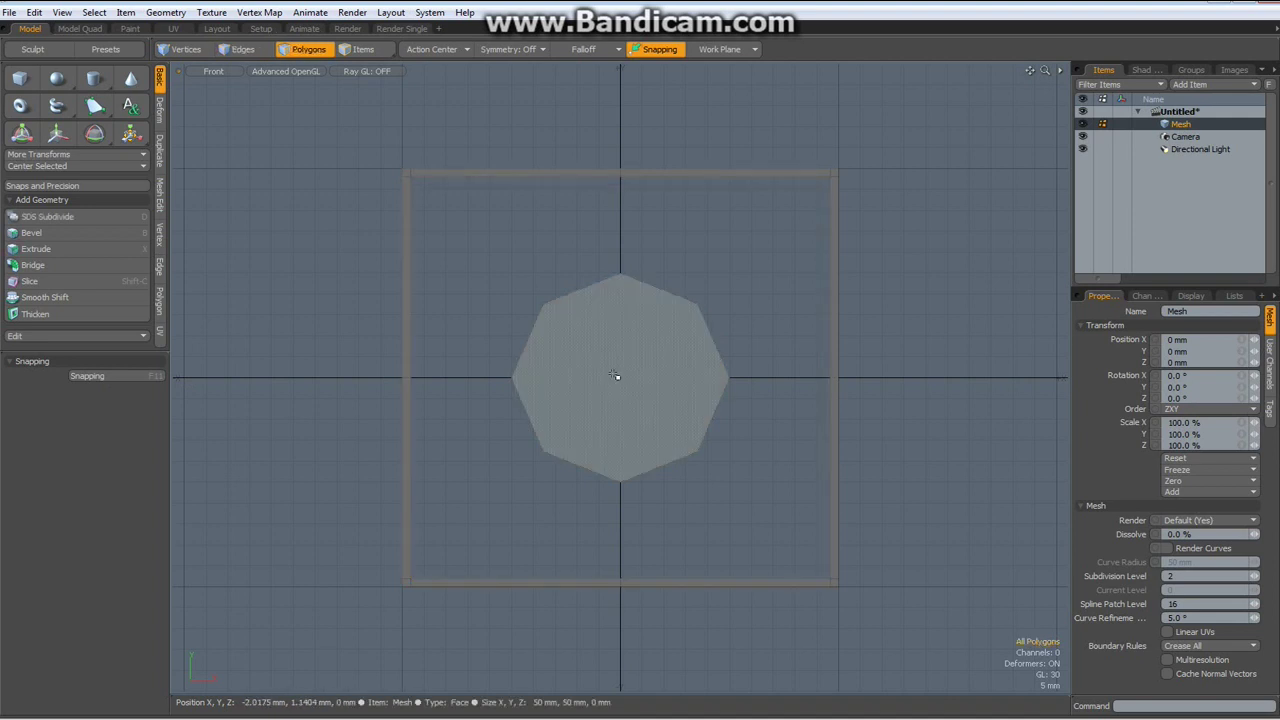
pyautogui.click(615, 375)
pyautogui.press('b')
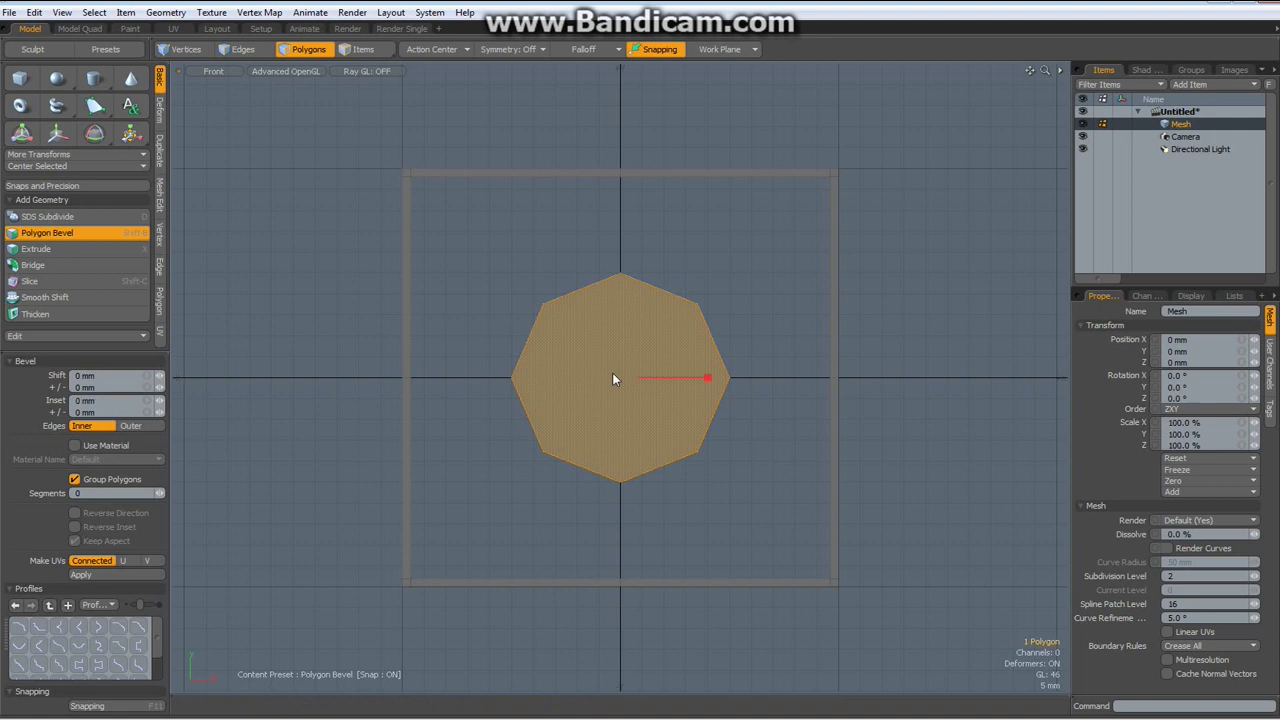
pyautogui.moveTo(712, 377); pyautogui.dragTo(709, 377)
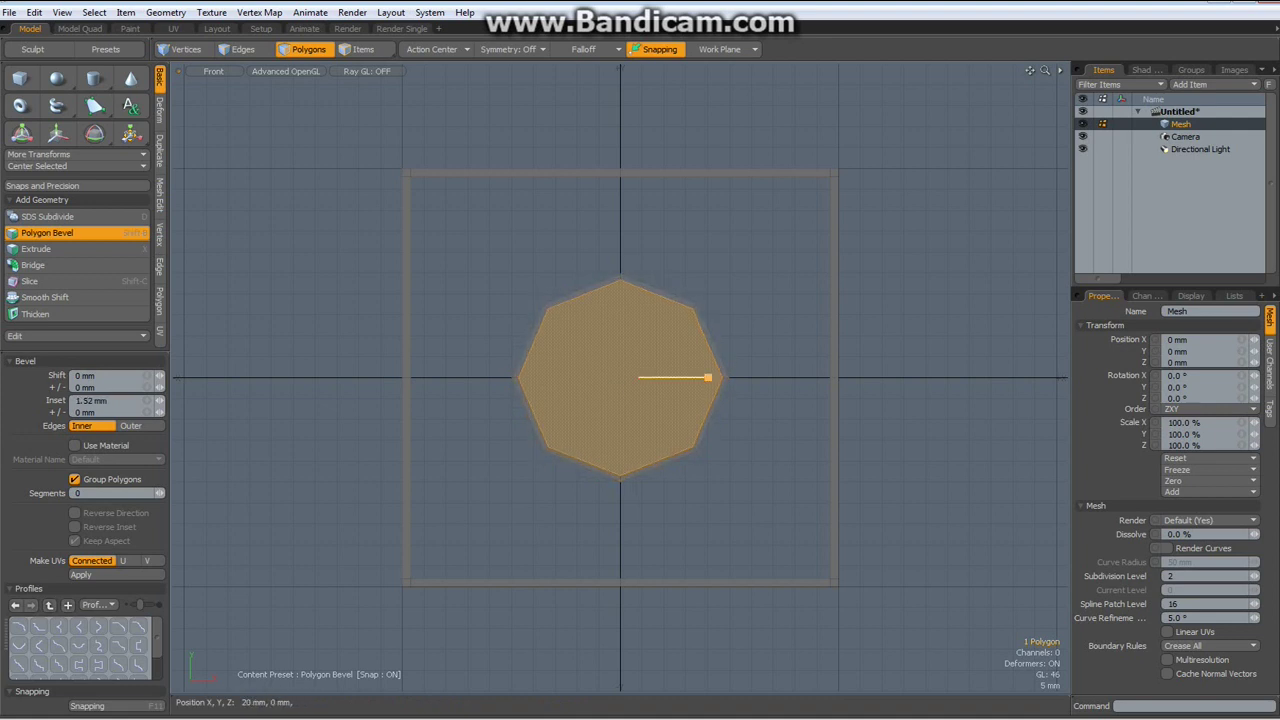
pyautogui.press('Delete')
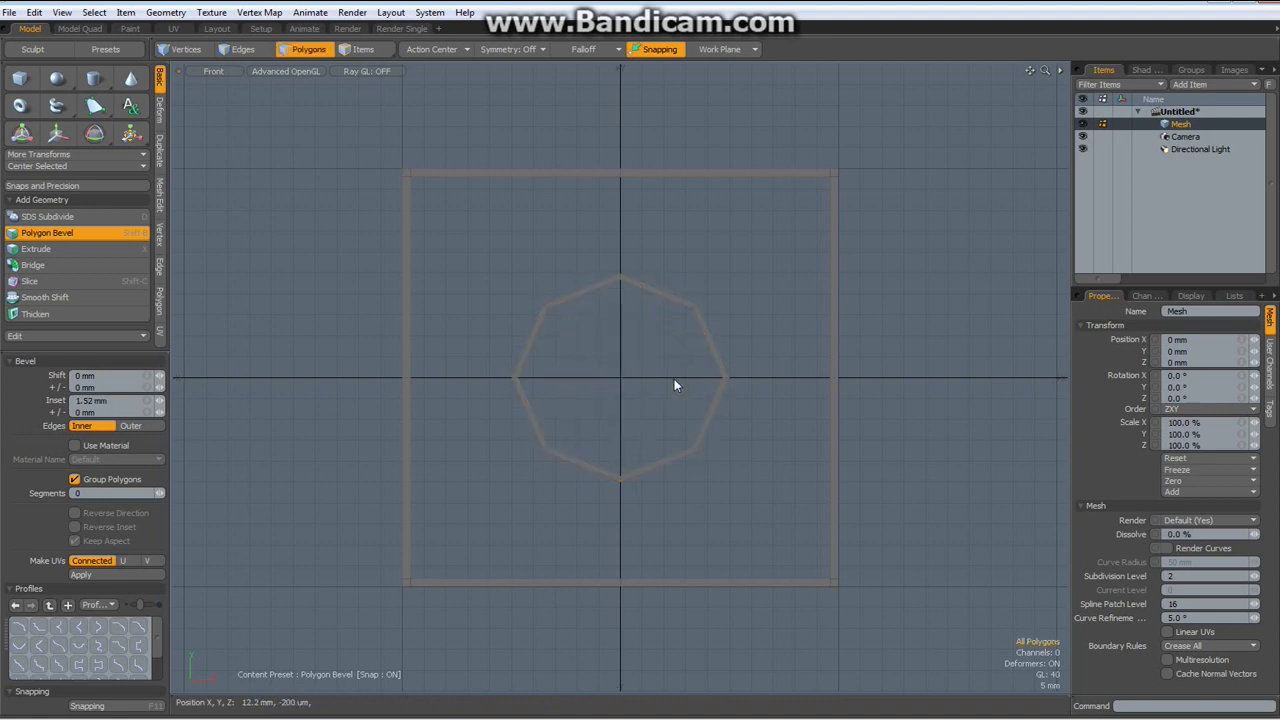
# Step: Add the octagon ring's outer edge loop to the selected inner frame loop and bridge the two with one segment
pyautogui.press('2')
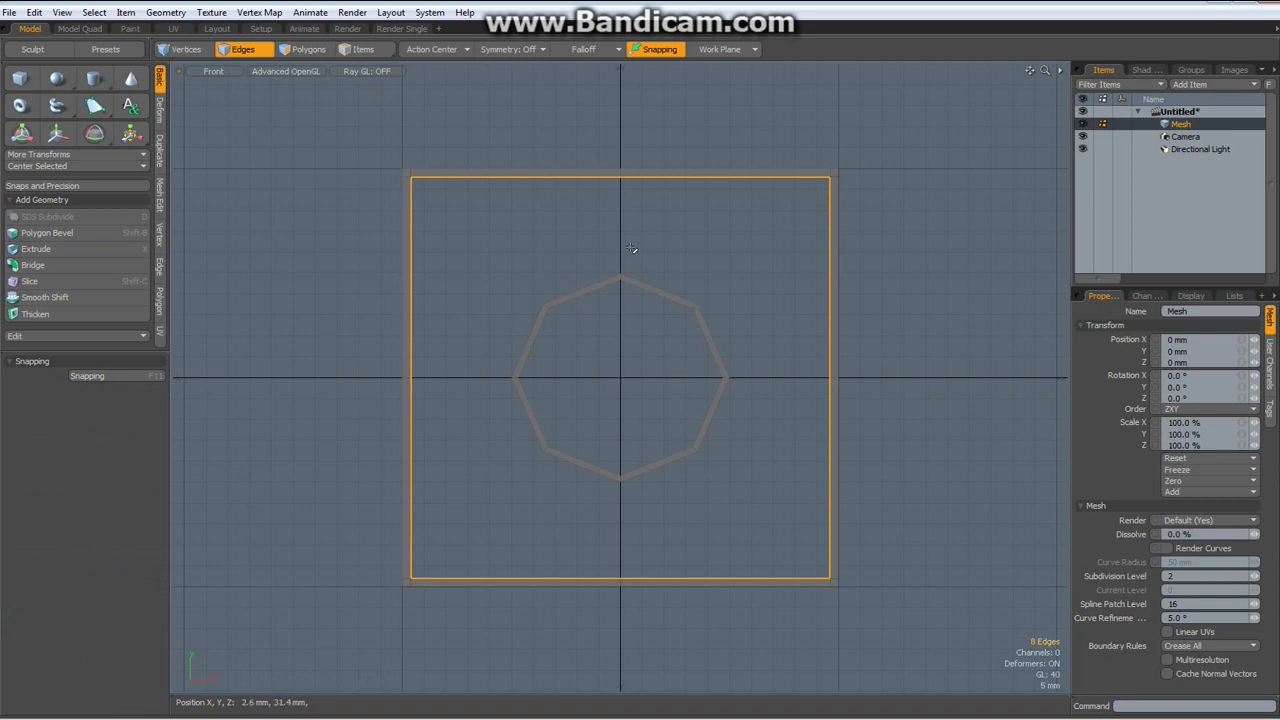
pyautogui.keyDown('shift'); pyautogui.doubleClick(594, 284); pyautogui.keyUp('shift')
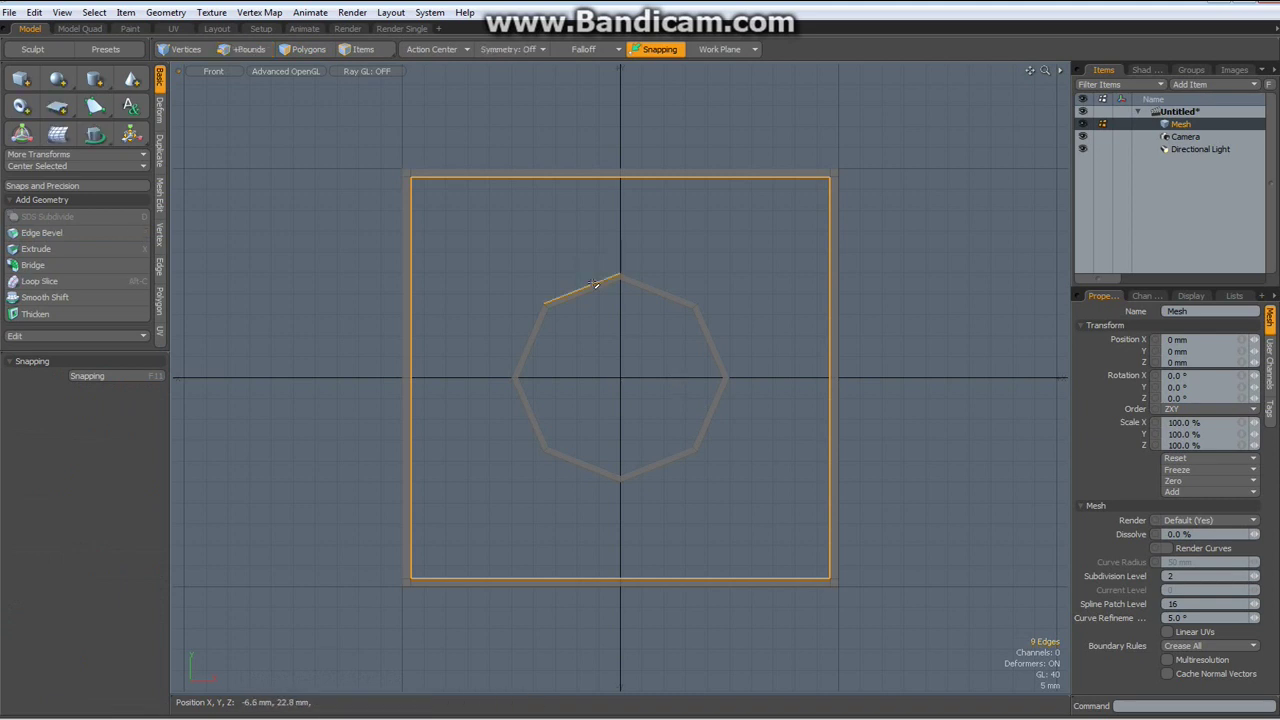
pyautogui.click(33, 265)
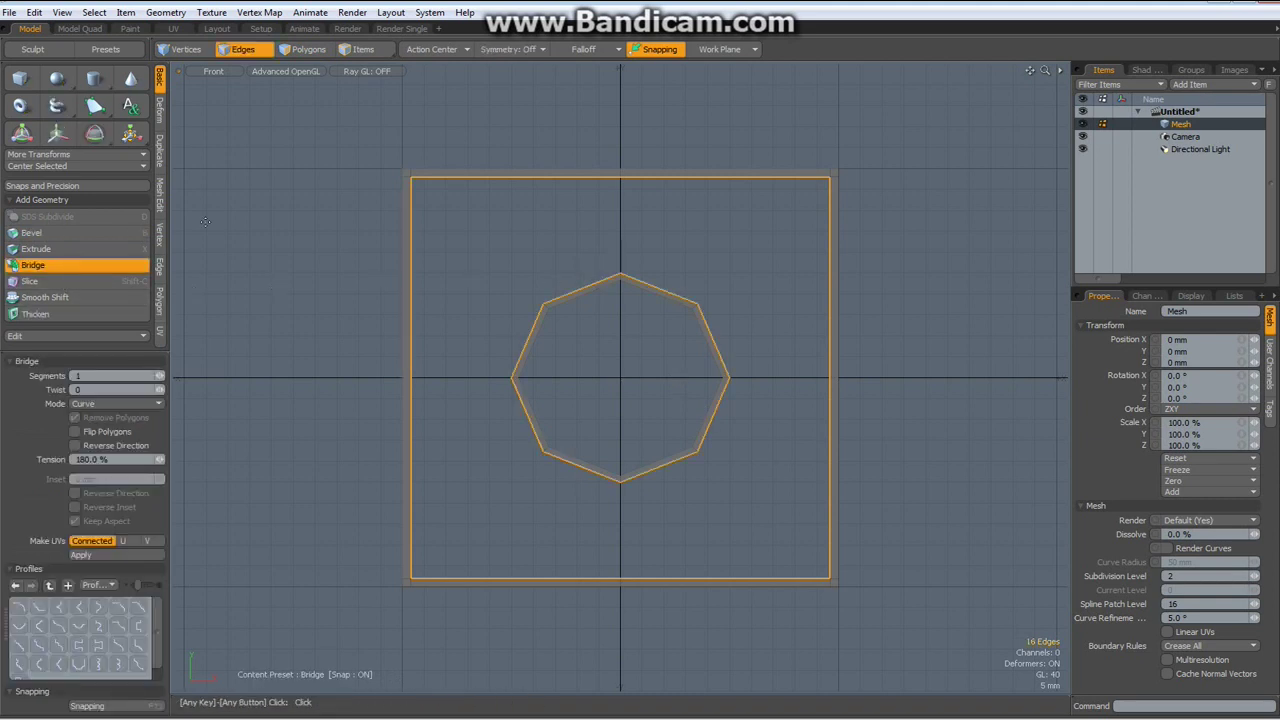
pyautogui.press('space')
pyautogui.click(246, 244)
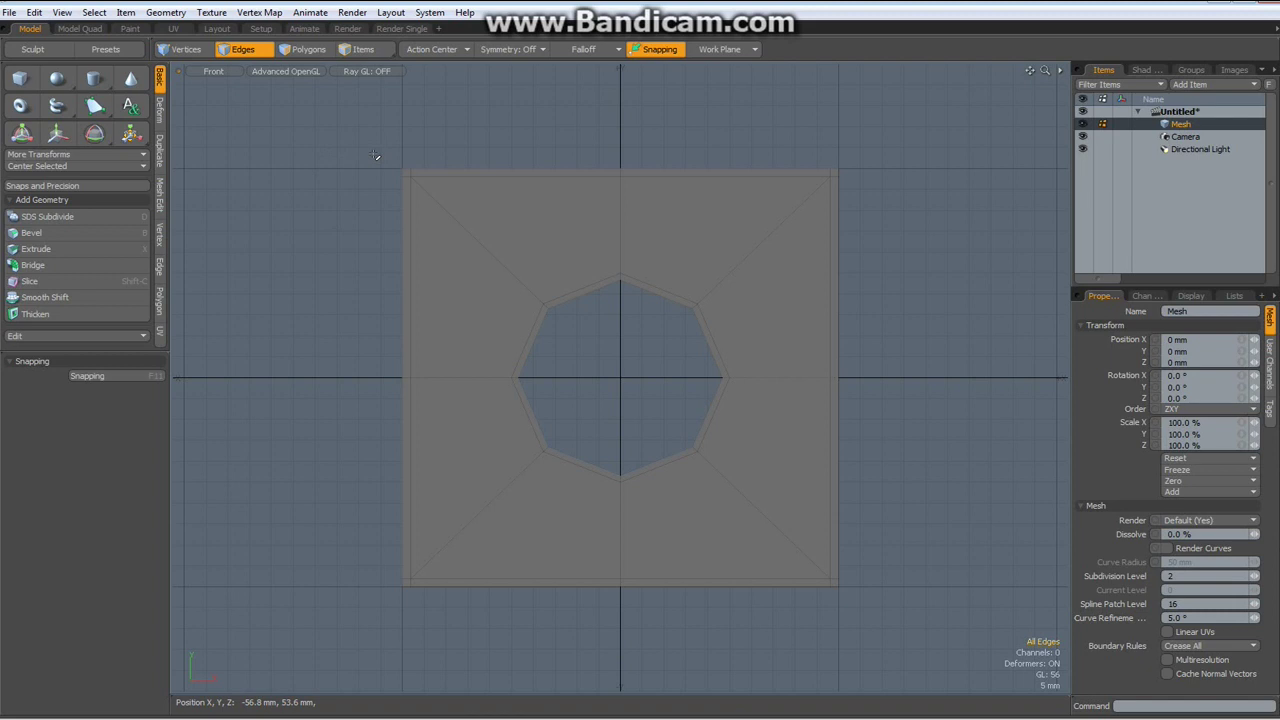
# Step: Select all edges of the left border strip and set their vertex position to -50 mm on the X axis
pyautogui.moveTo(364, 156); pyautogui.dragTo(454, 635)
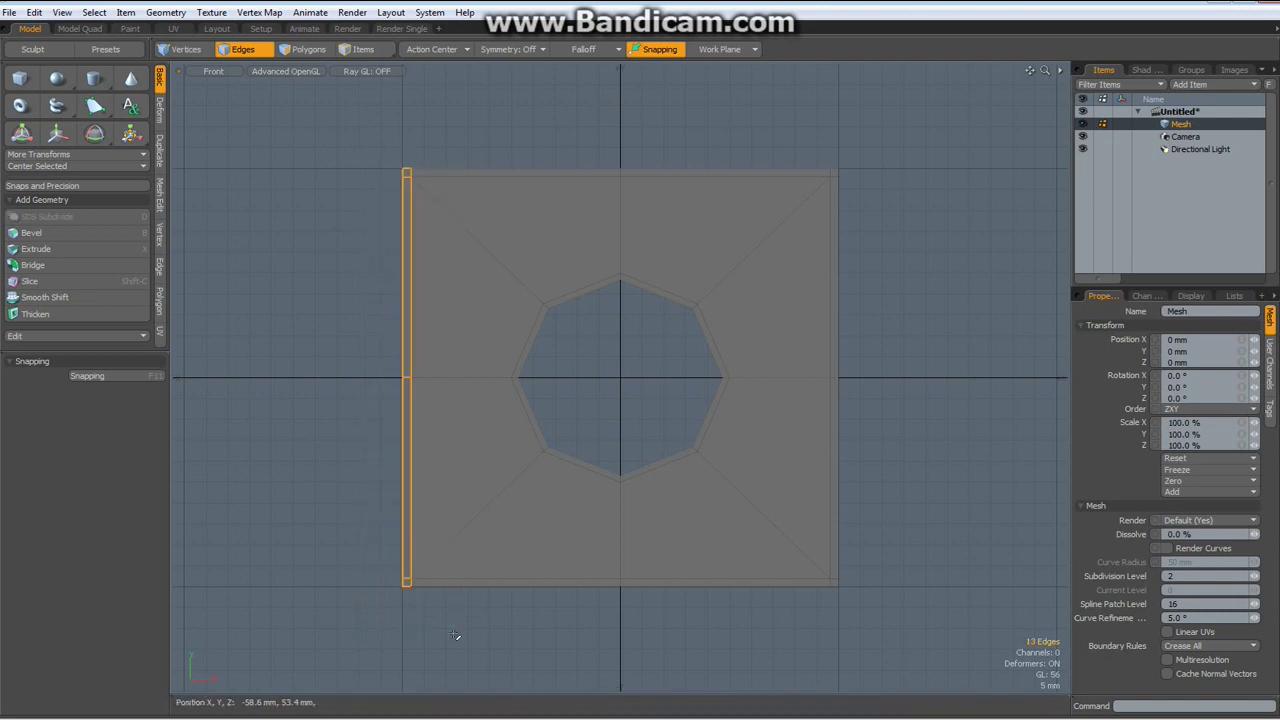
pyautogui.click(160, 236)
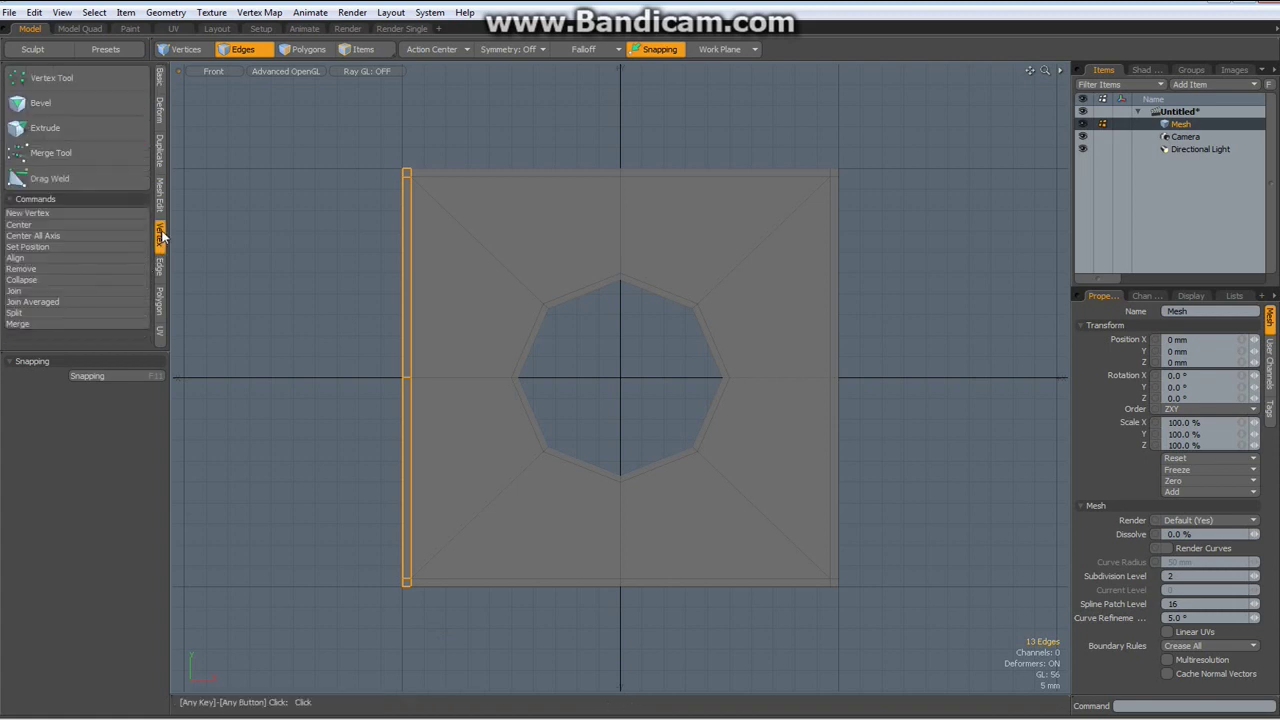
pyautogui.click(28, 247)
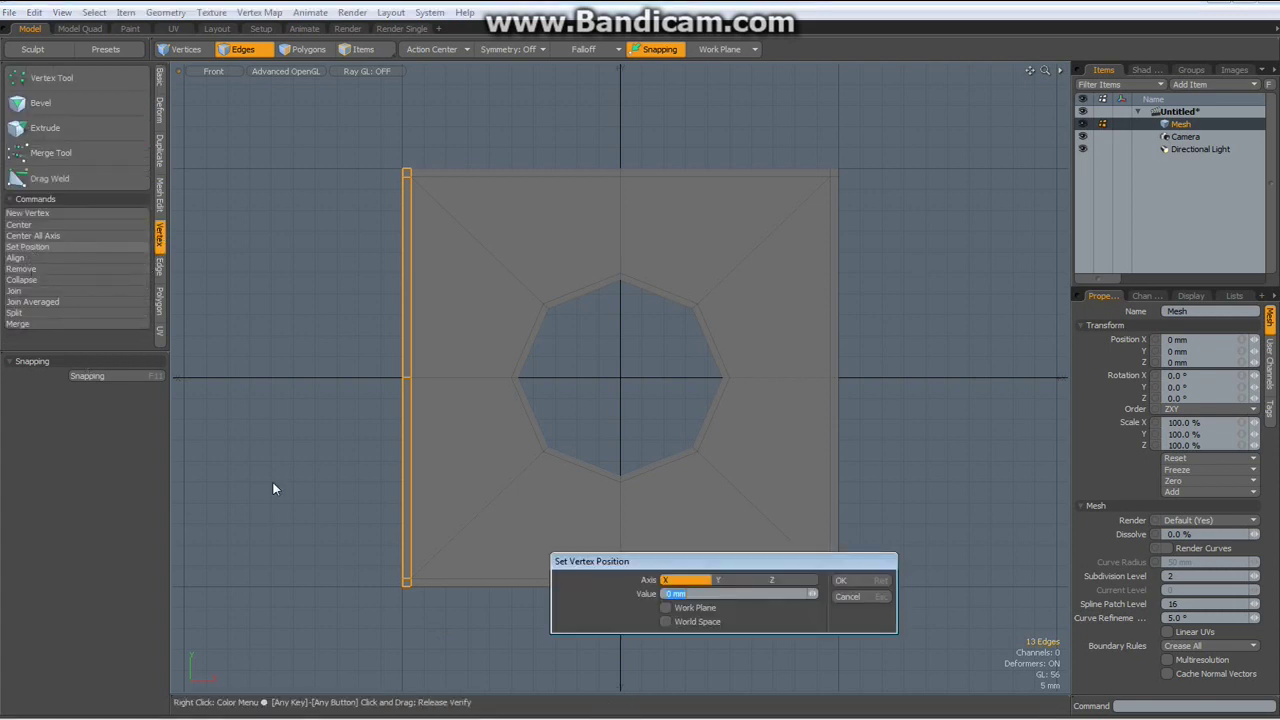
pyautogui.write('-50')
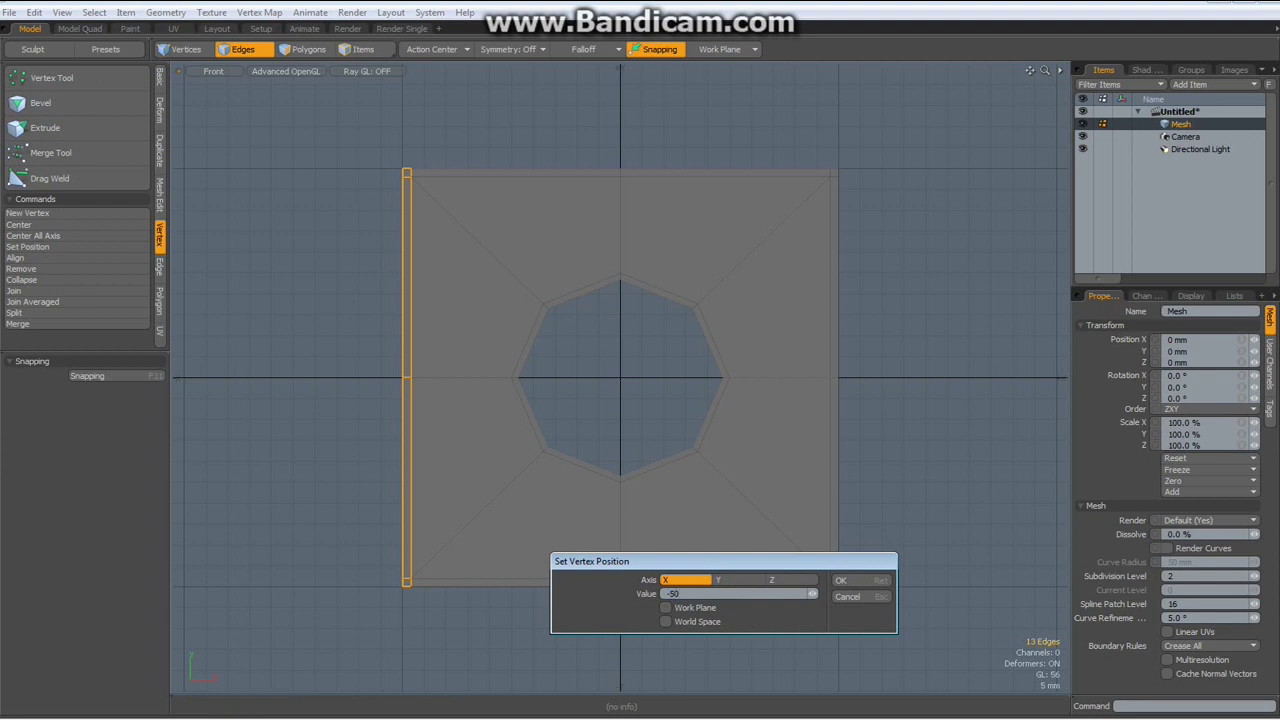
pyautogui.press('Return')
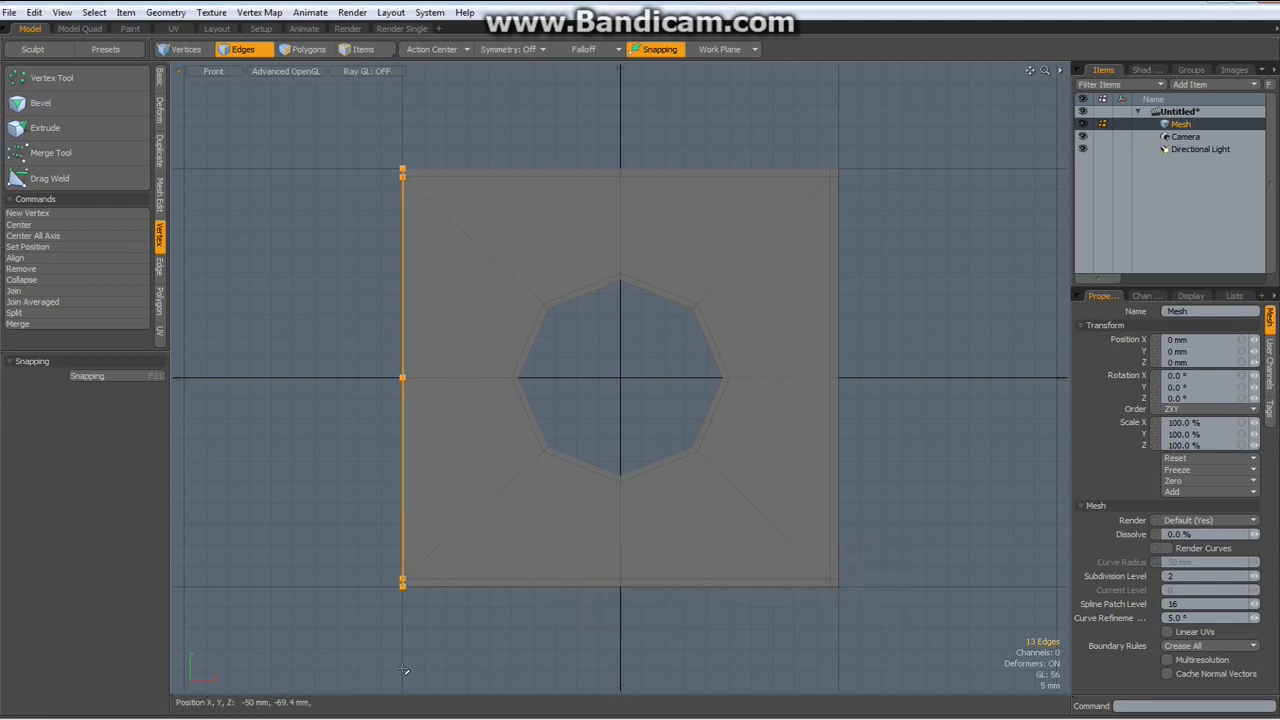
# Step: Select all edges of the right border strip and set their vertex position to 50 mm on the X axis
pyautogui.press('3')
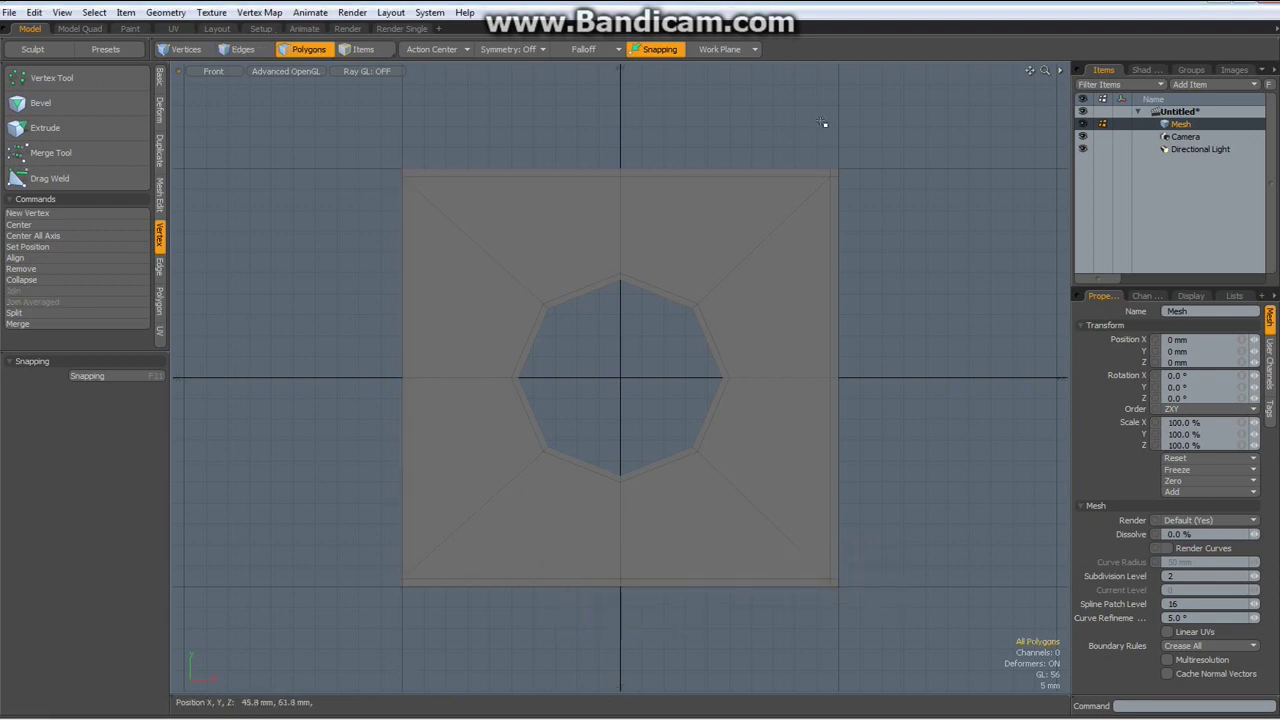
pyautogui.press('2')
pyautogui.moveTo(810, 118); pyautogui.dragTo(882, 695)
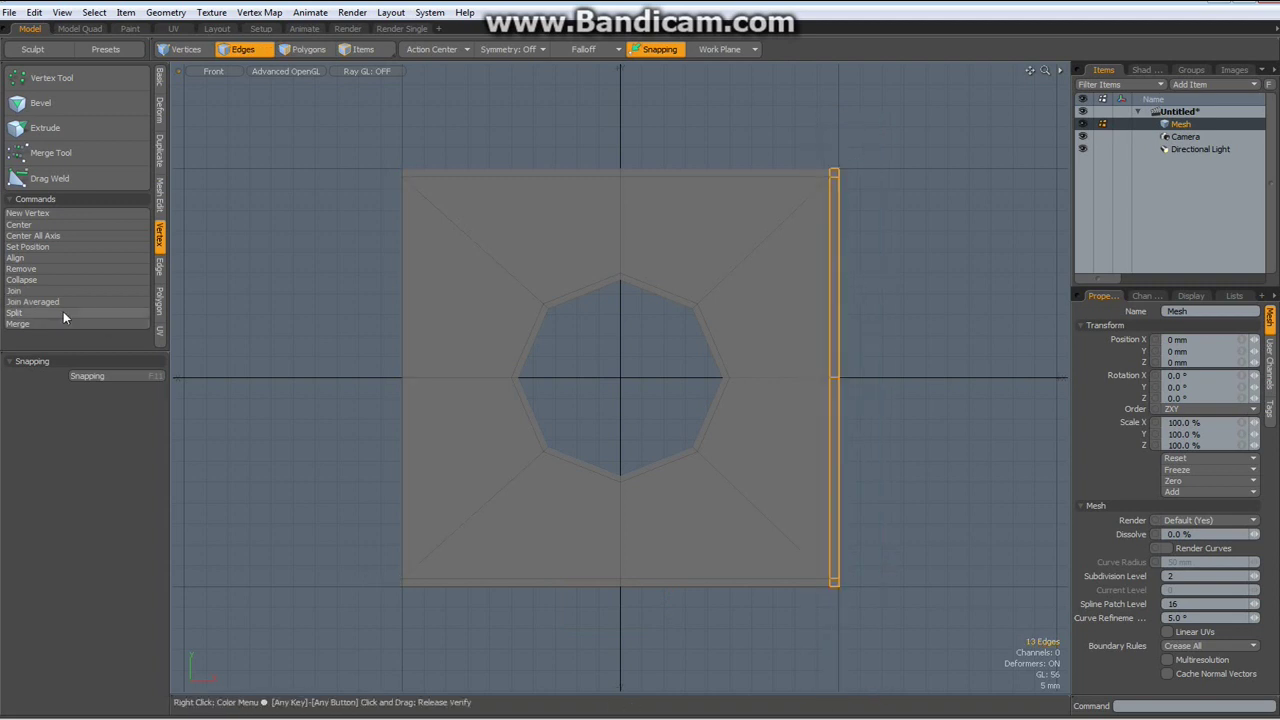
pyautogui.click(48, 247)
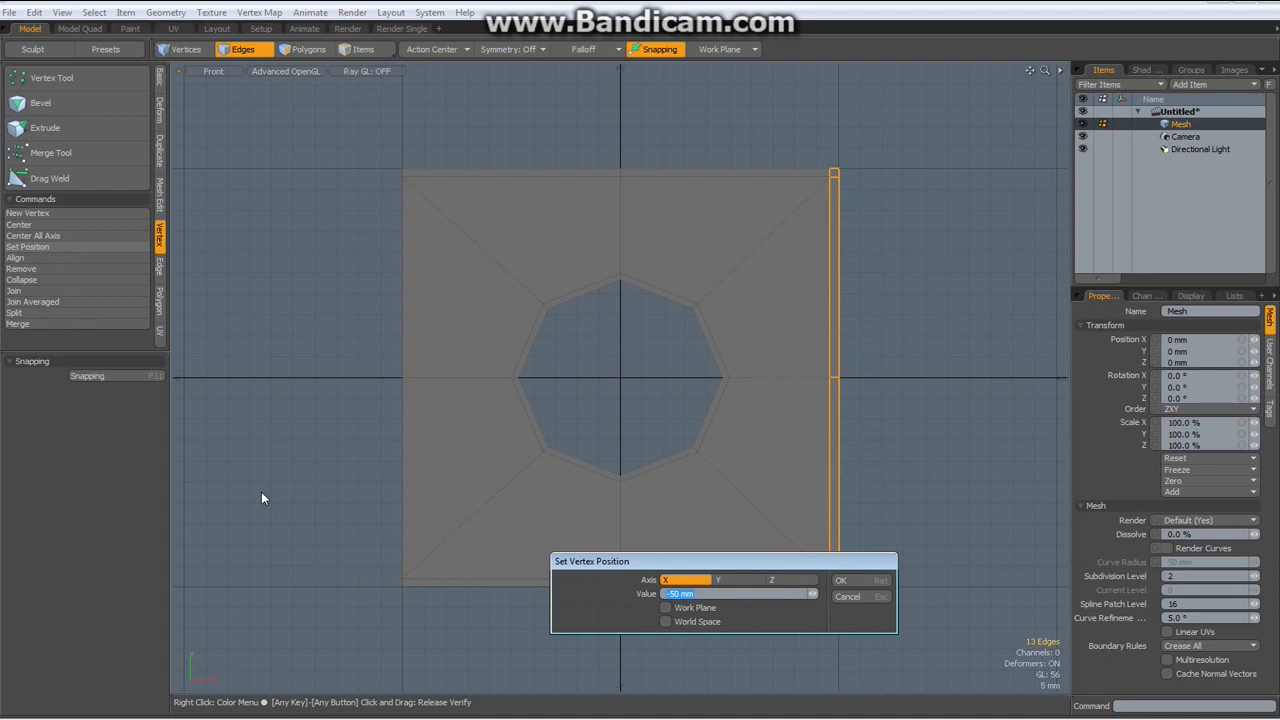
pyautogui.write('5.')
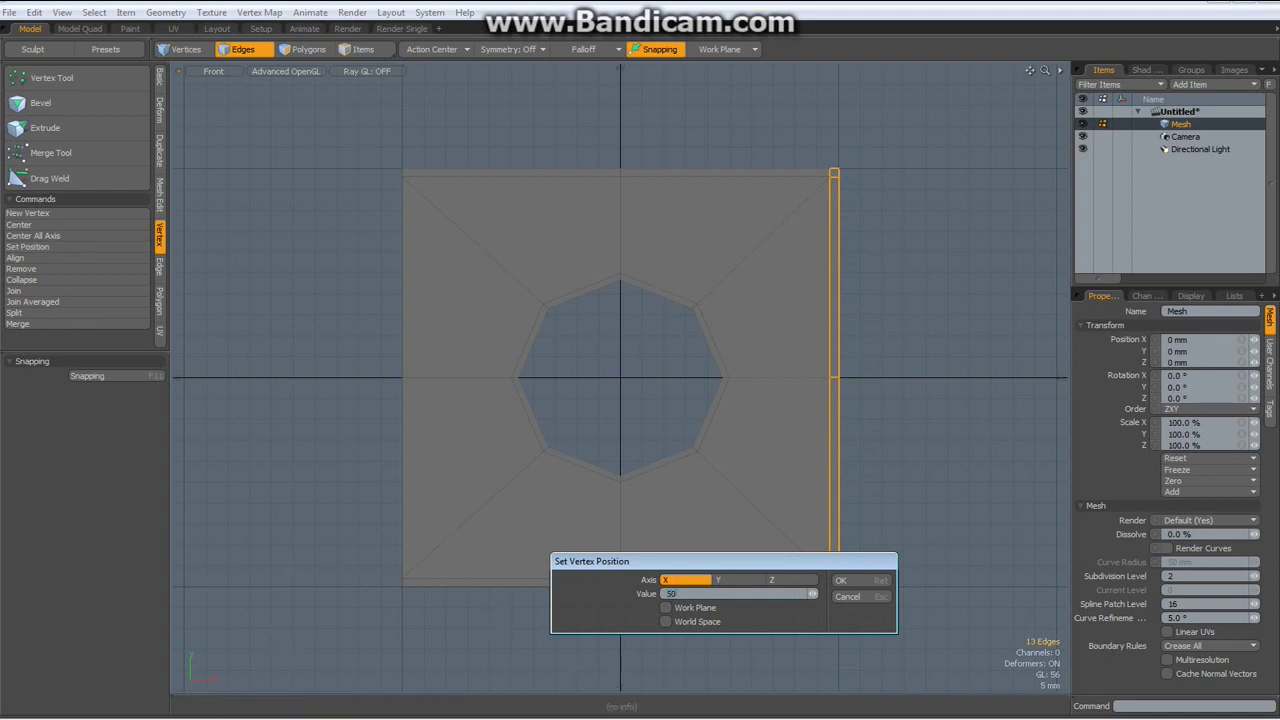
pyautogui.write('0')
pyautogui.press('Return')
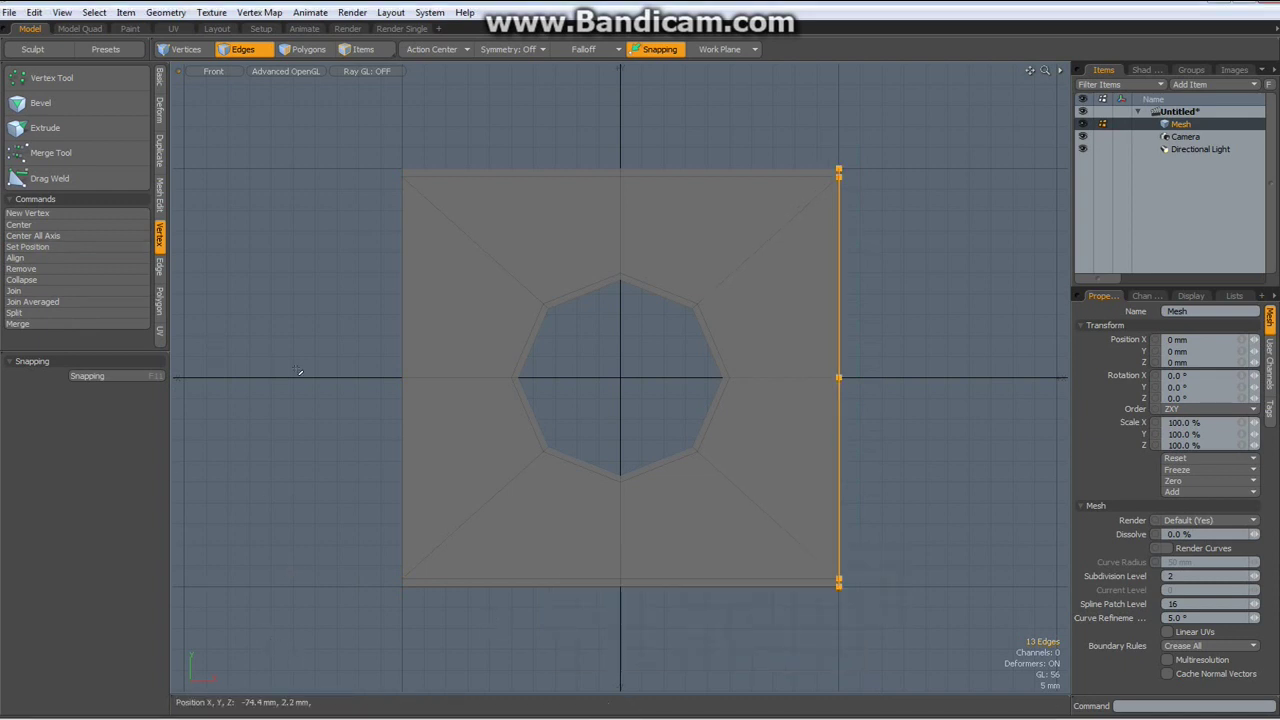
# Step: Merge the panel's overlapping vertices, and preview the panel as a subdivision surface before returning to the unsubdivided mesh
pyautogui.press('3')
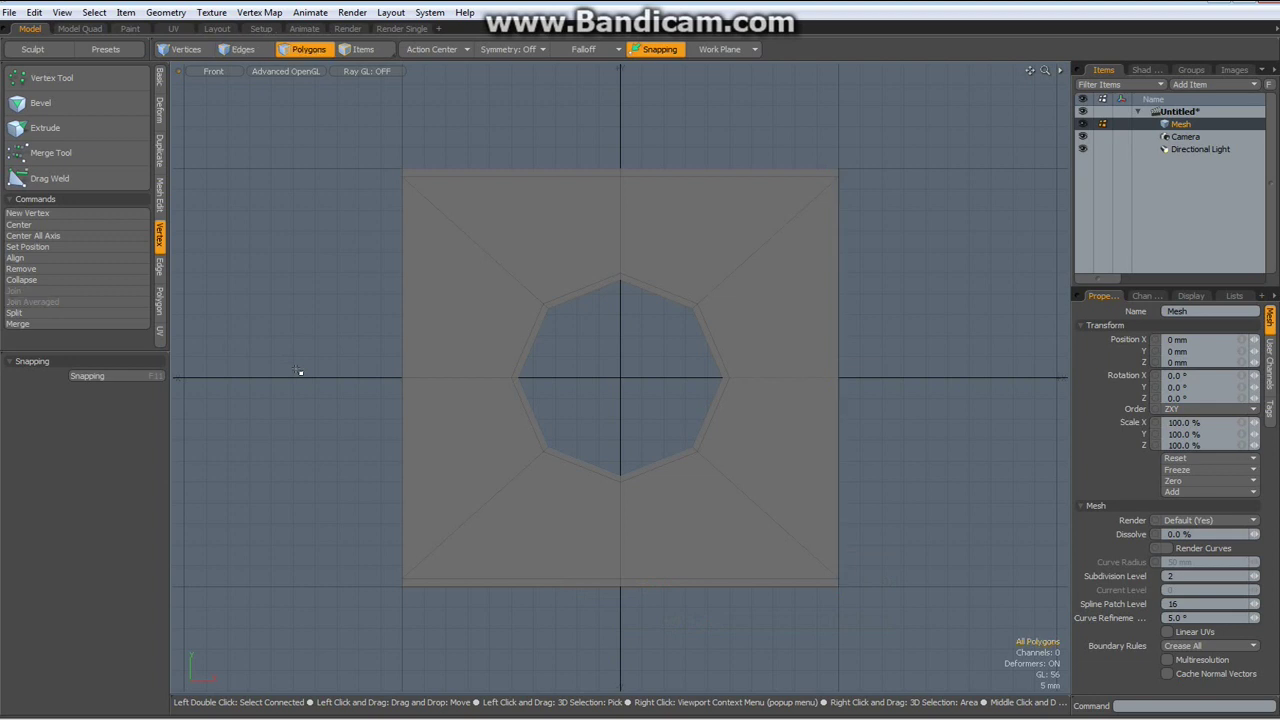
pyautogui.click(20, 324)
pyautogui.press('Return')
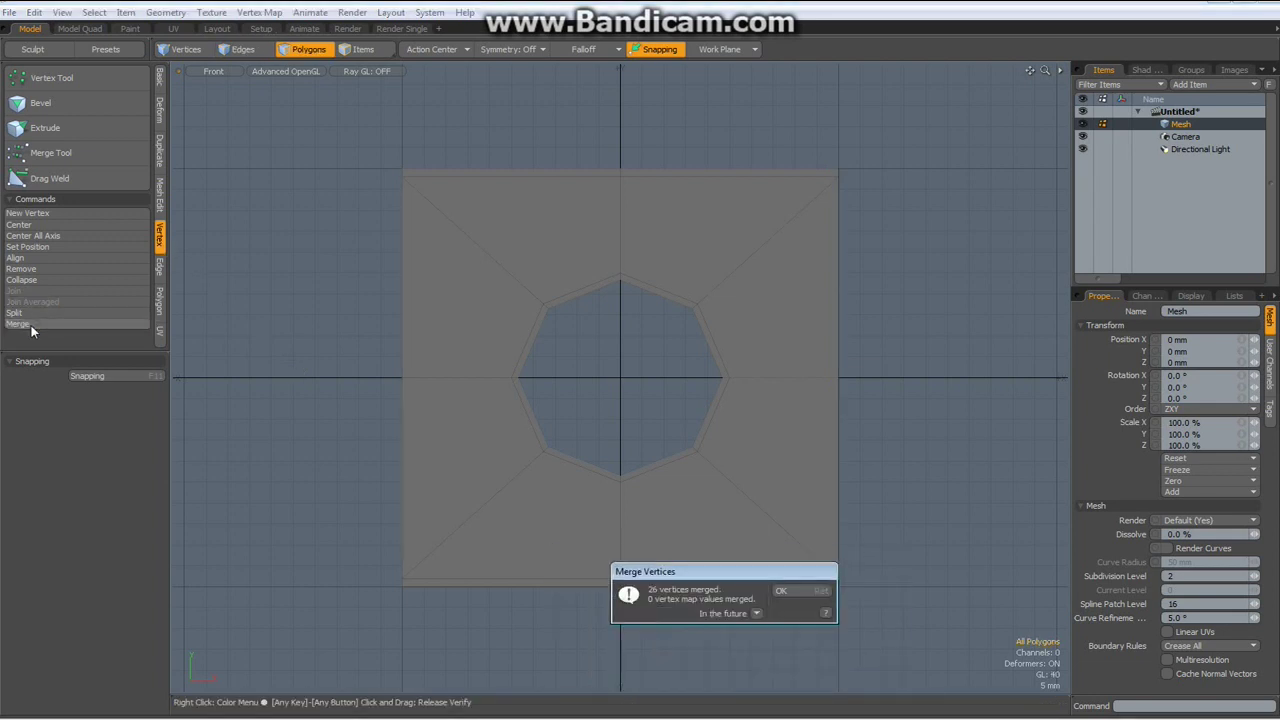
pyautogui.press('Tab')
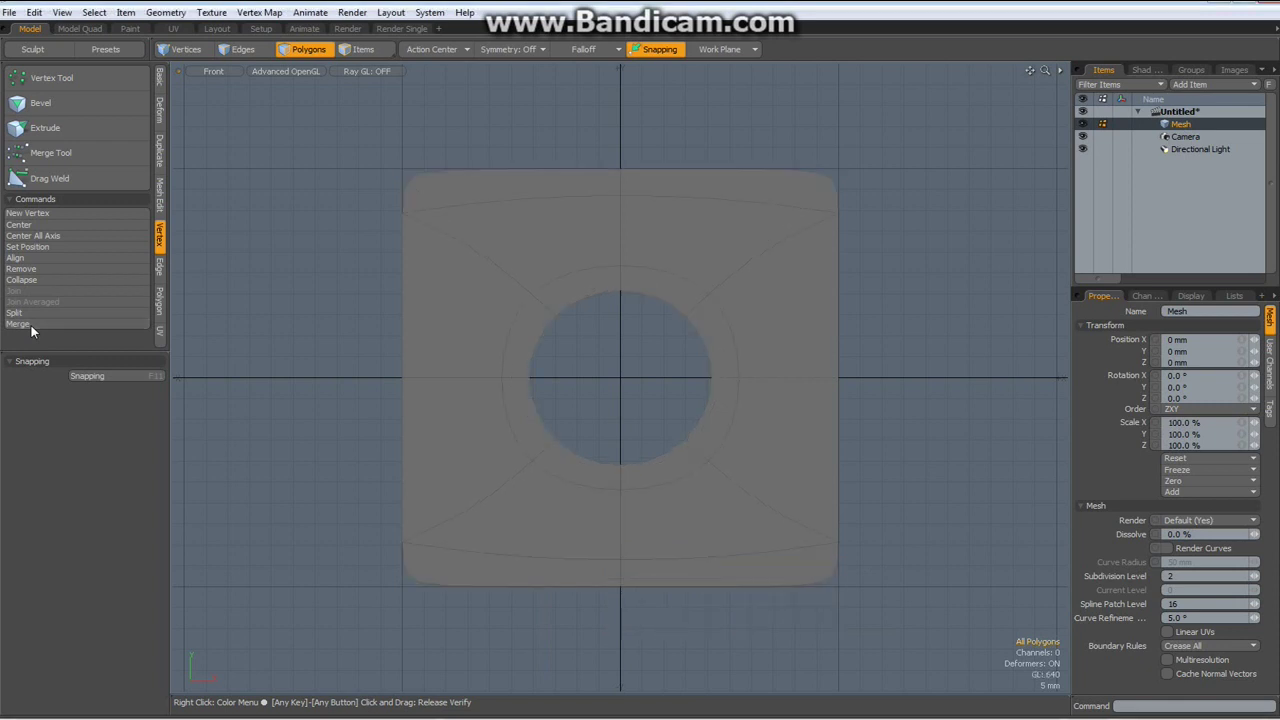
pyautogui.press('Tab')
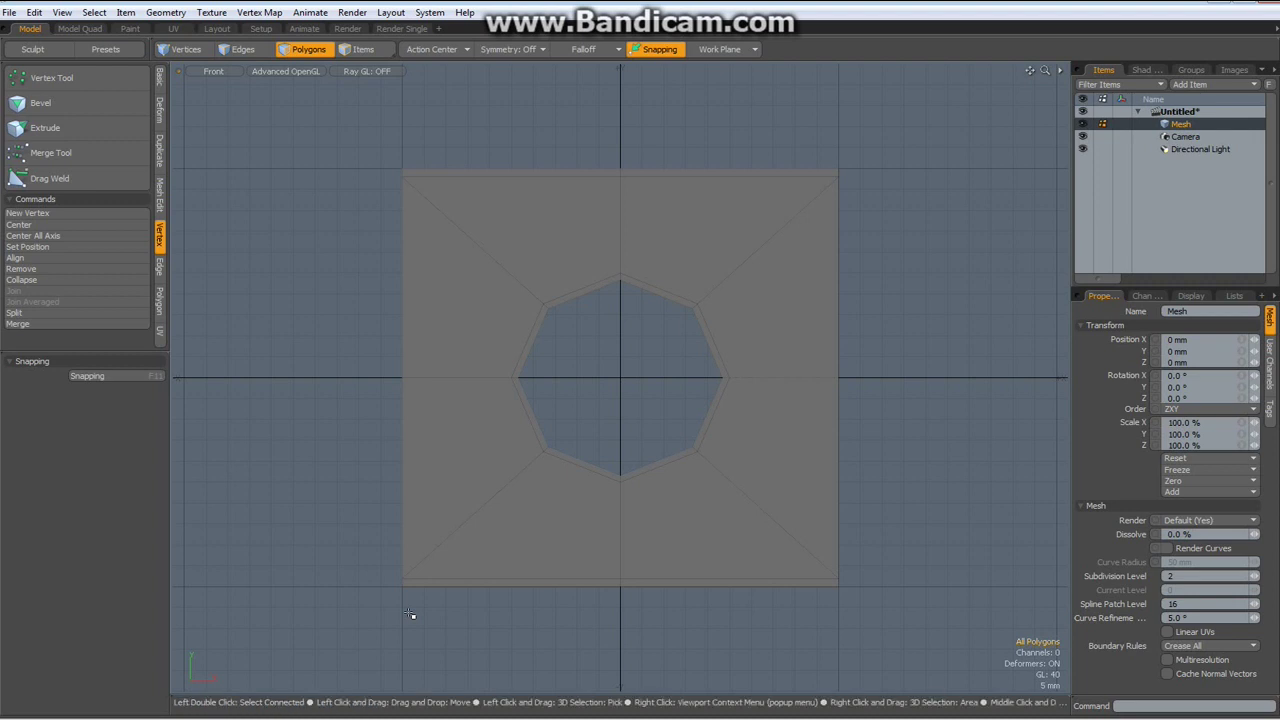
# Step: Select the whole panel and clone it along X with 9 clones at an offset of 100 mm
pyautogui.scroll(-2, 409, 613)
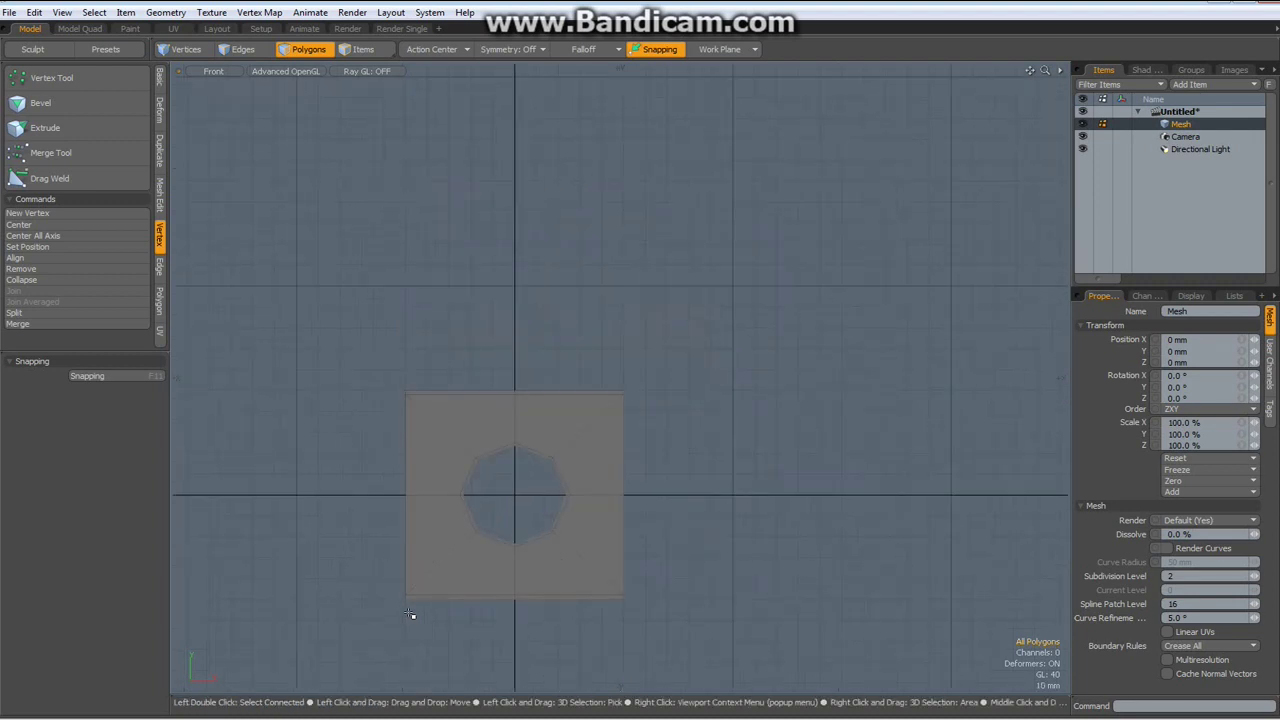
pyautogui.keyDown('alt'); pyautogui.moveTo(509, 550); pyautogui.dragTo(304, 443); pyautogui.keyUp('alt')
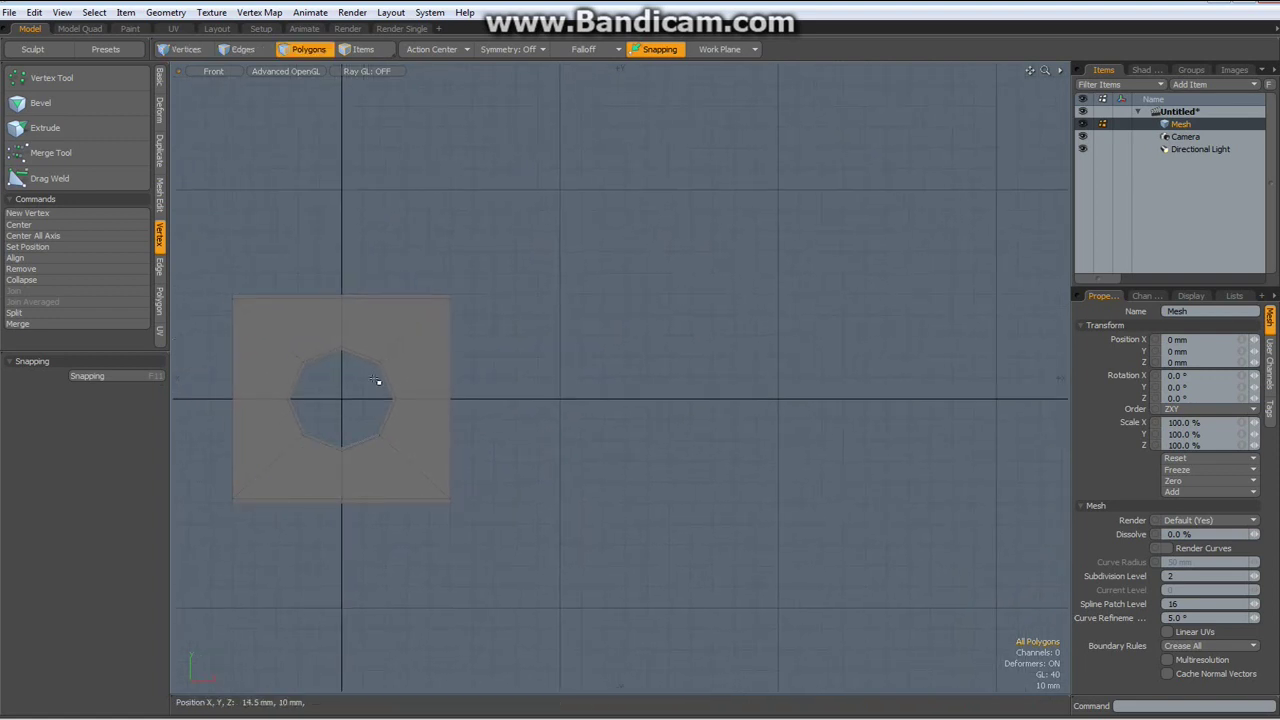
pyautogui.click(160, 155)
pyautogui.doubleClick(350, 331)
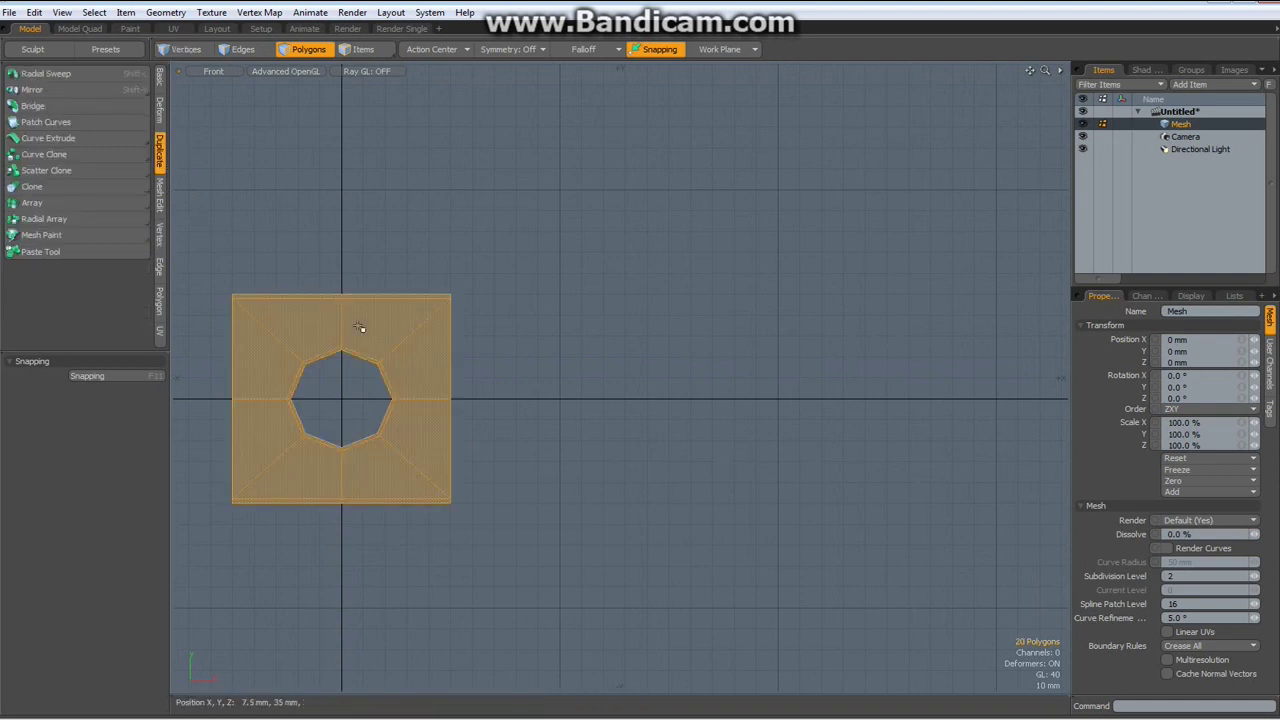
pyautogui.click(57, 187)
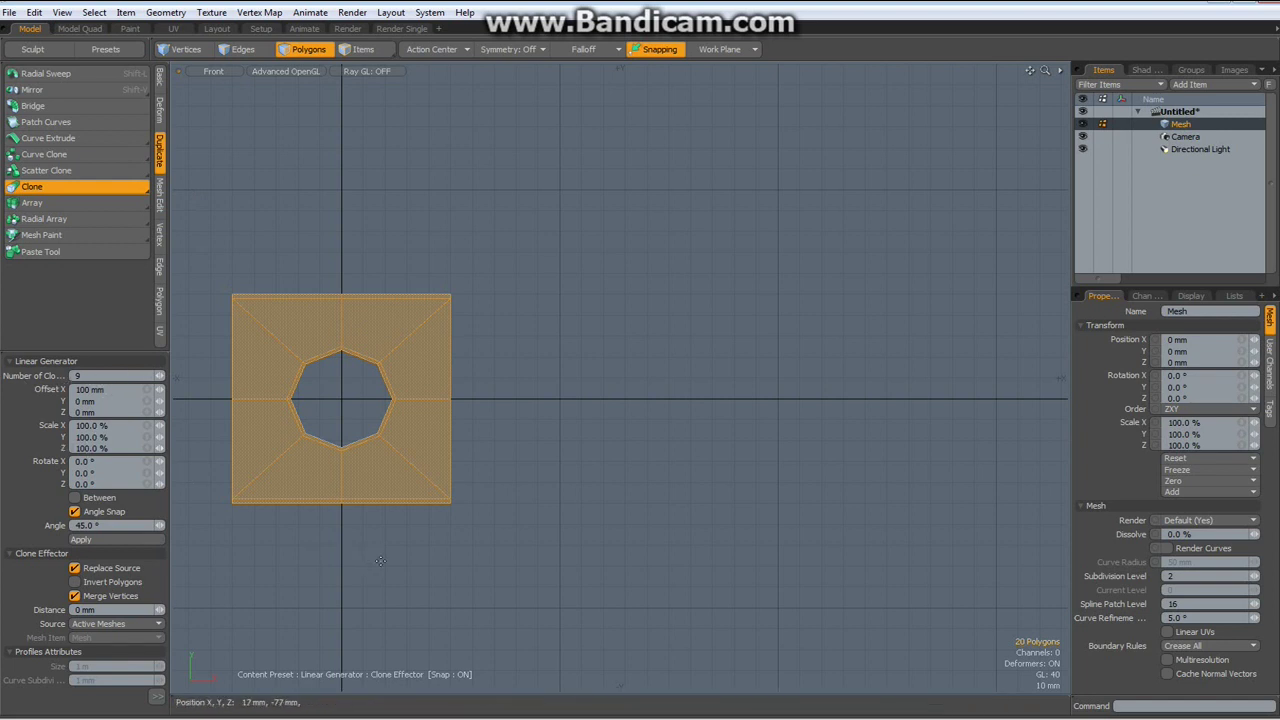
pyautogui.click(346, 540)
pyautogui.moveTo(346, 540)
pyautogui.mouseDown()
pyautogui.moveTo(651, 541)
pyautogui.moveTo(620, 545)
pyautogui.mouseUp()
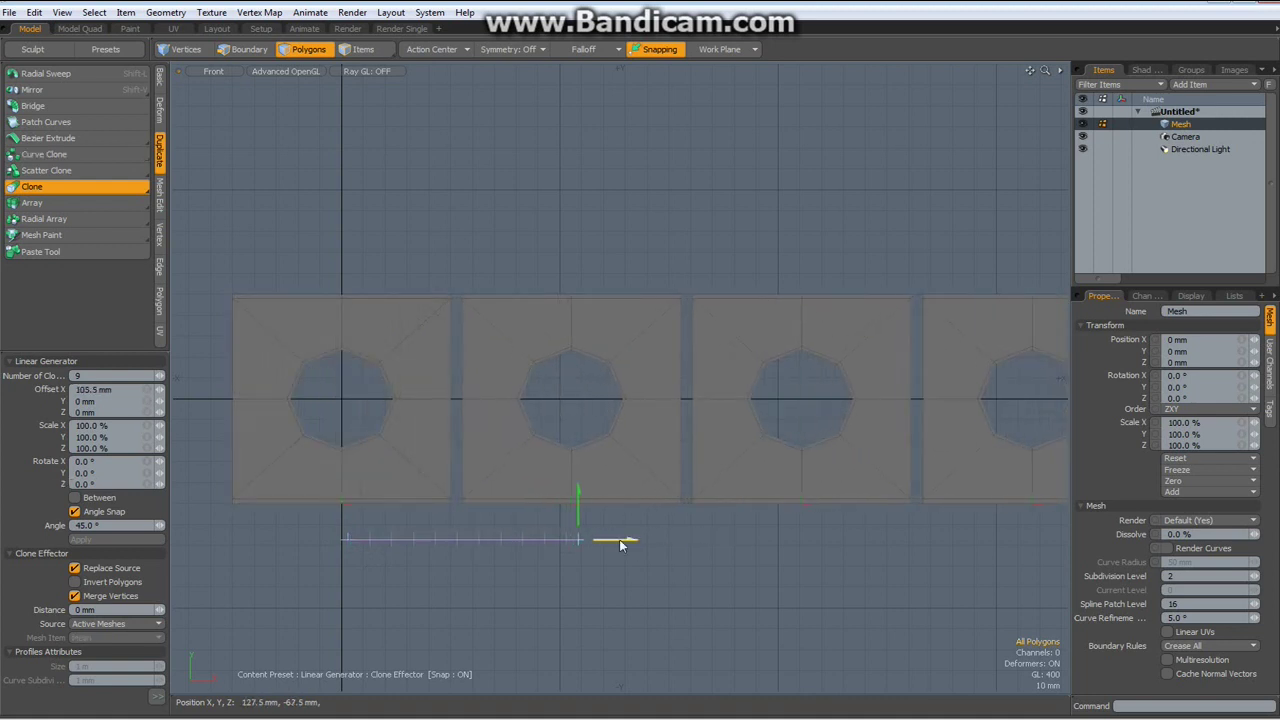
pyautogui.click(93, 389)
pyautogui.write('10')
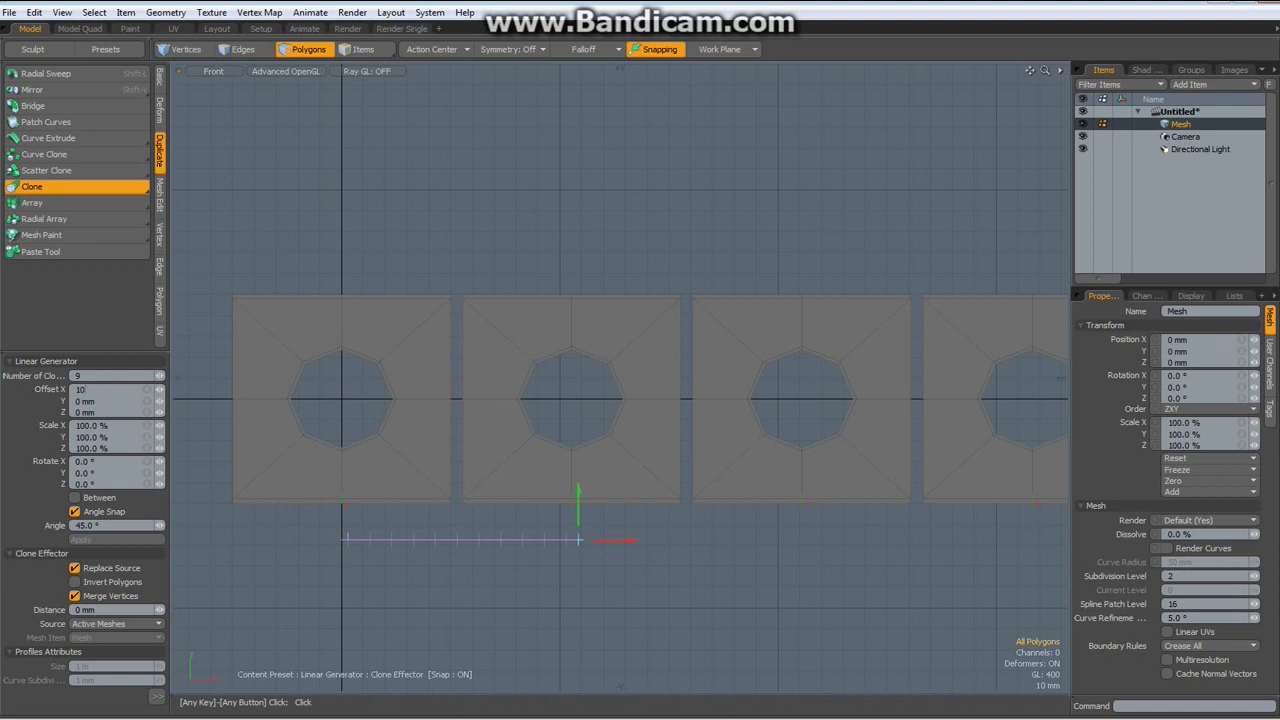
pyautogui.write('0')
pyautogui.press('Return')
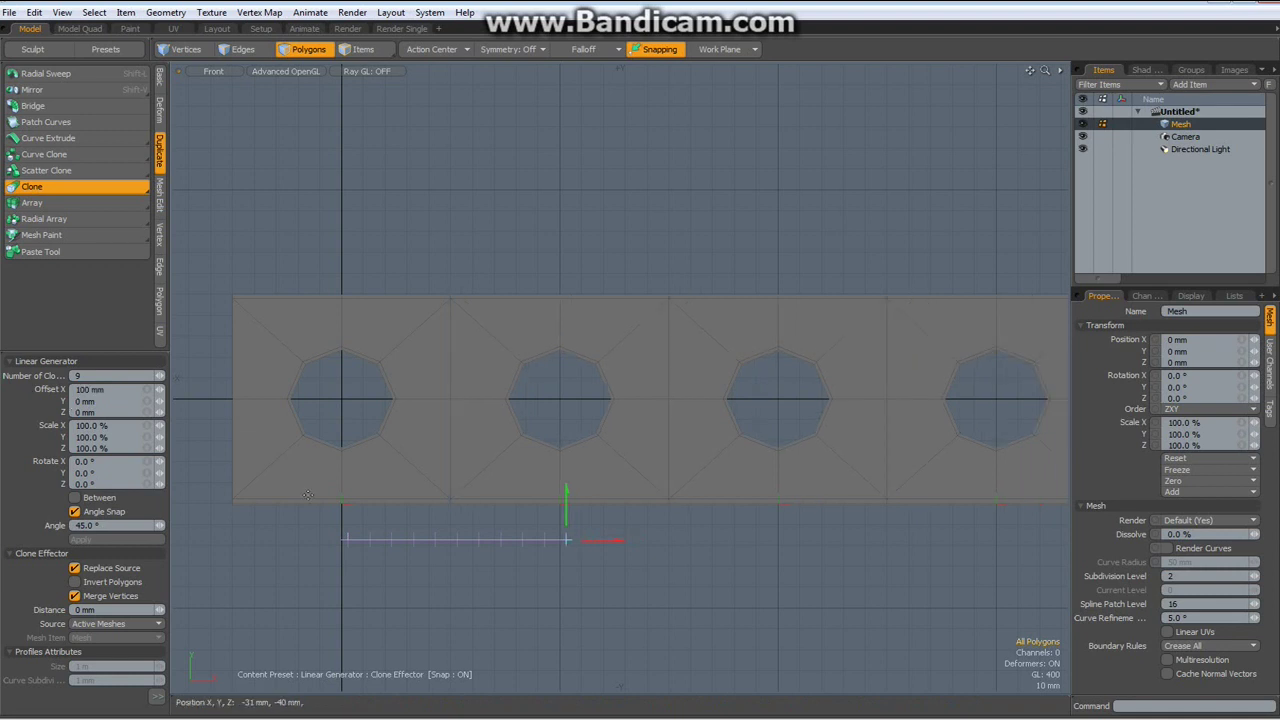
pyautogui.press('space')
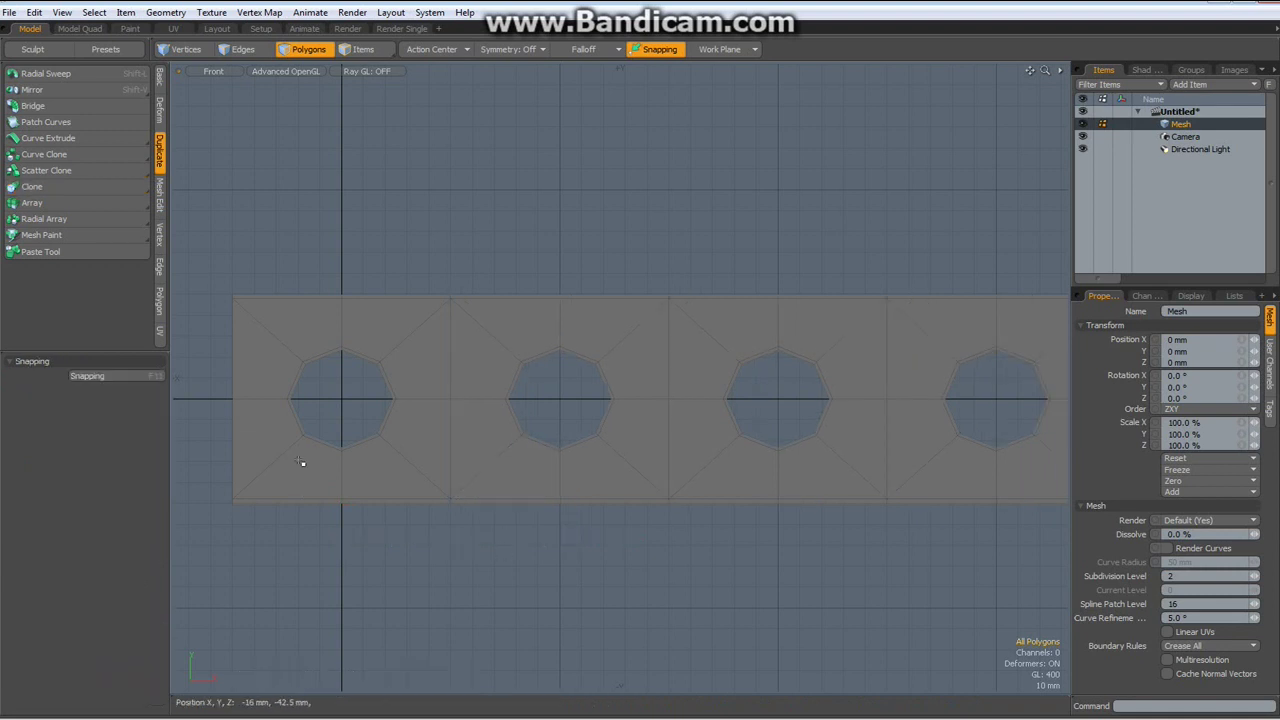
# Step: Merge the overlapping vertices between the cloned panels using the Automatic range
pyautogui.click(162, 229)
pyautogui.click(30, 323)
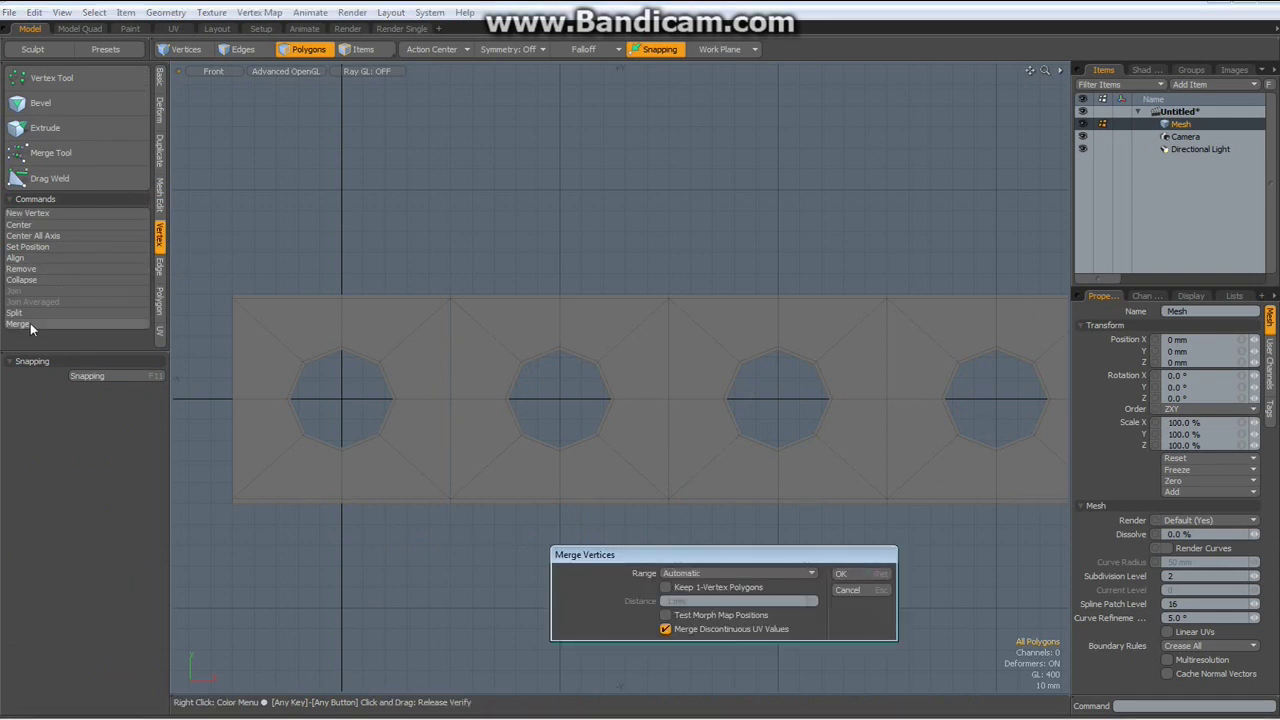
pyautogui.press('Return')
pyautogui.press('Return')
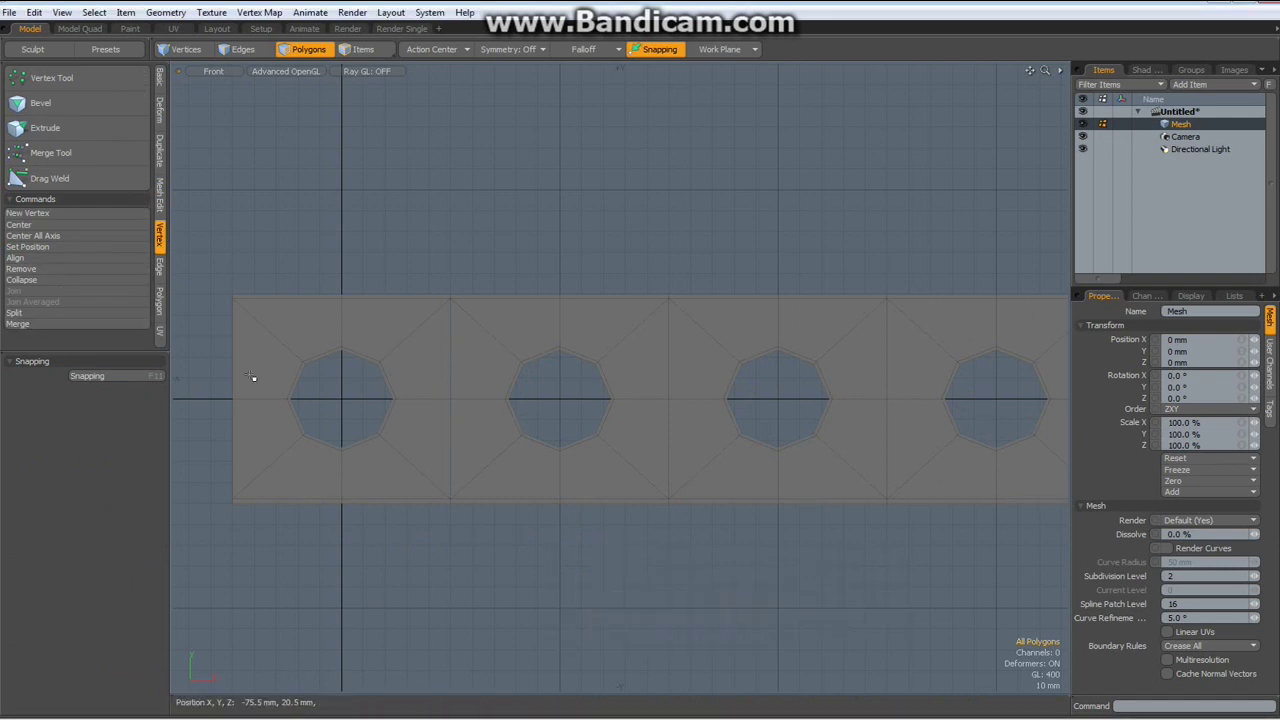
# Step: Bend the panel strip 360° around the Y axis from its upper-left corner, with a 1000 mm spine along X
pyautogui.scroll(-4, 514, 438)
pyautogui.keyDown('alt'); pyautogui.moveTo(648, 508); pyautogui.dragTo(471, 500); pyautogui.keyUp('alt')
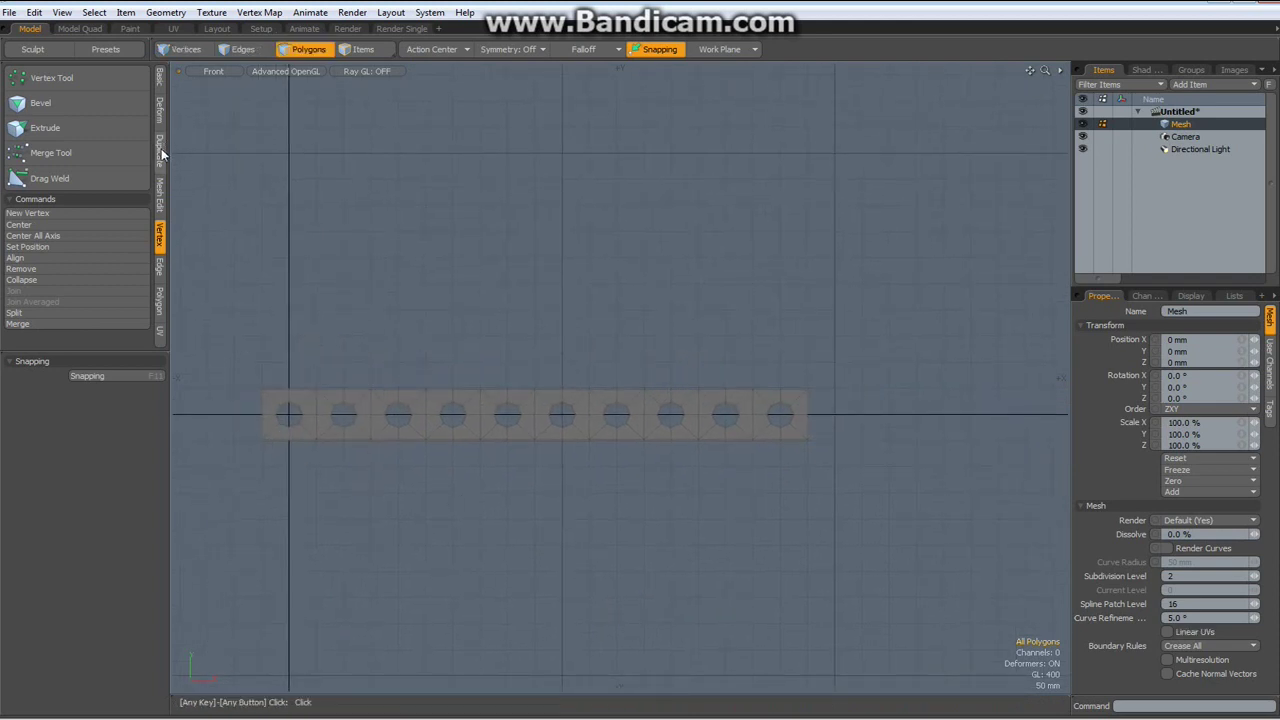
pyautogui.click(159, 112)
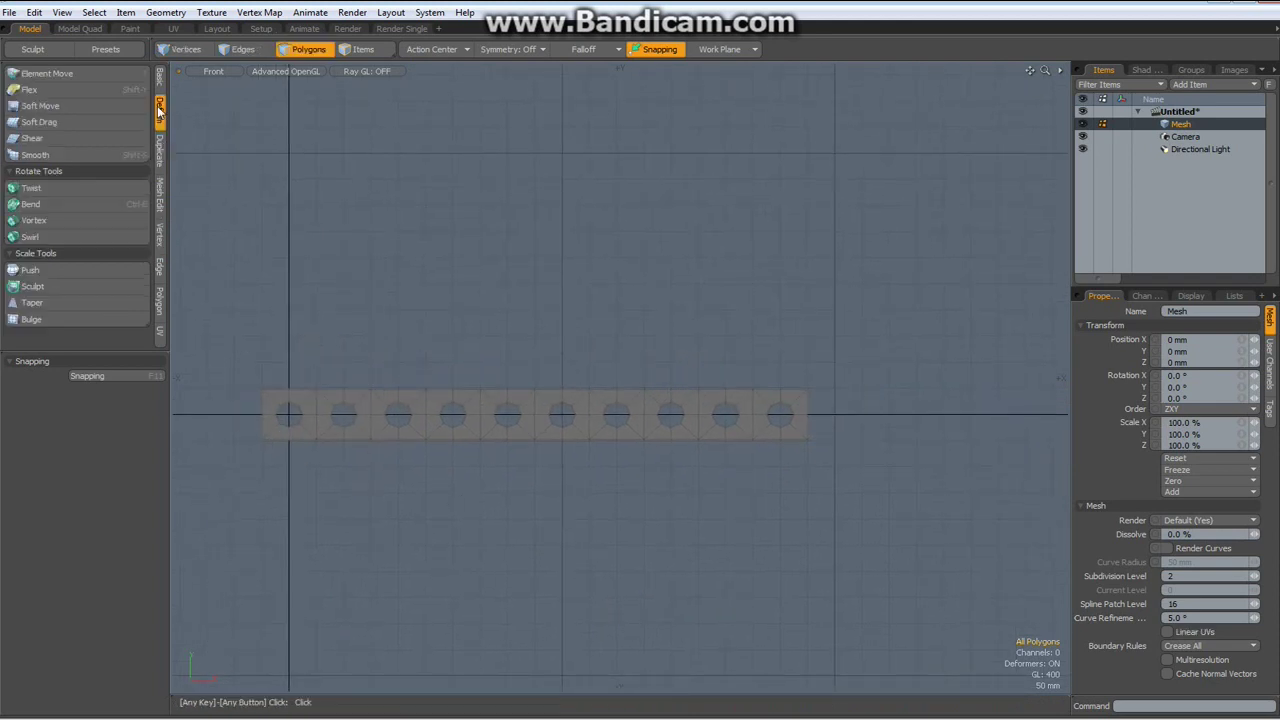
pyautogui.click(61, 205)
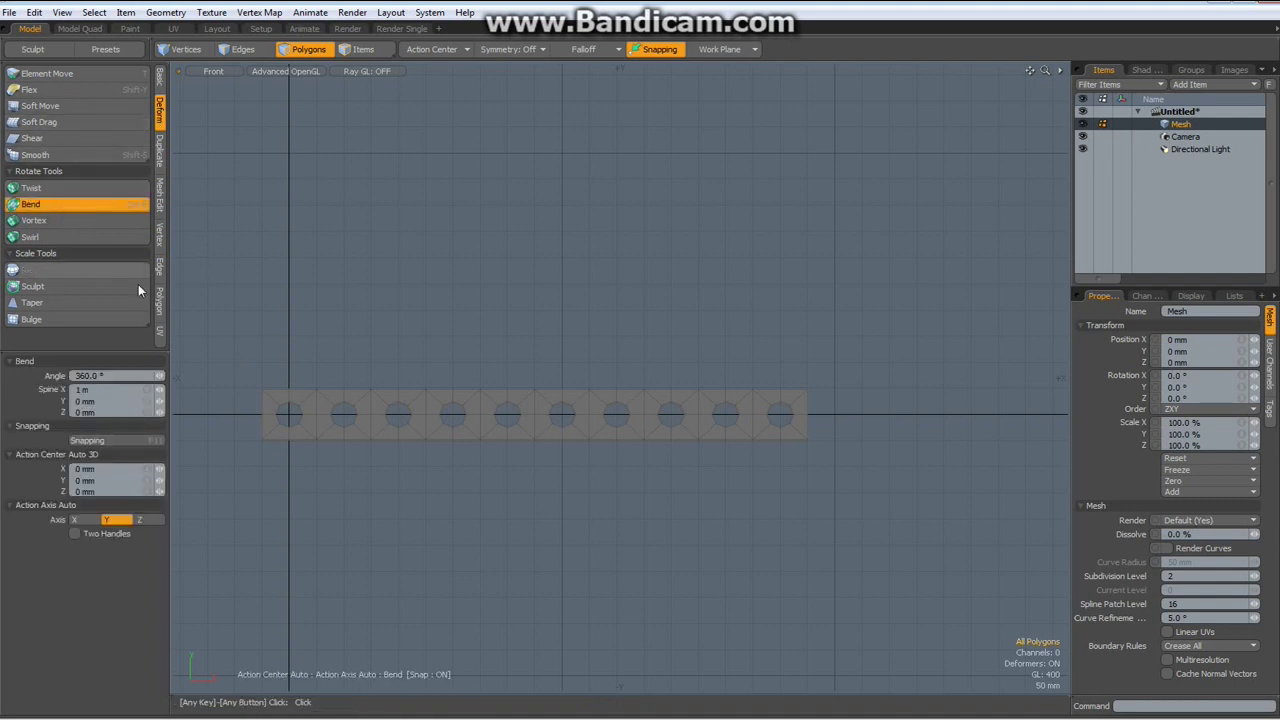
pyautogui.click(262, 388)
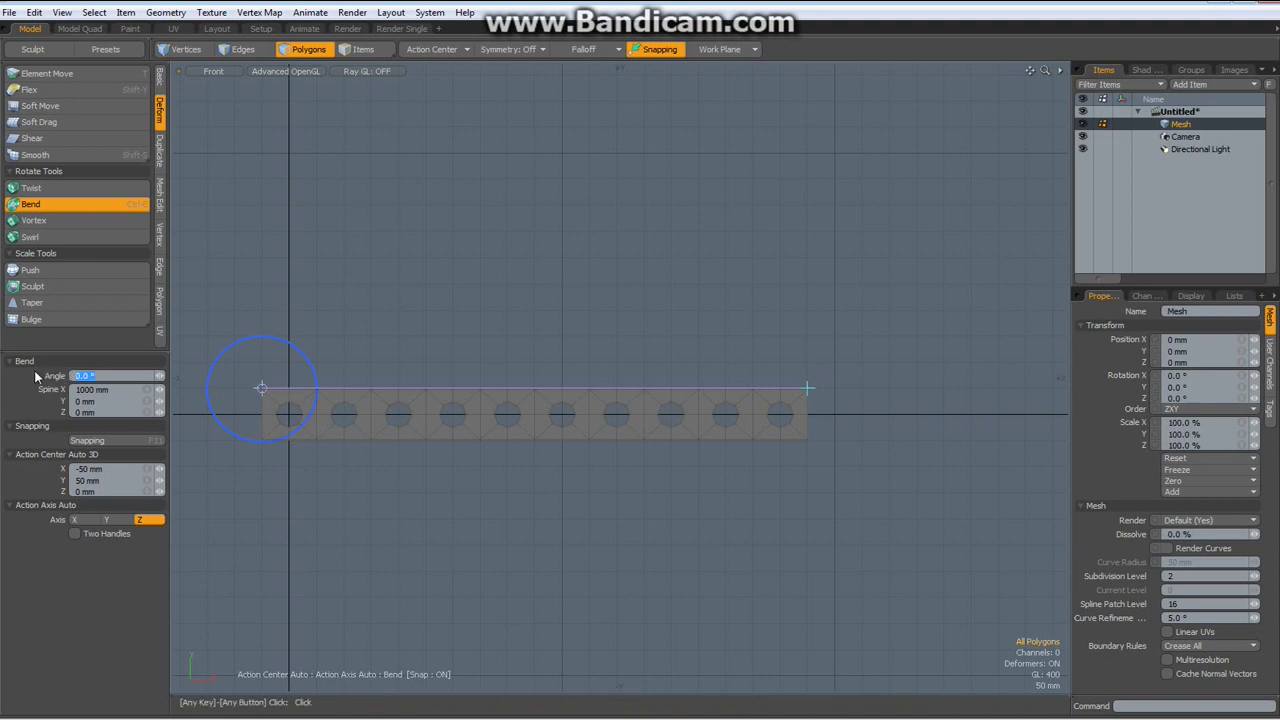
pyautogui.click(110, 519)
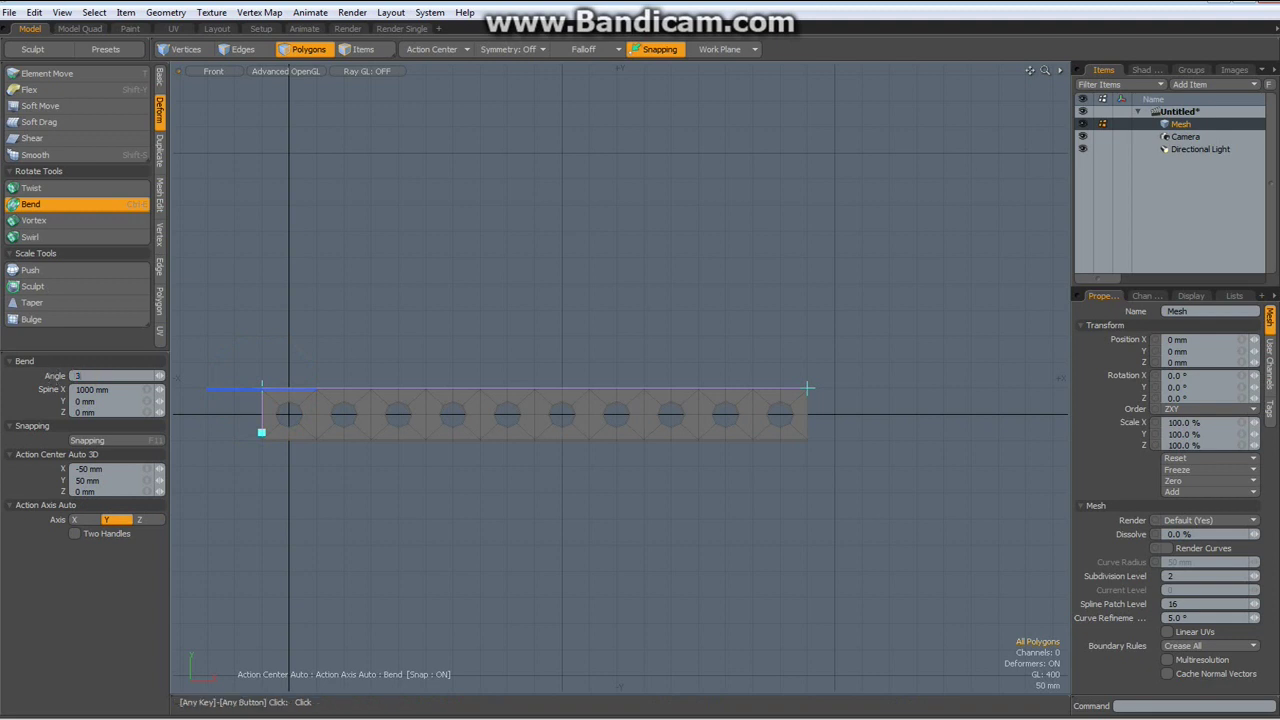
pyautogui.write('360')
pyautogui.press('Return')
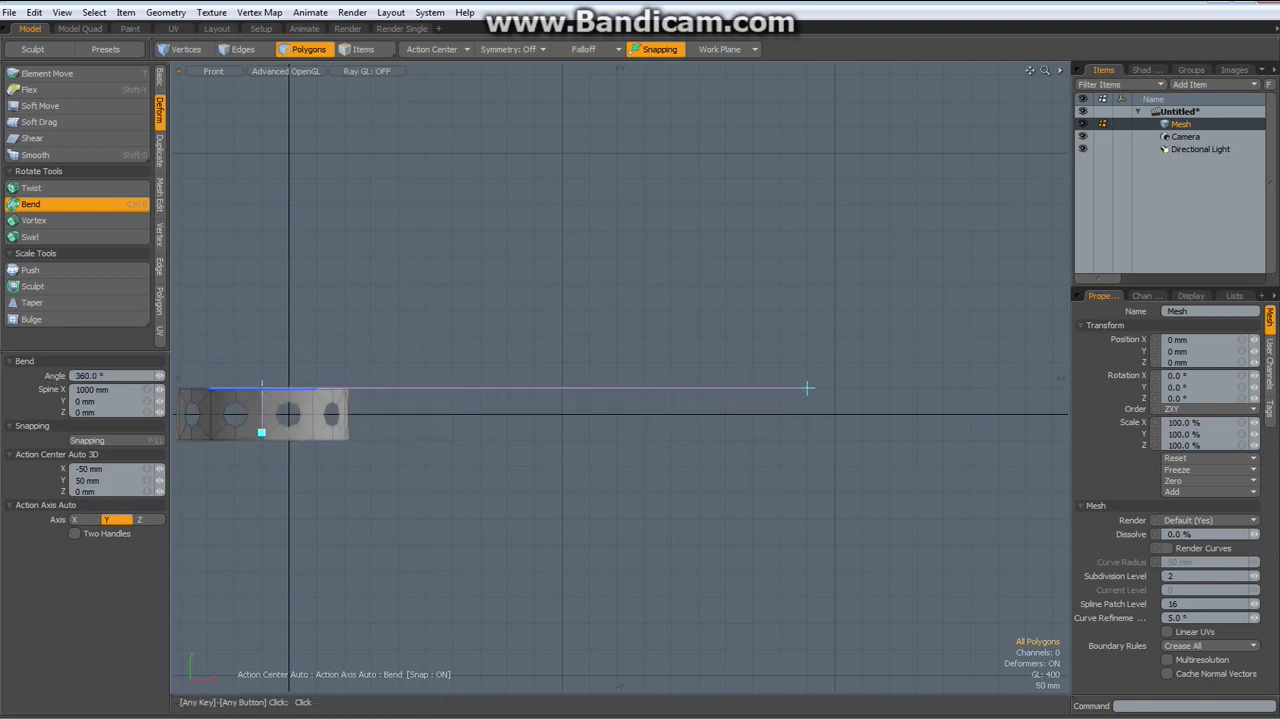
pyautogui.press('space')
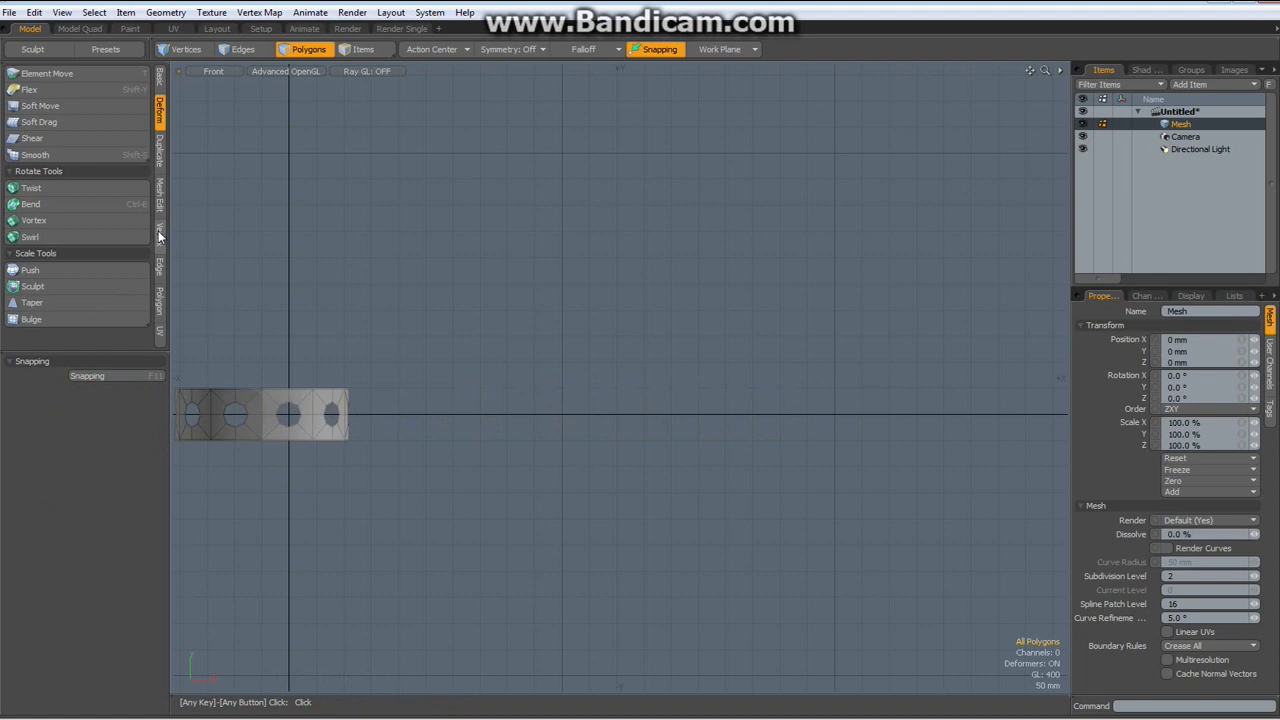
# Step: Merge the coincident vertices where the bent strip's ends meet, using the Automatic range
pyautogui.click(158, 232)
pyautogui.click(58, 323)
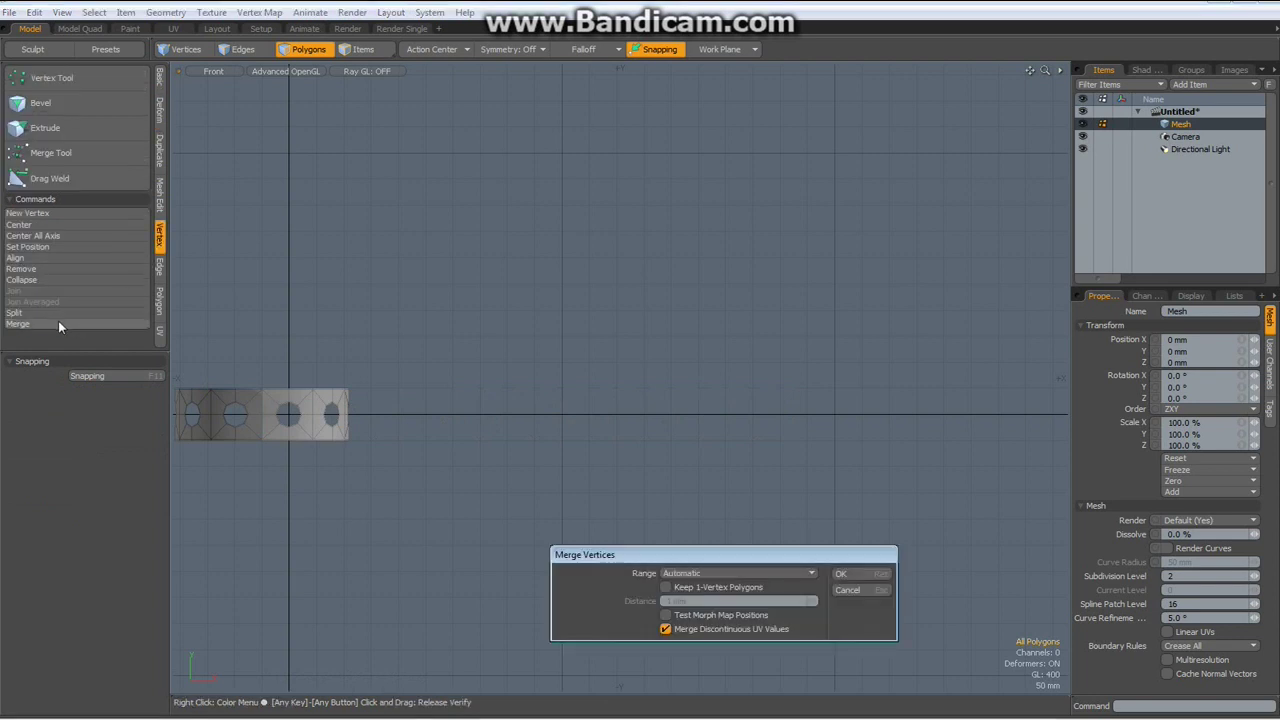
pyautogui.press('Return')
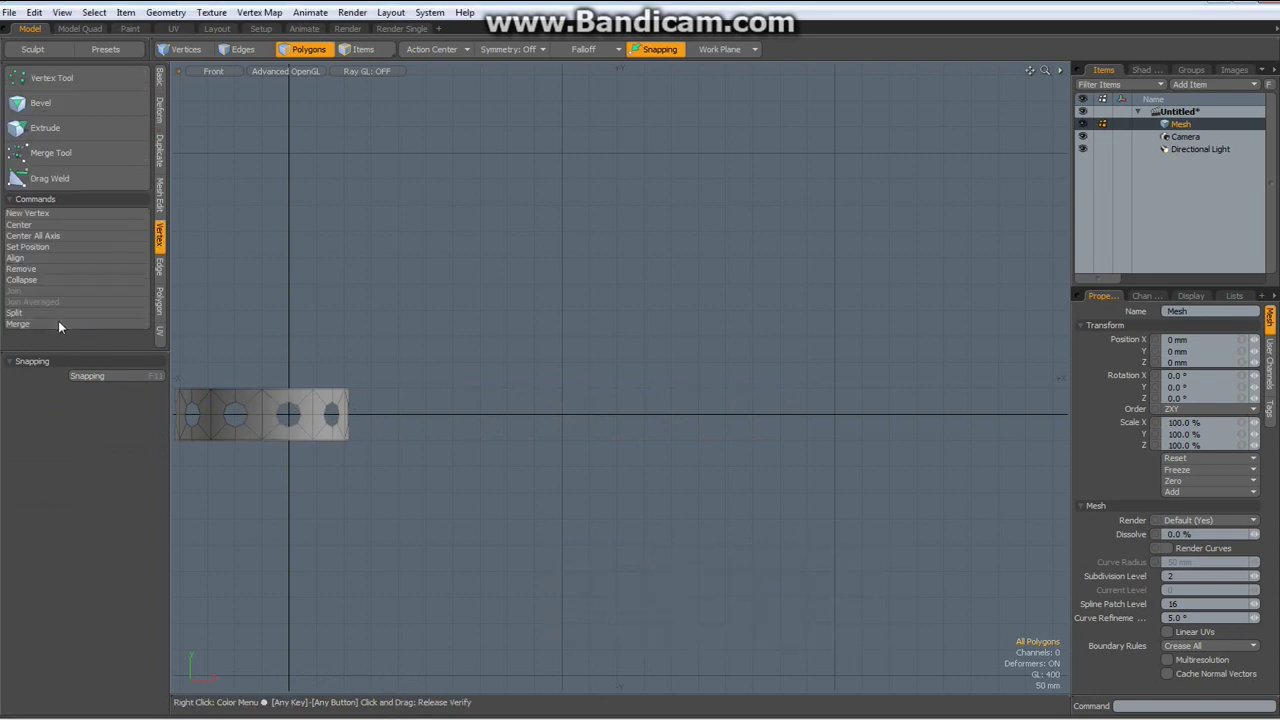
# Step: Centre the bent ring at the origin
pyautogui.click(162, 78)
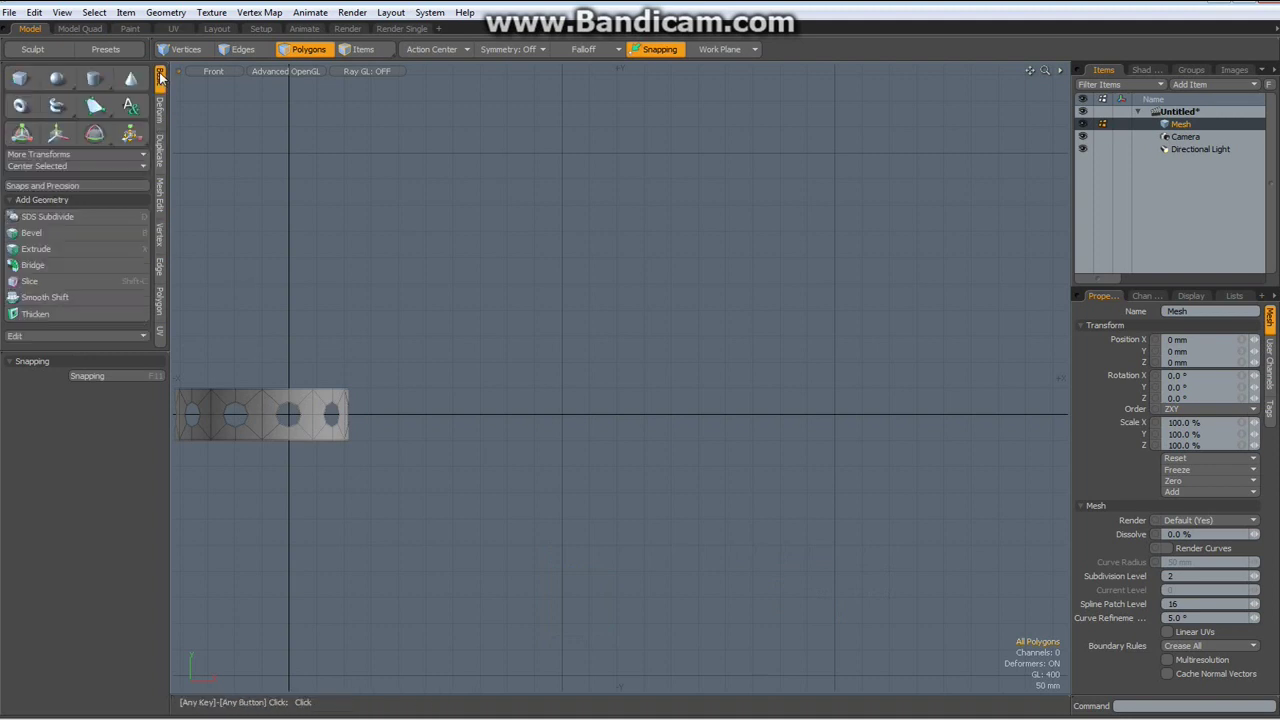
pyautogui.click(38, 165)
pyautogui.click(38, 165)
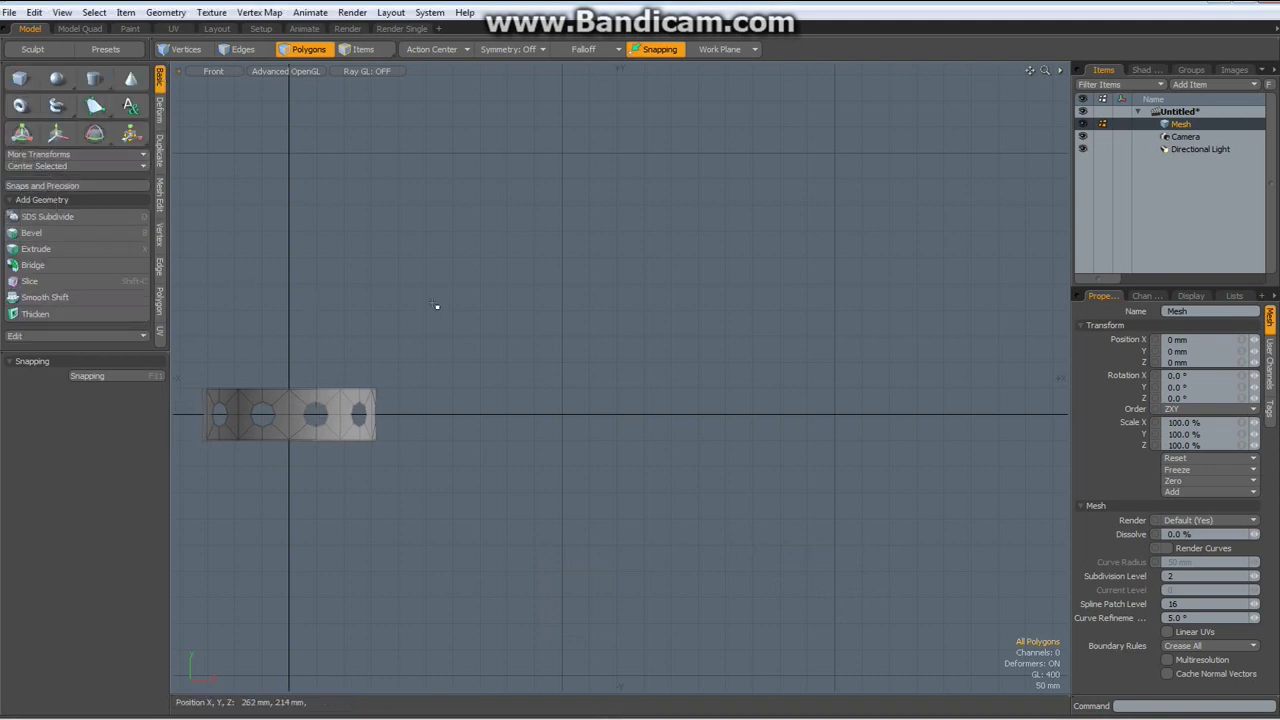
# Step: In the perspective view, flip the ring's polygons so they face outward and turn on subdivision surfaces
pyautogui.press('a')
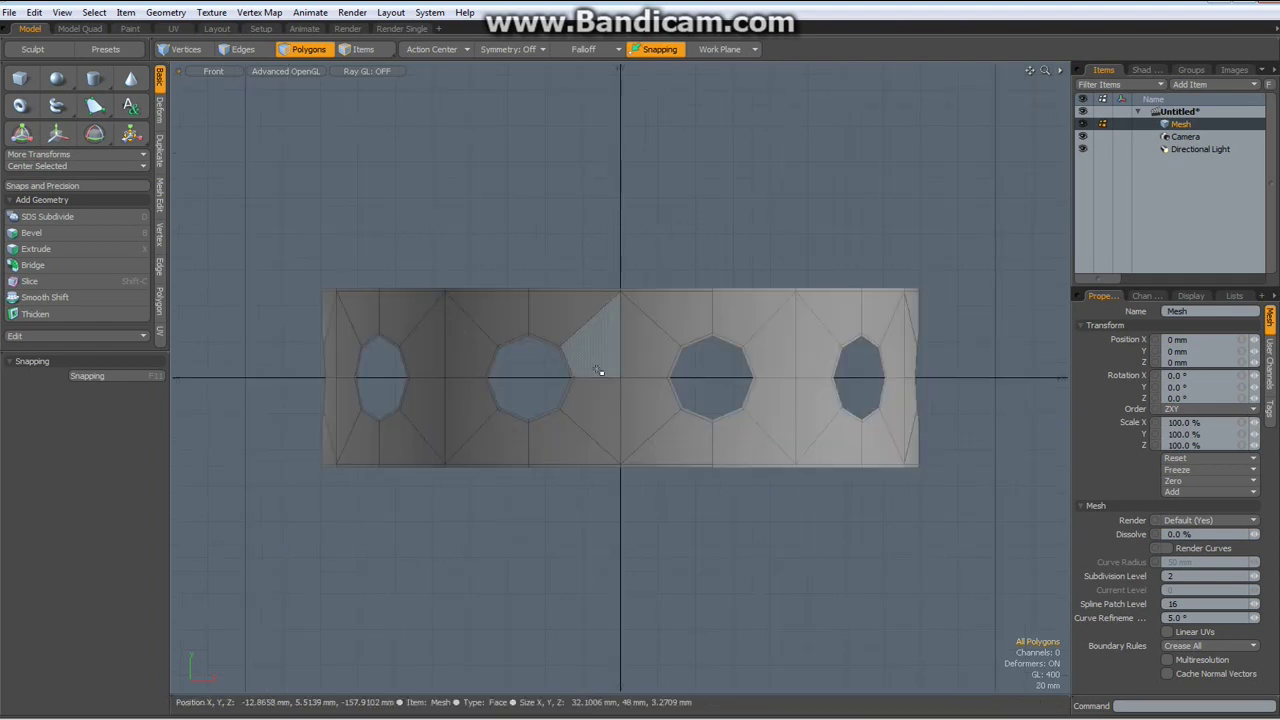
pyautogui.hotkey('ctrl', 'space')
pyautogui.click(648, 325)
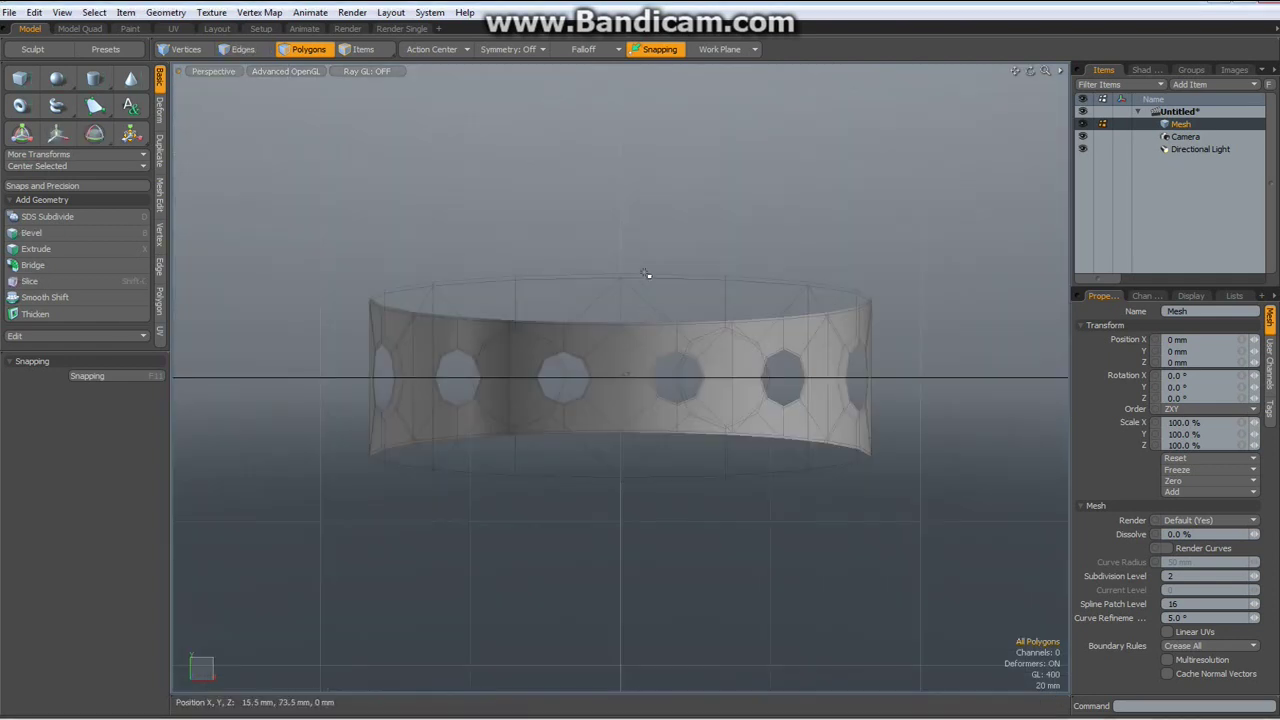
pyautogui.keyDown('alt'); pyautogui.moveTo(649, 277); pyautogui.dragTo(641, 318); pyautogui.keyUp('alt')
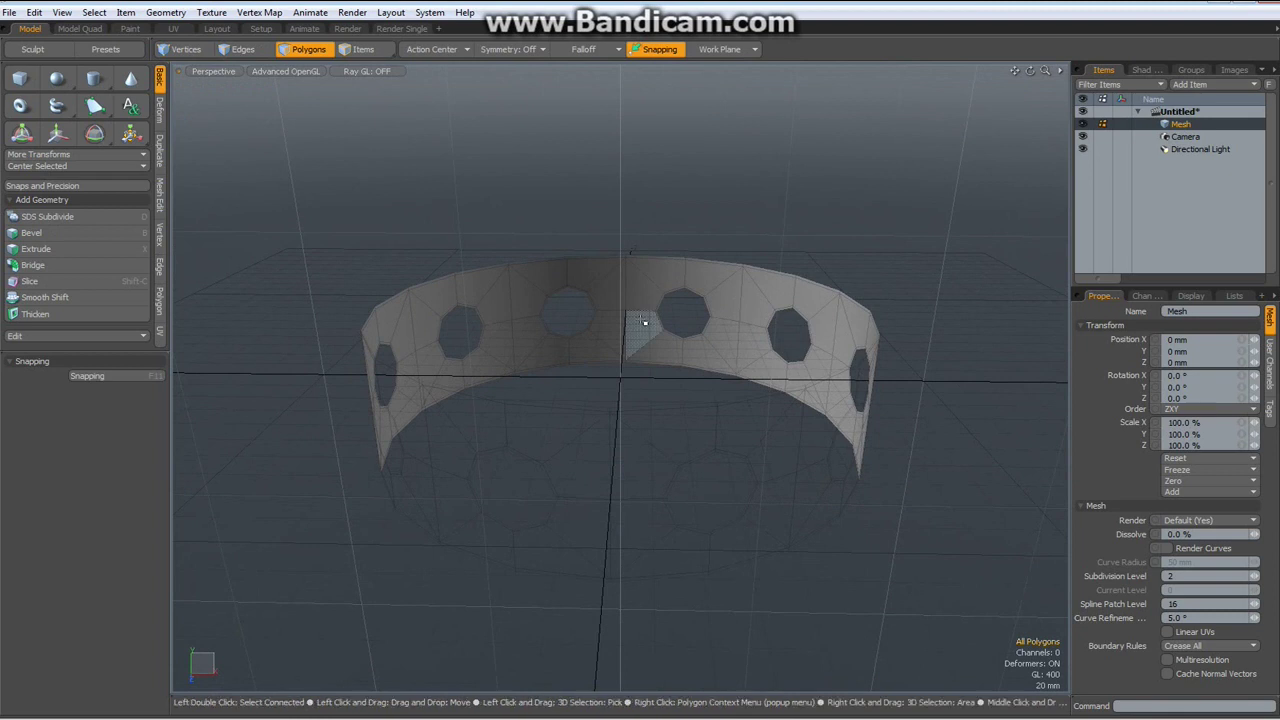
pyautogui.press('f')
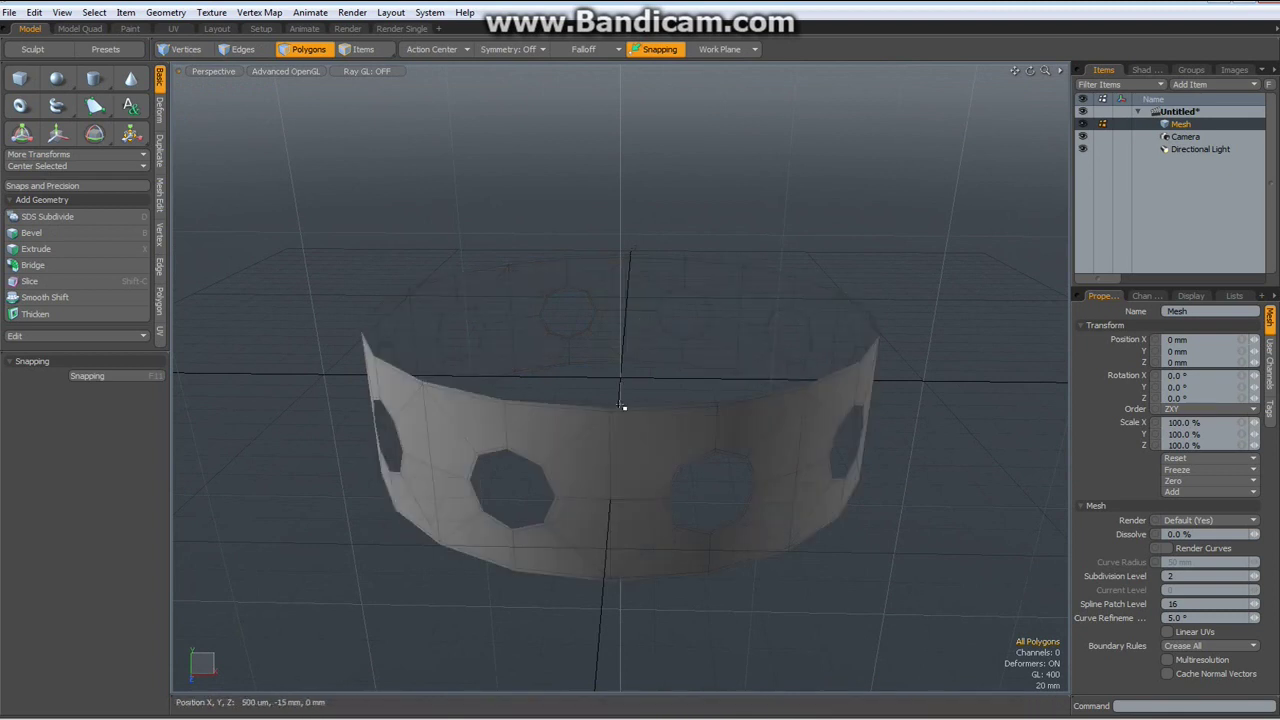
pyautogui.press('Tab')
pyautogui.keyDown('alt'); pyautogui.moveTo(600, 500); pyautogui.dragTo(505, 415); pyautogui.keyUp('alt')
pyautogui.press('3')
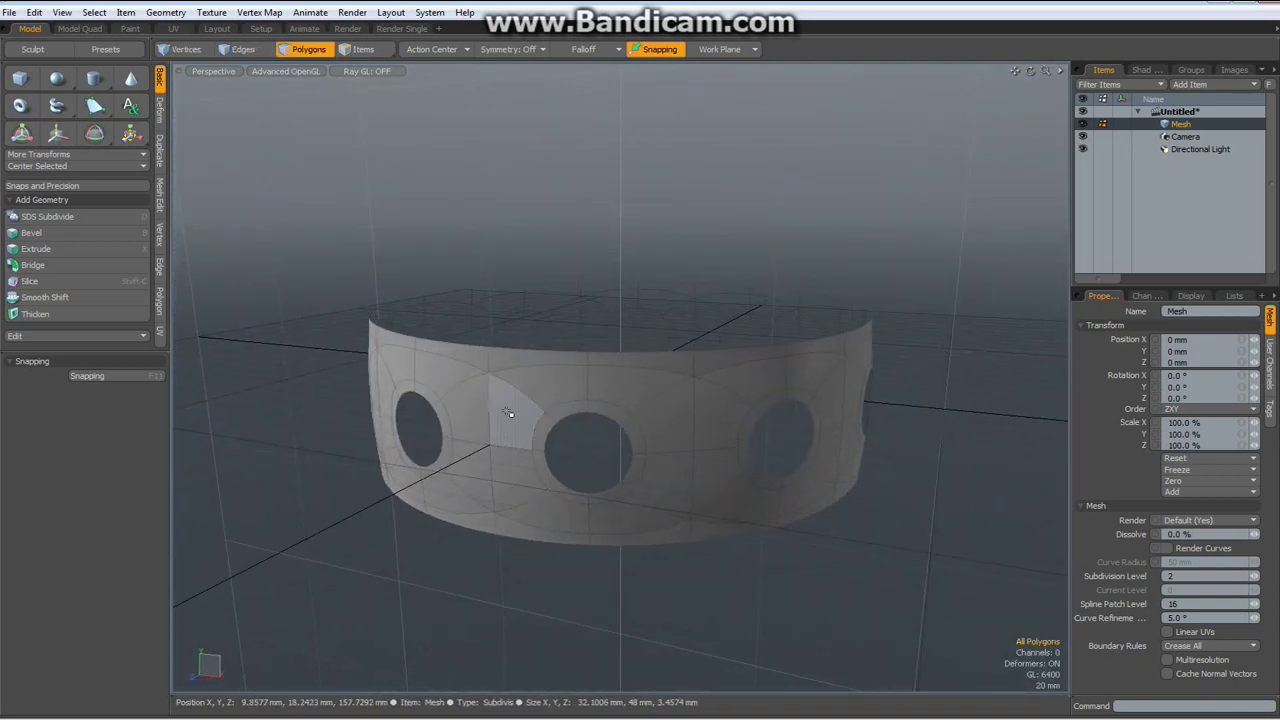
# Step: Inspect the ring's surface around the holes, and undo the ring construction back to the single flat holed panel
pyautogui.scroll(5, 508, 412)
pyautogui.moveTo(486, 374)
pyautogui.keyDown('alt'); pyautogui.mouseDown()
pyautogui.moveTo(431, 346)
pyautogui.moveTo(474, 355)
pyautogui.mouseUp(); pyautogui.keyUp('alt')
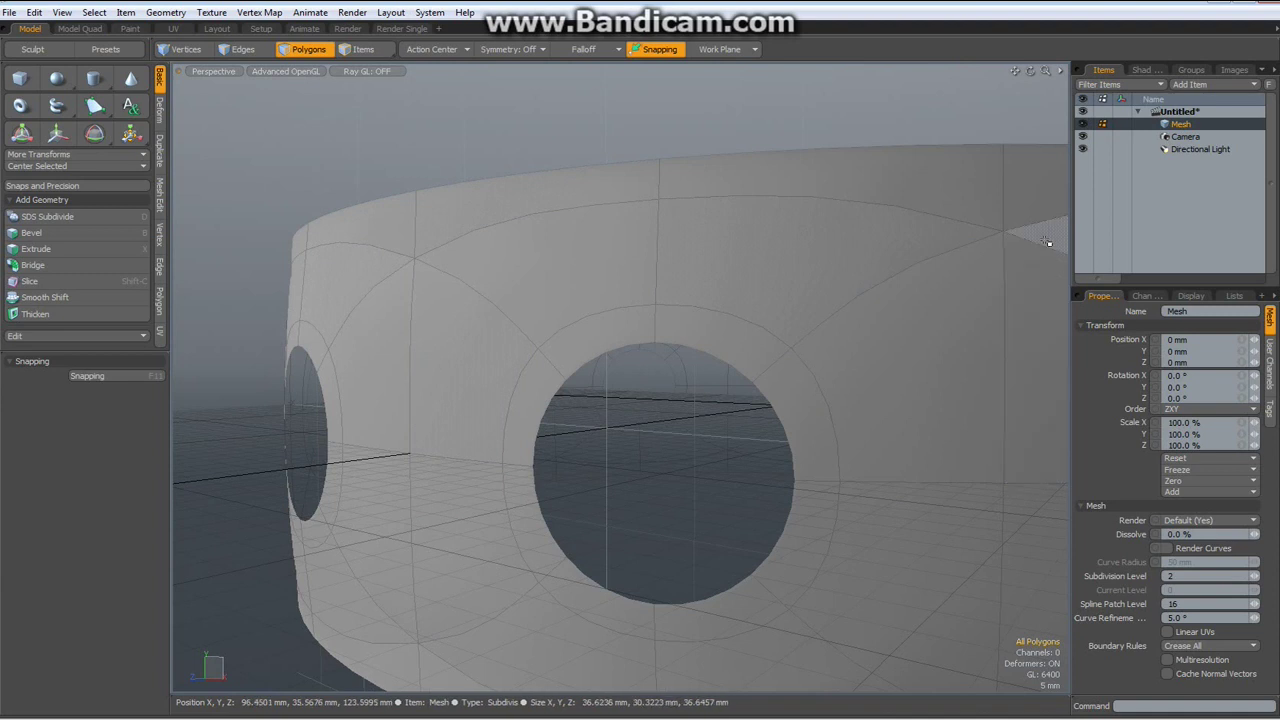
pyautogui.scroll(-5, 949, 283)
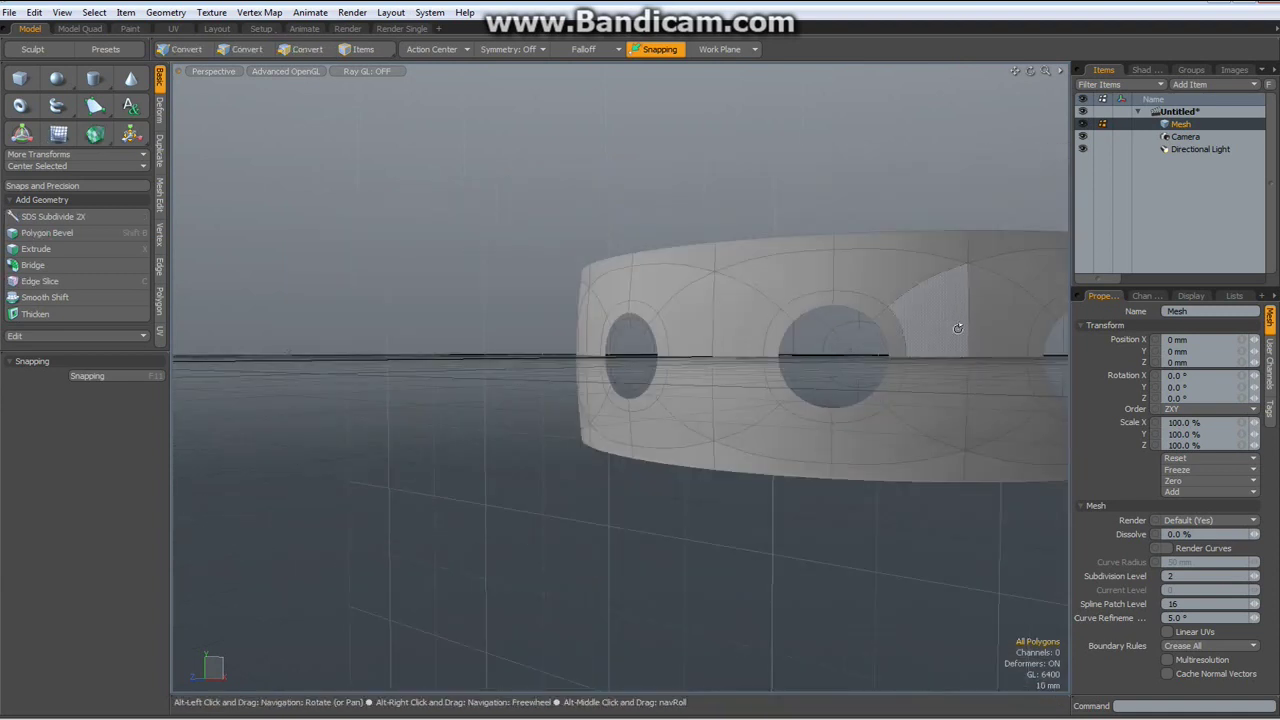
pyautogui.keyDown('alt'); pyautogui.moveTo(958, 328); pyautogui.dragTo(770, 354); pyautogui.keyUp('alt')
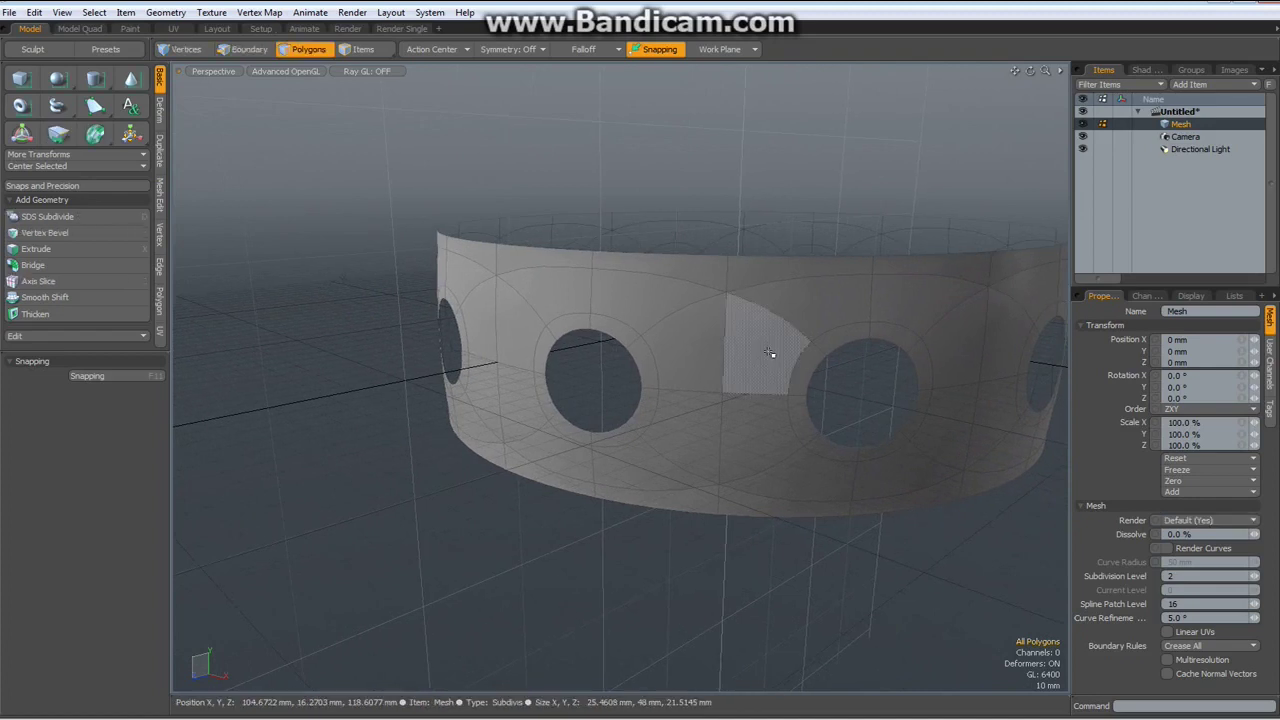
pyautogui.hotkey('ctrl', 'z')
pyautogui.hotkey('ctrl', 'z')
pyautogui.hotkey('ctrl', 'z')
pyautogui.hotkey('ctrl', 'z')
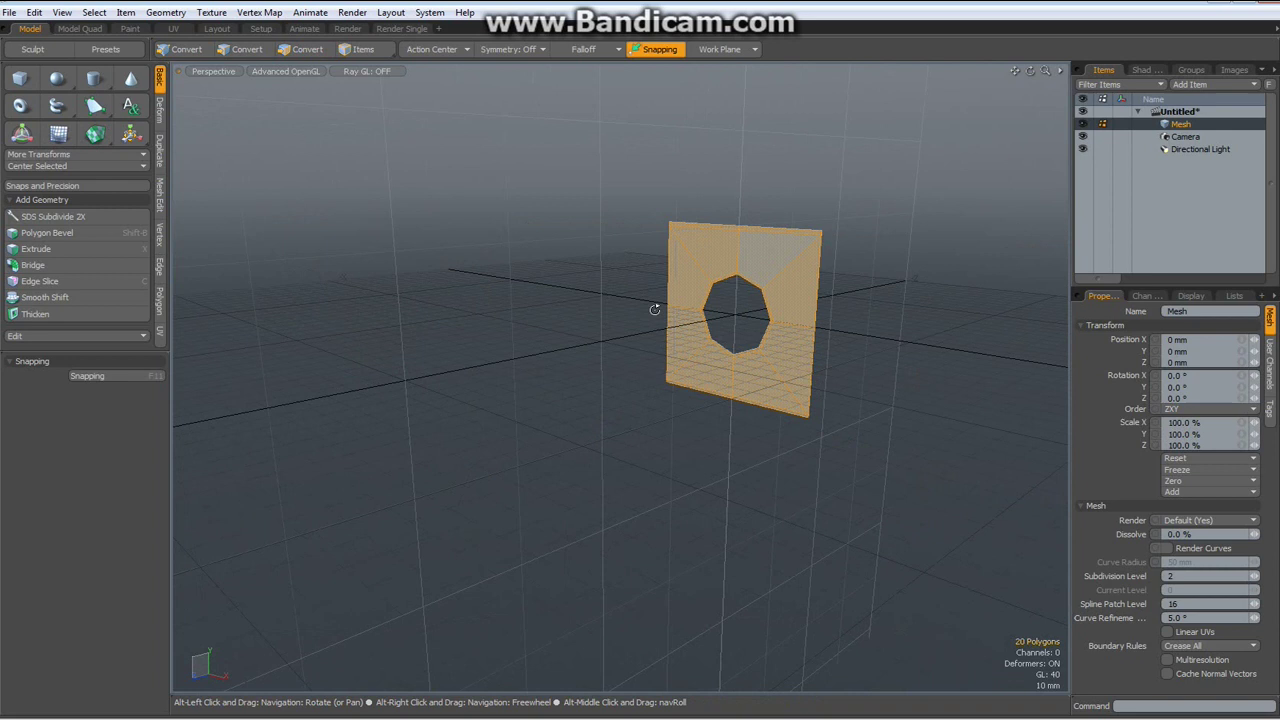
# Step: Loop-slice the panel's narrow upper and lower border strips once, midway between each corner and the central vertical edge
pyautogui.keyDown('alt'); pyautogui.moveTo(654, 309); pyautogui.dragTo(816, 299); pyautogui.keyUp('alt')
pyautogui.scroll(5, 623, 284)
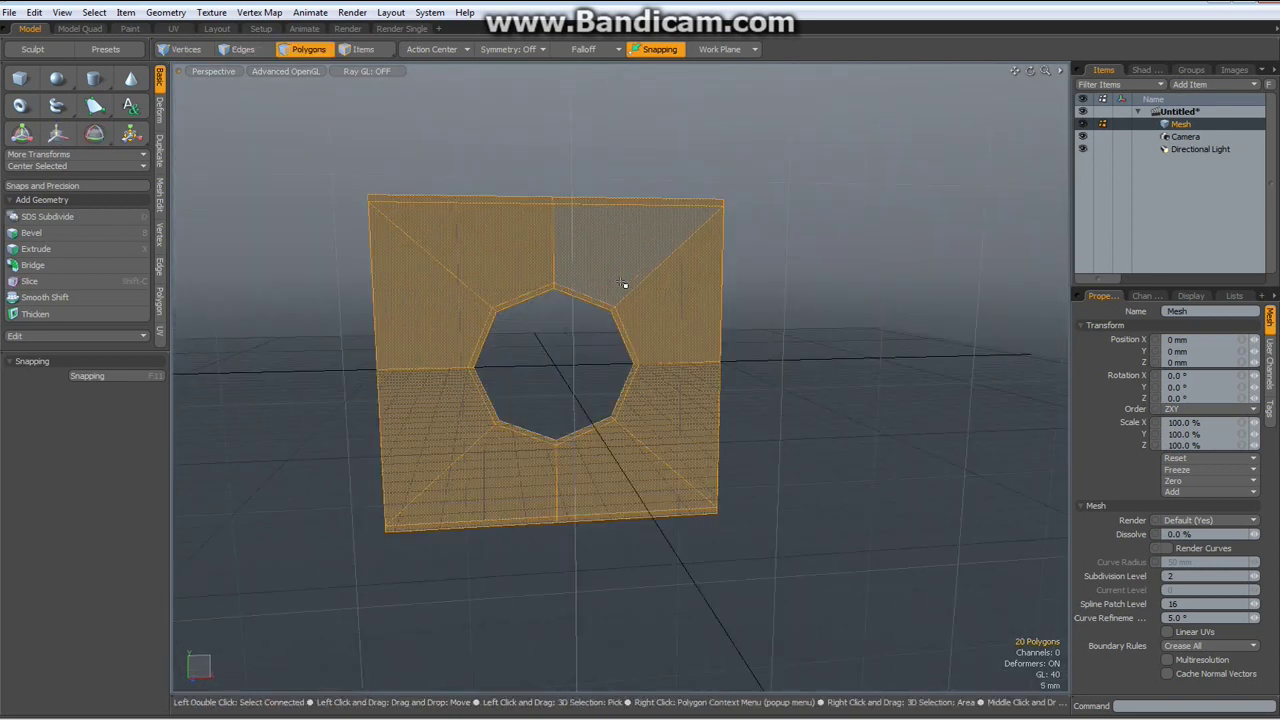
pyautogui.press('1')
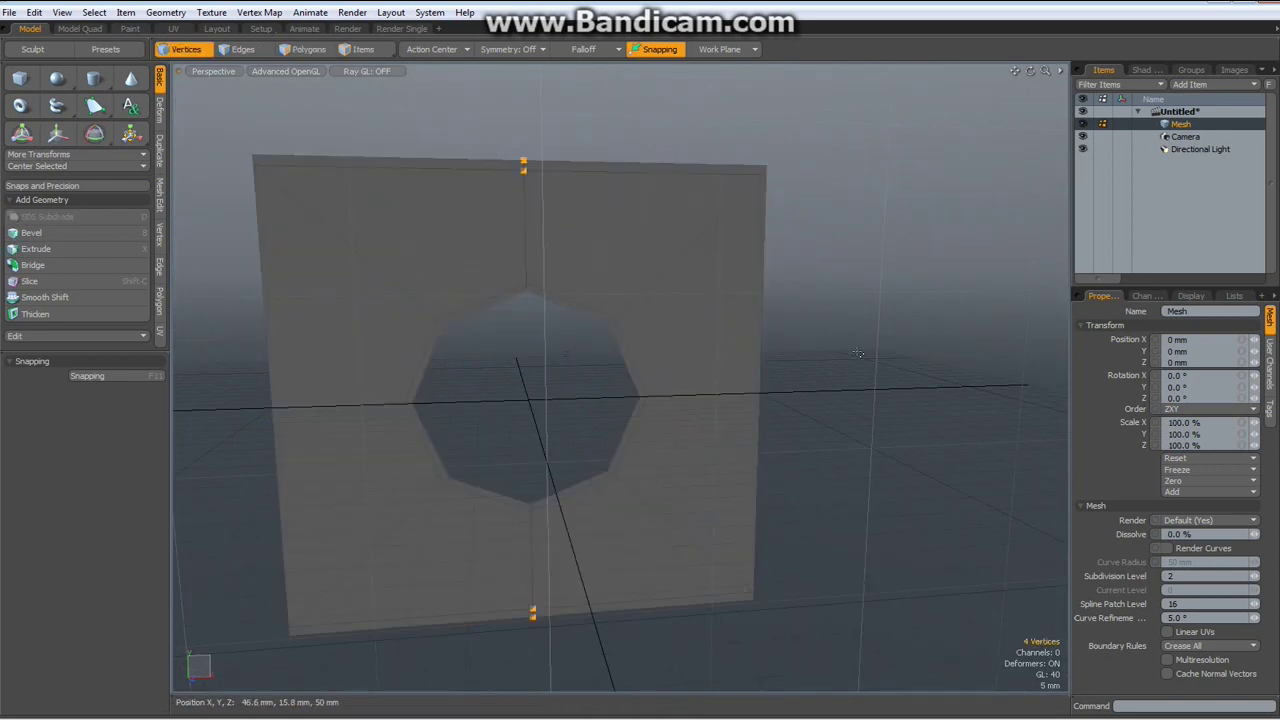
pyautogui.keyDown('alt'); pyautogui.moveTo(871, 366); pyautogui.dragTo(846, 357); pyautogui.keyUp('alt')
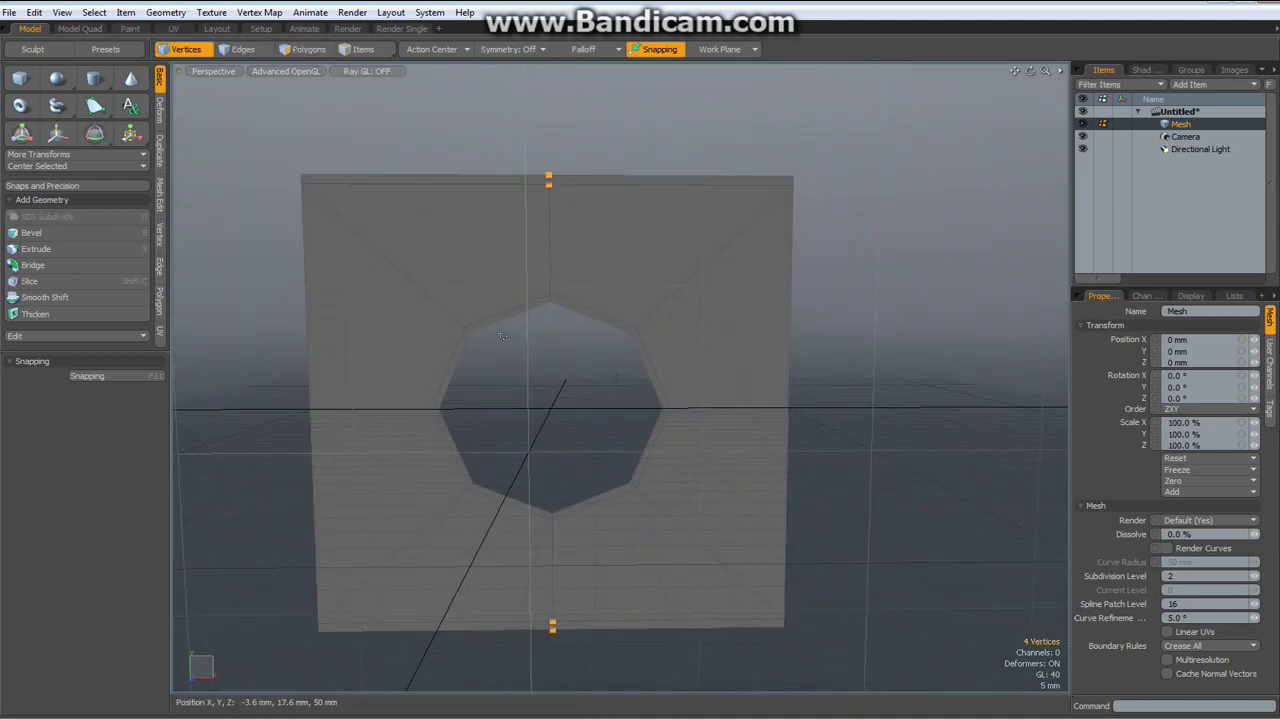
pyautogui.press('2')
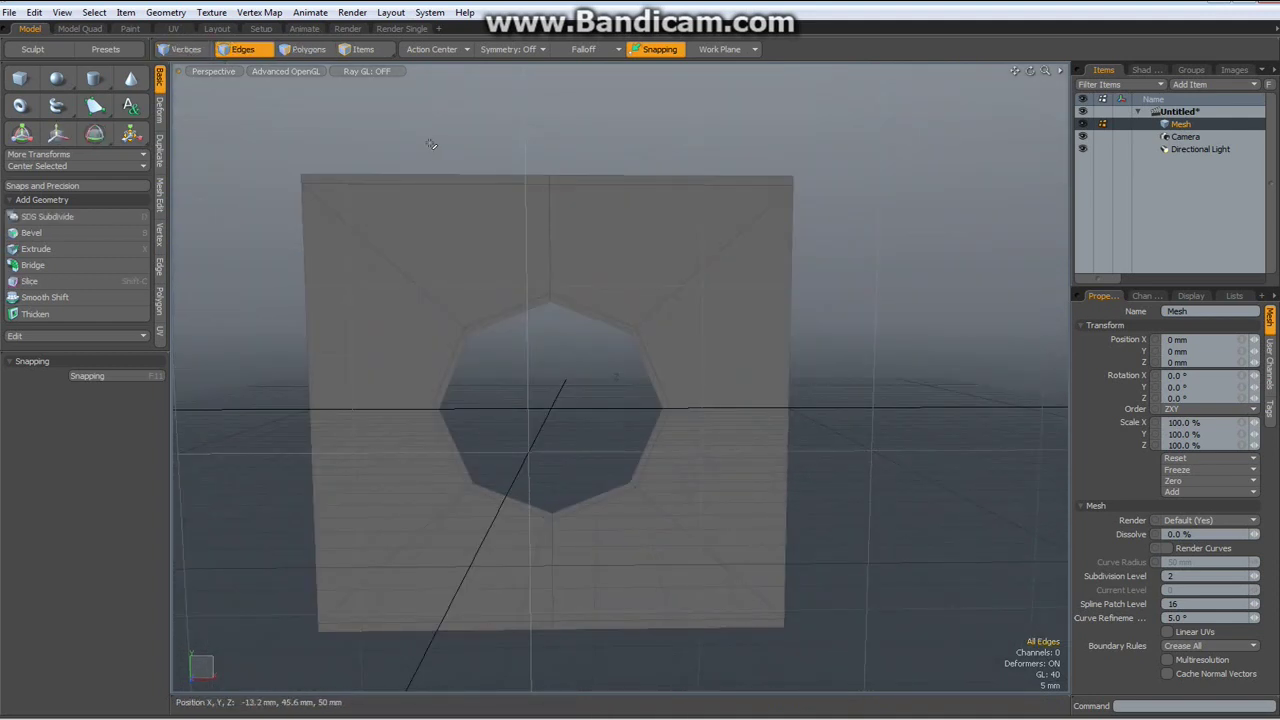
pyautogui.click(431, 177)
pyautogui.keyDown('shift'); pyautogui.click(670, 178); pyautogui.keyUp('shift')
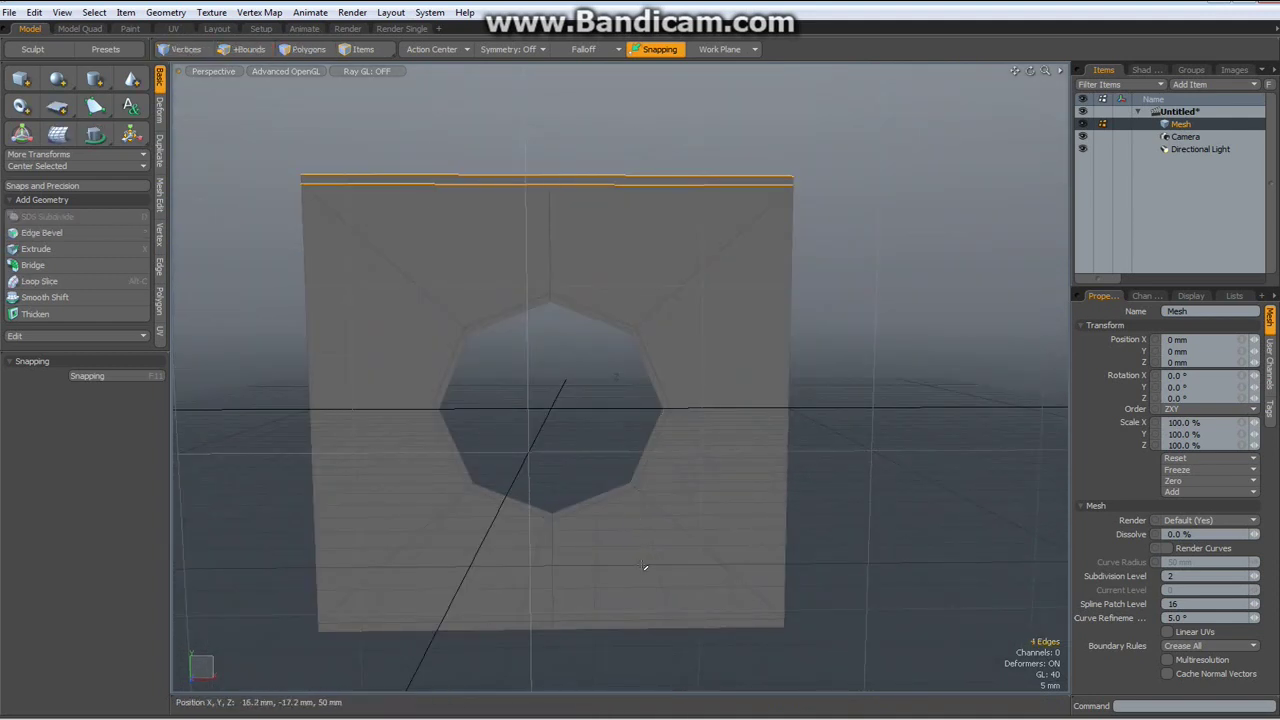
pyautogui.keyDown('shift'); pyautogui.click(650, 624); pyautogui.keyUp('shift')
pyautogui.keyDown('shift'); pyautogui.click(466, 628); pyautogui.keyUp('shift')
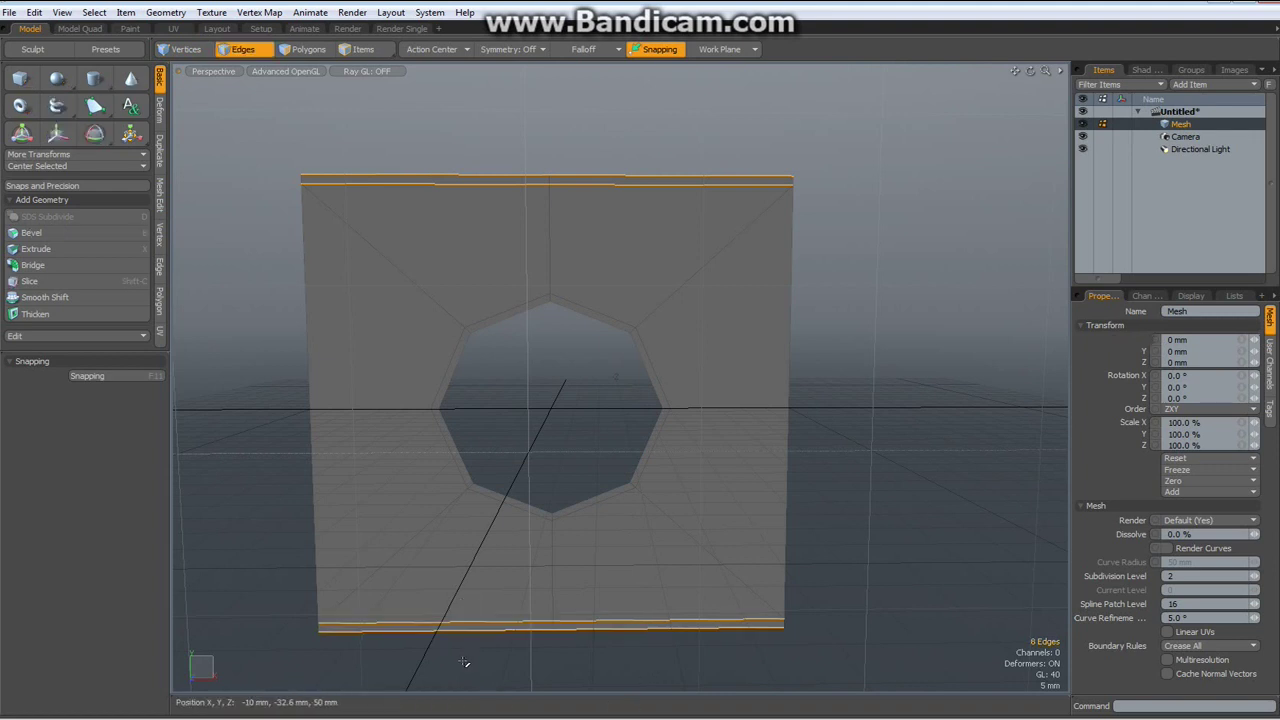
pyautogui.hotkey('alt', 'c')
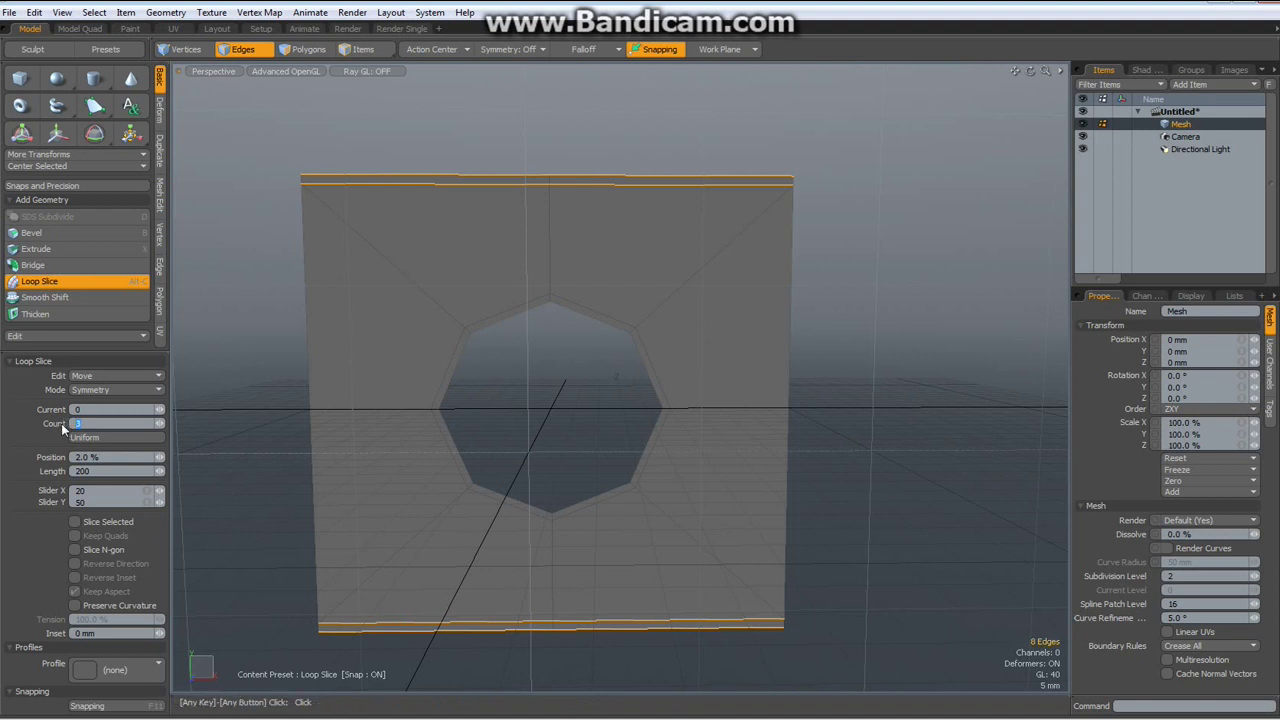
pyautogui.click(80, 522)
pyautogui.press('space')
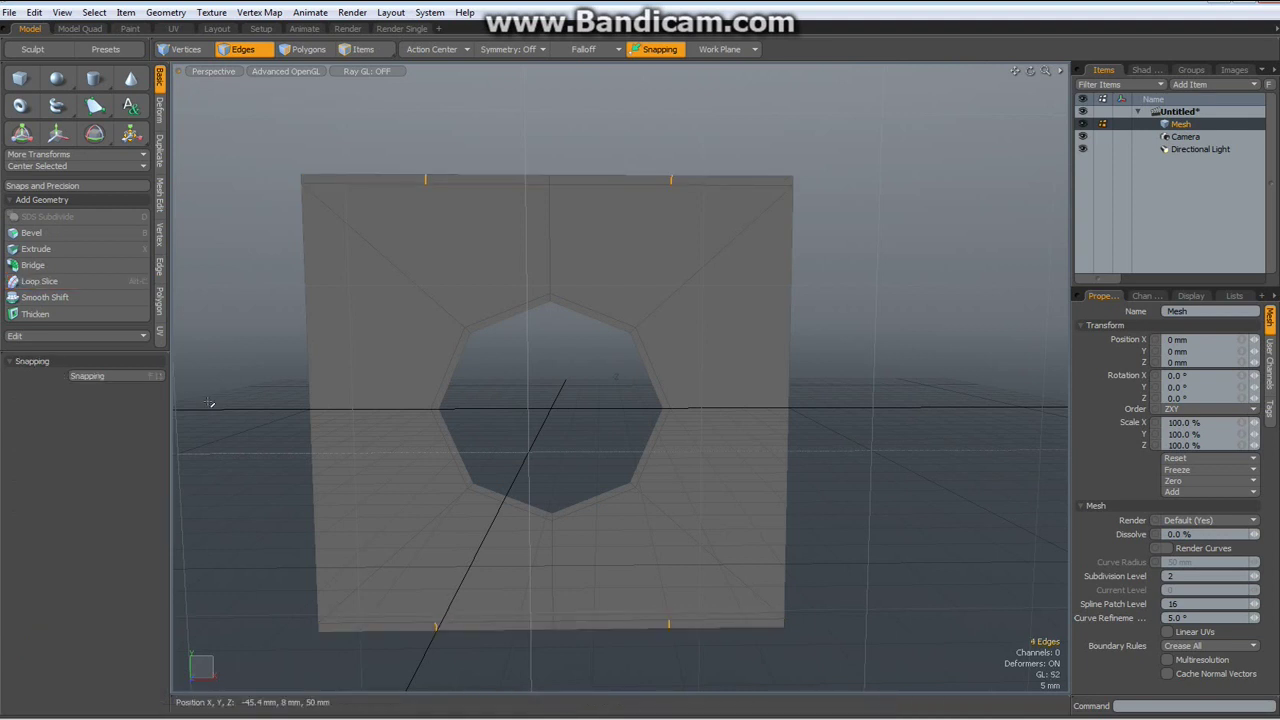
# Step: With Edge Slice, connect the two new upper border points to the hole's upper-left and upper-right corners
pyautogui.press('c')
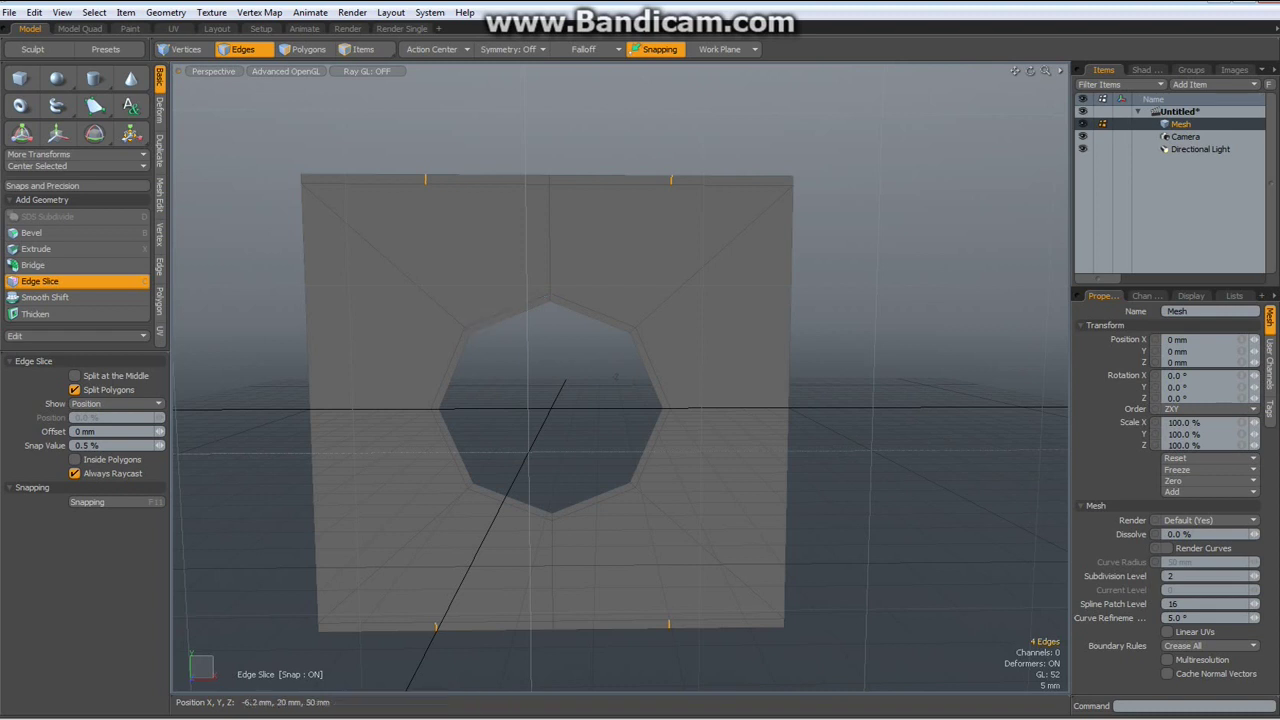
pyautogui.press('space')
pyautogui.click(479, 123)
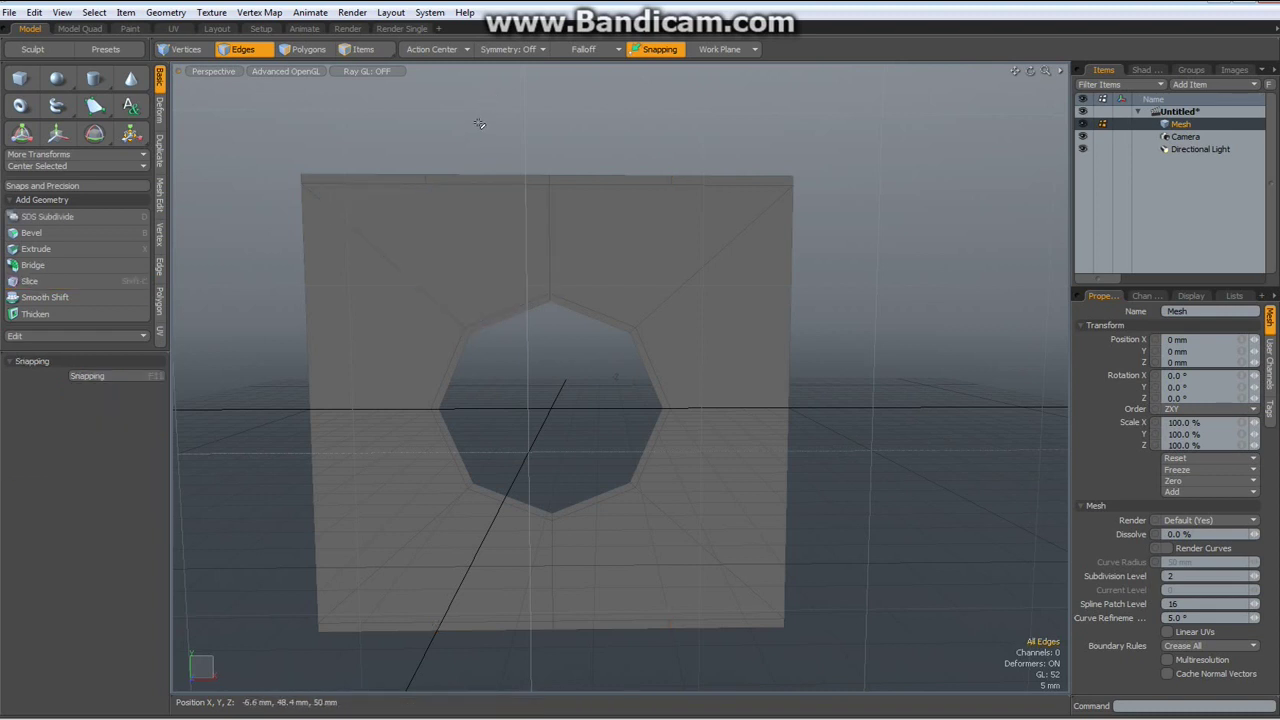
pyautogui.hotkey('alt', 'c')
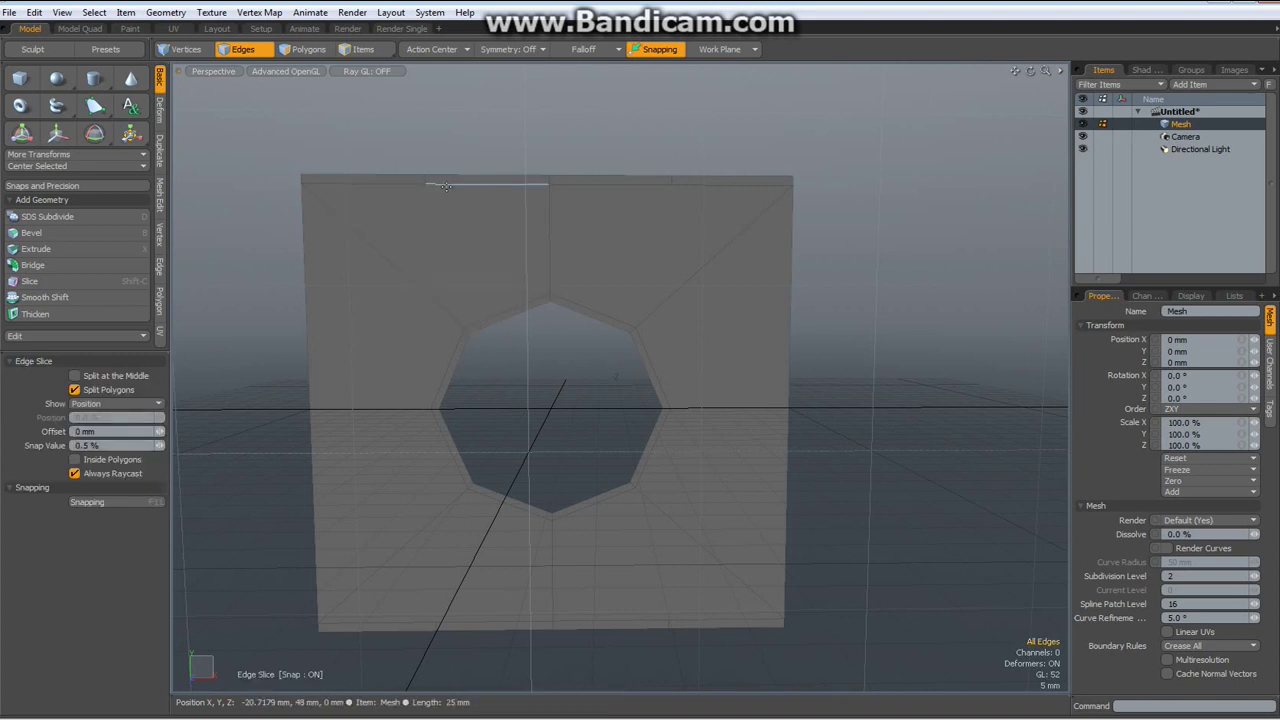
pyautogui.moveTo(484, 318); pyautogui.dragTo(465, 327)
pyautogui.click(676, 184)
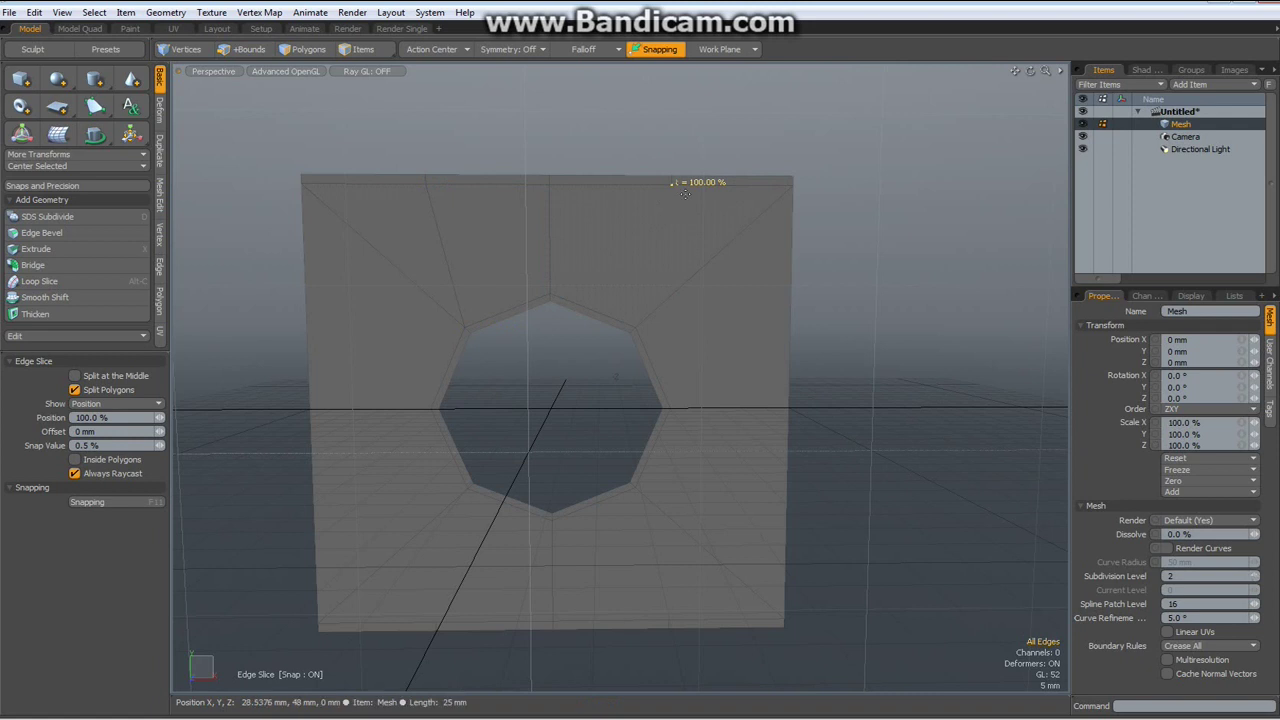
pyautogui.click(632, 324)
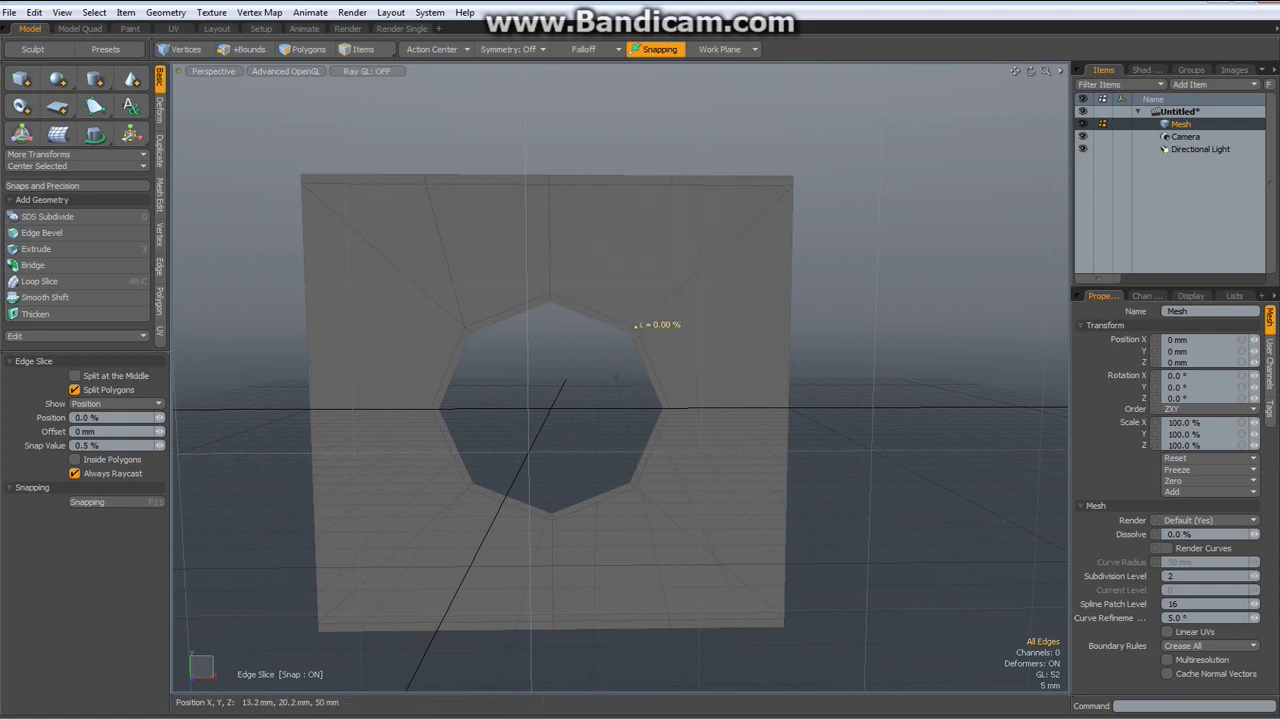
pyautogui.click(674, 184)
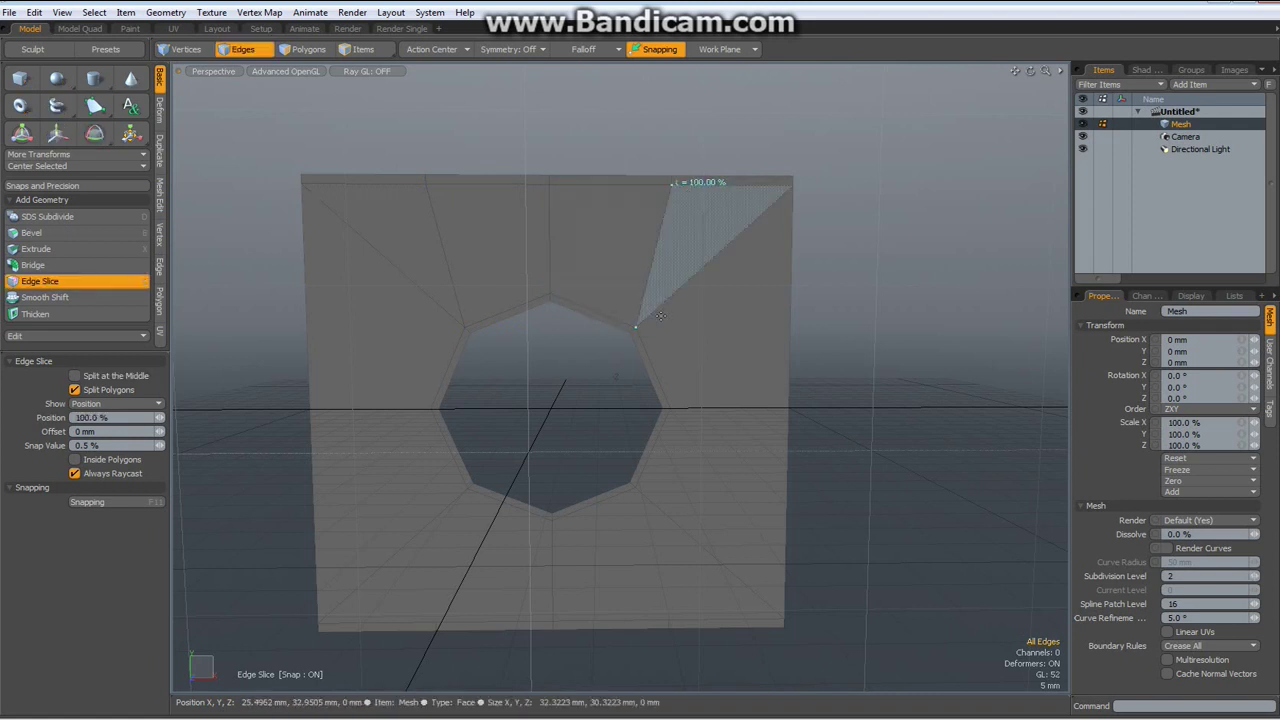
# Step: Edge-slice from the hole's lower-right and lower-left corners to the new points on the lower border strip
pyautogui.keyDown('shift'); pyautogui.click(580, 508); pyautogui.keyUp('shift')
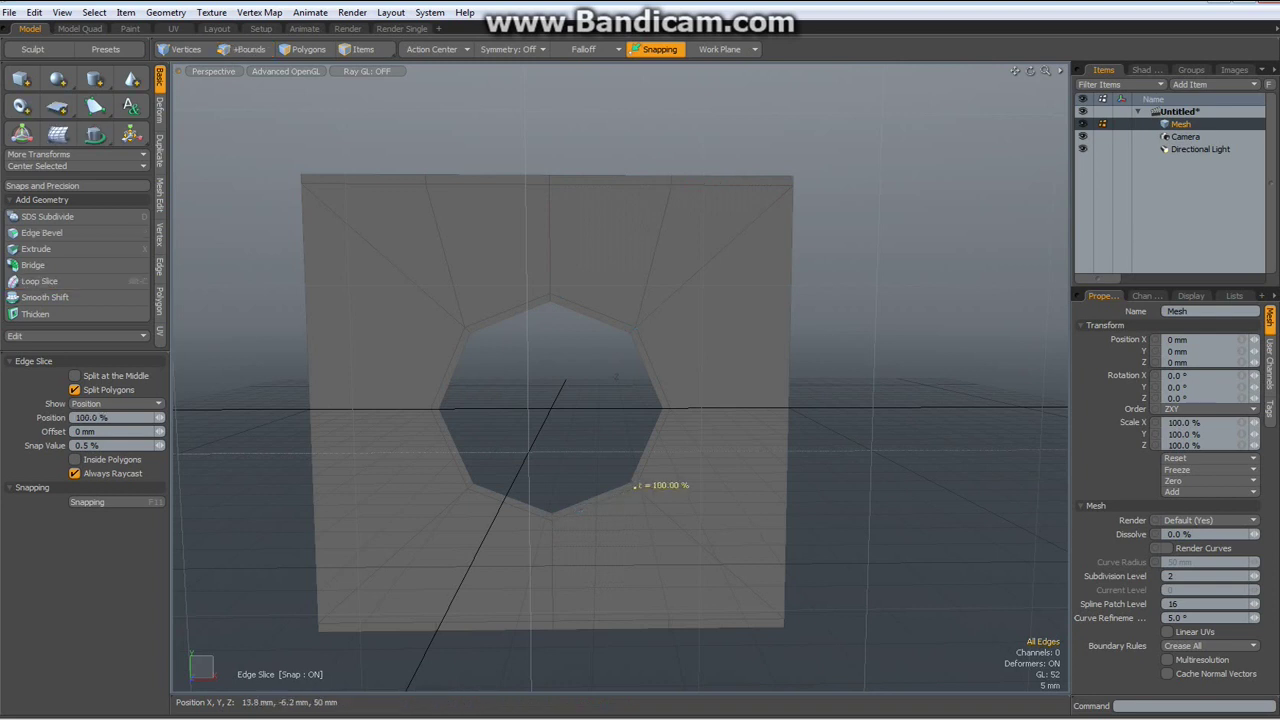
pyautogui.click(678, 615)
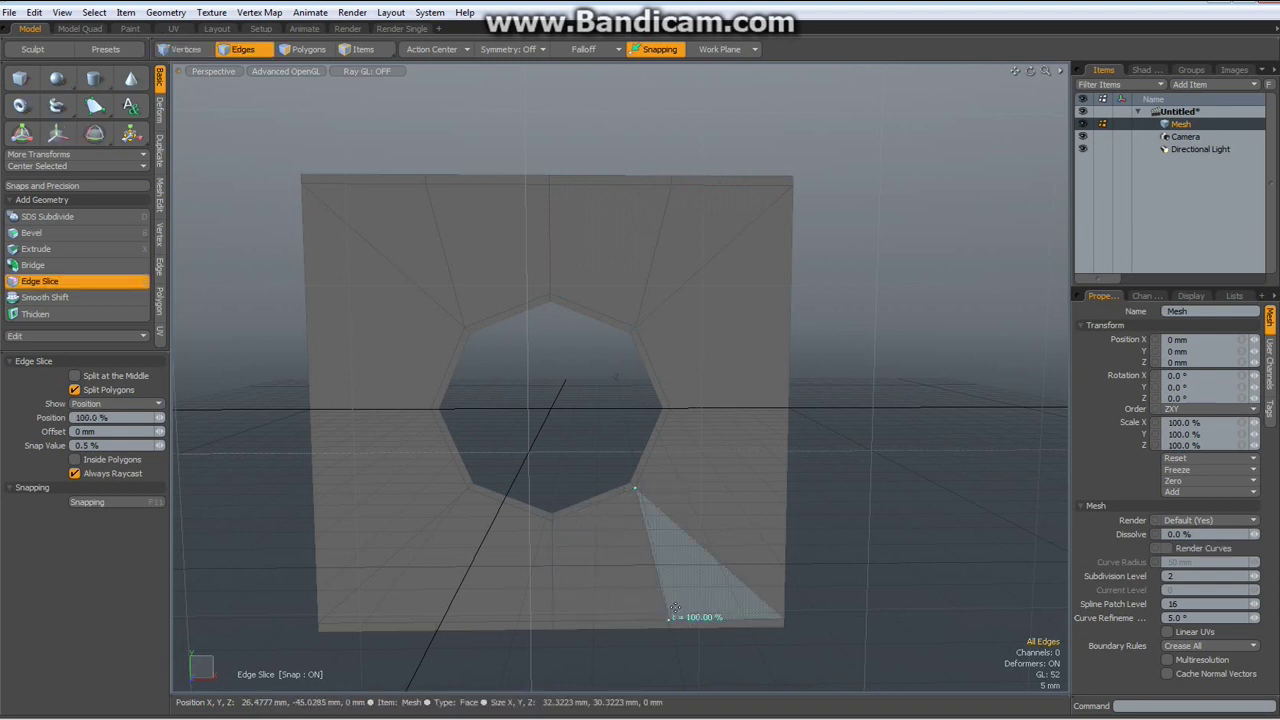
pyautogui.press('space')
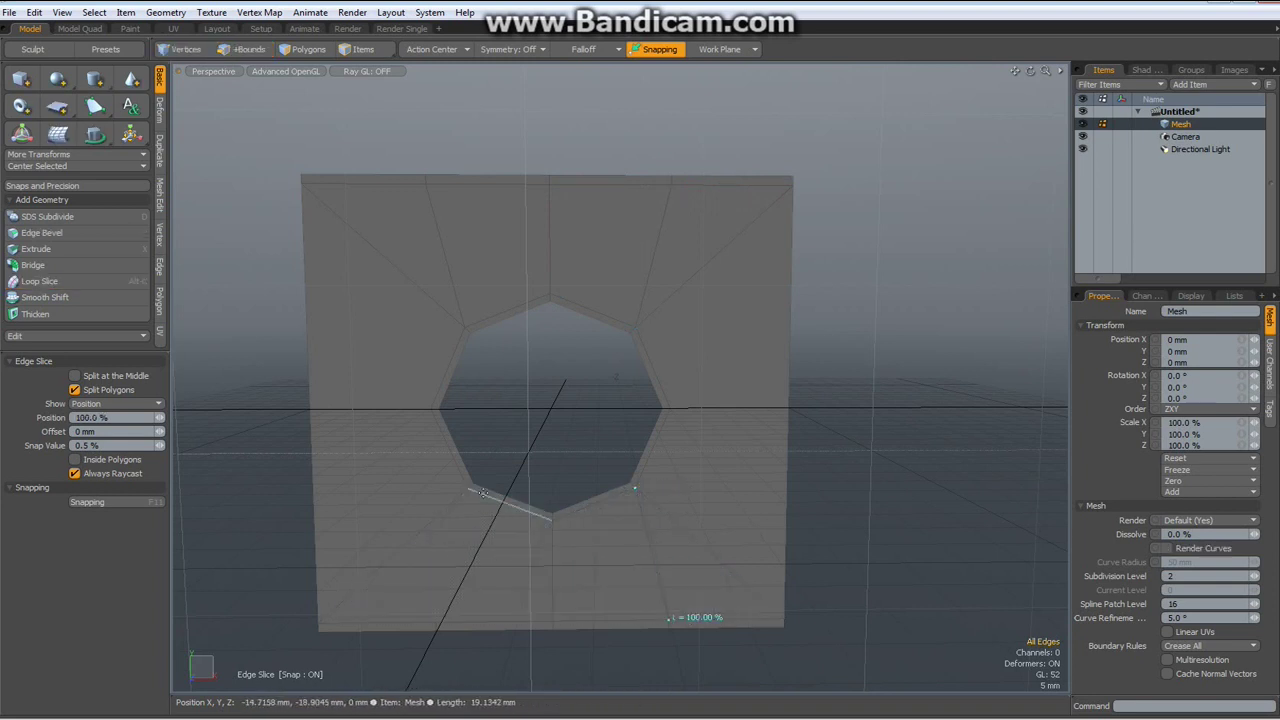
pyautogui.click(468, 489)
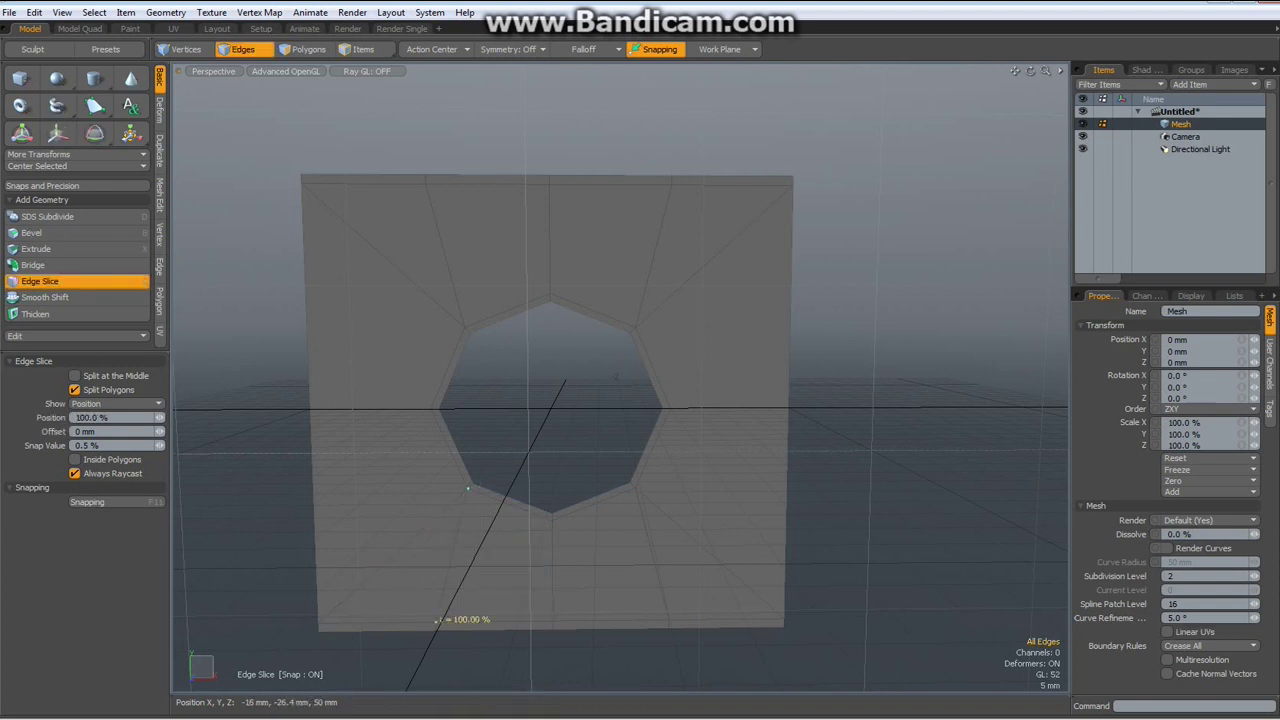
pyautogui.press('space')
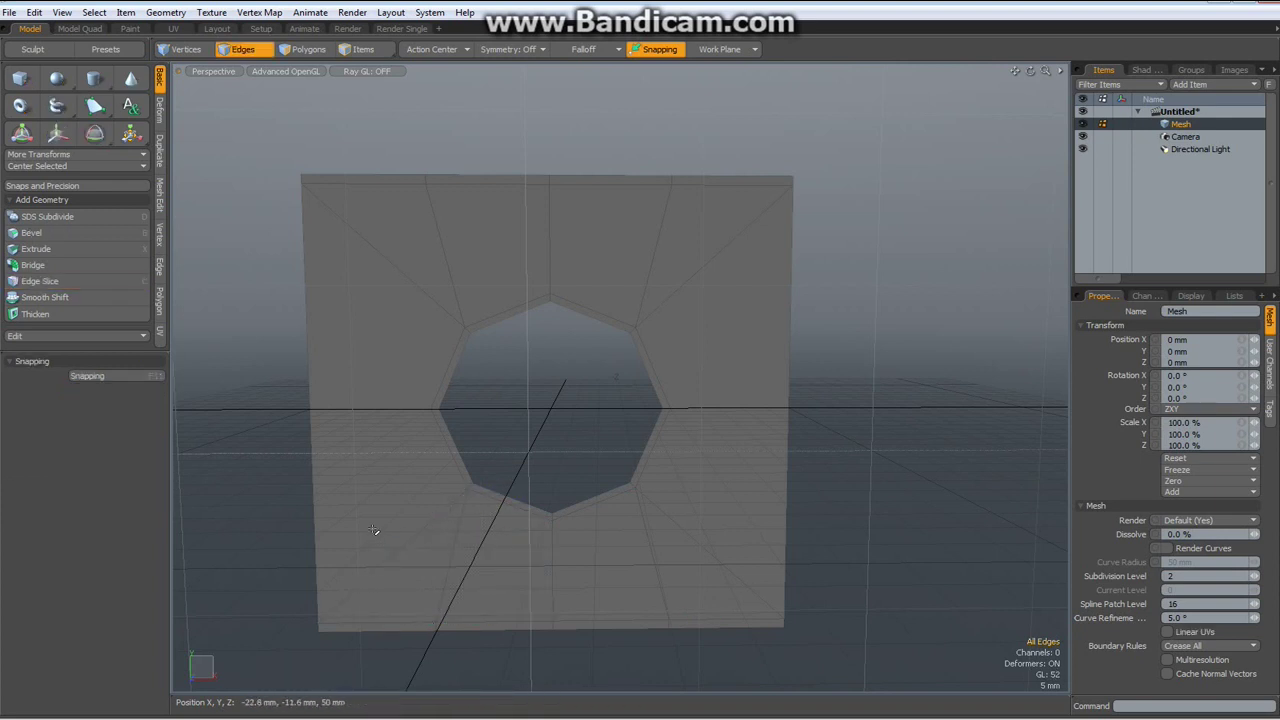
# Step: Remove the four diagonal edges running from the hole to the panel's corners
pyautogui.click(373, 530)
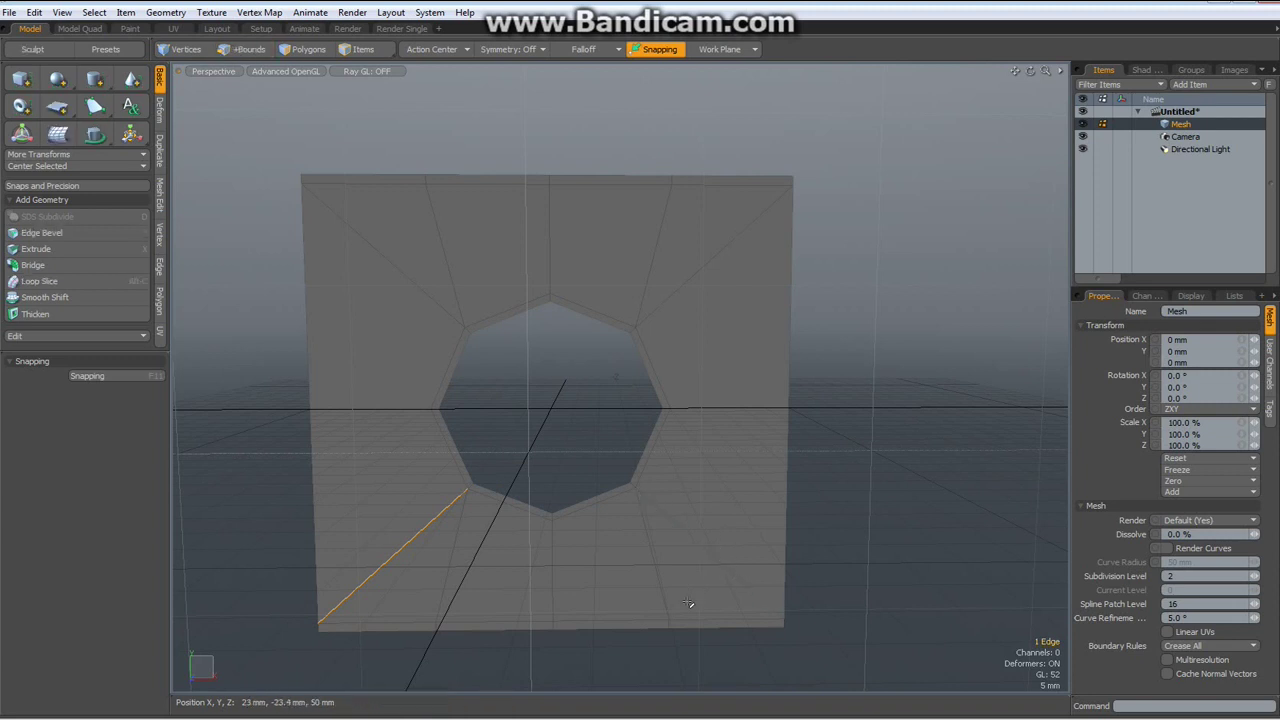
pyautogui.keyDown('shift'); pyautogui.click(716, 558); pyautogui.keyUp('shift')
pyautogui.keyDown('shift'); pyautogui.click(697, 268); pyautogui.keyUp('shift')
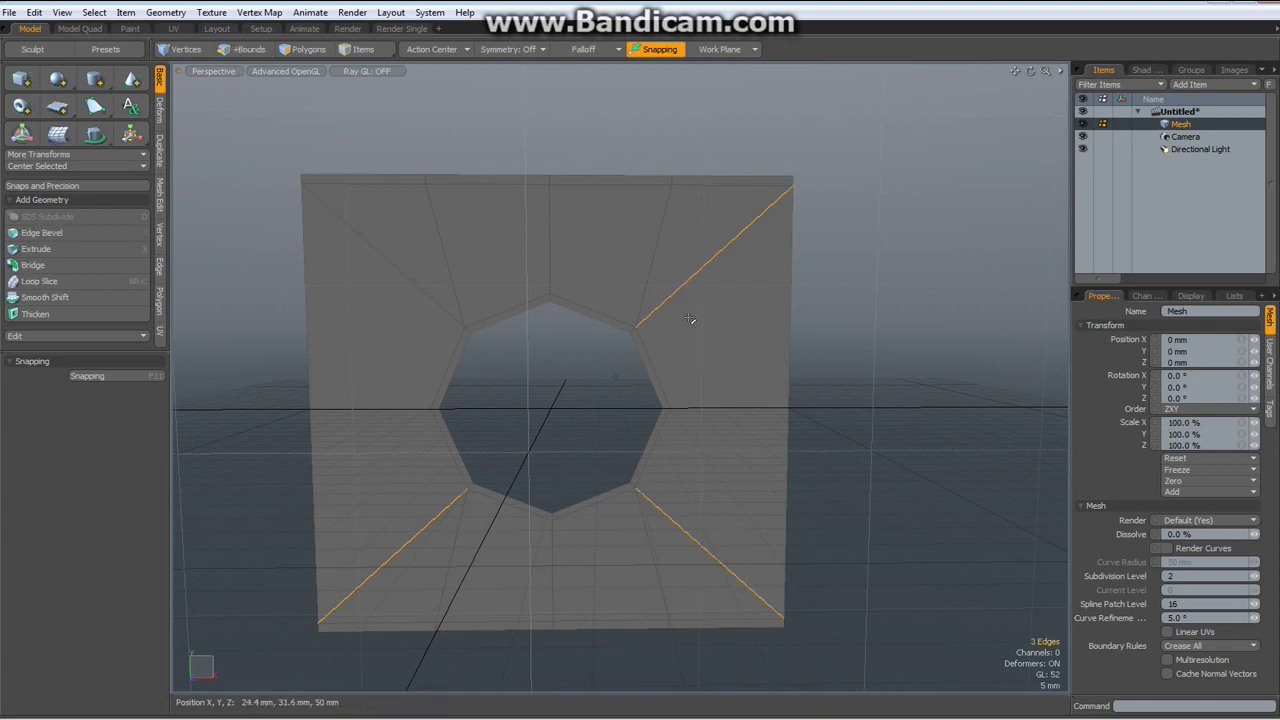
pyautogui.keyDown('shift'); pyautogui.click(366, 242); pyautogui.keyUp('shift')
pyautogui.press('BackSpace')
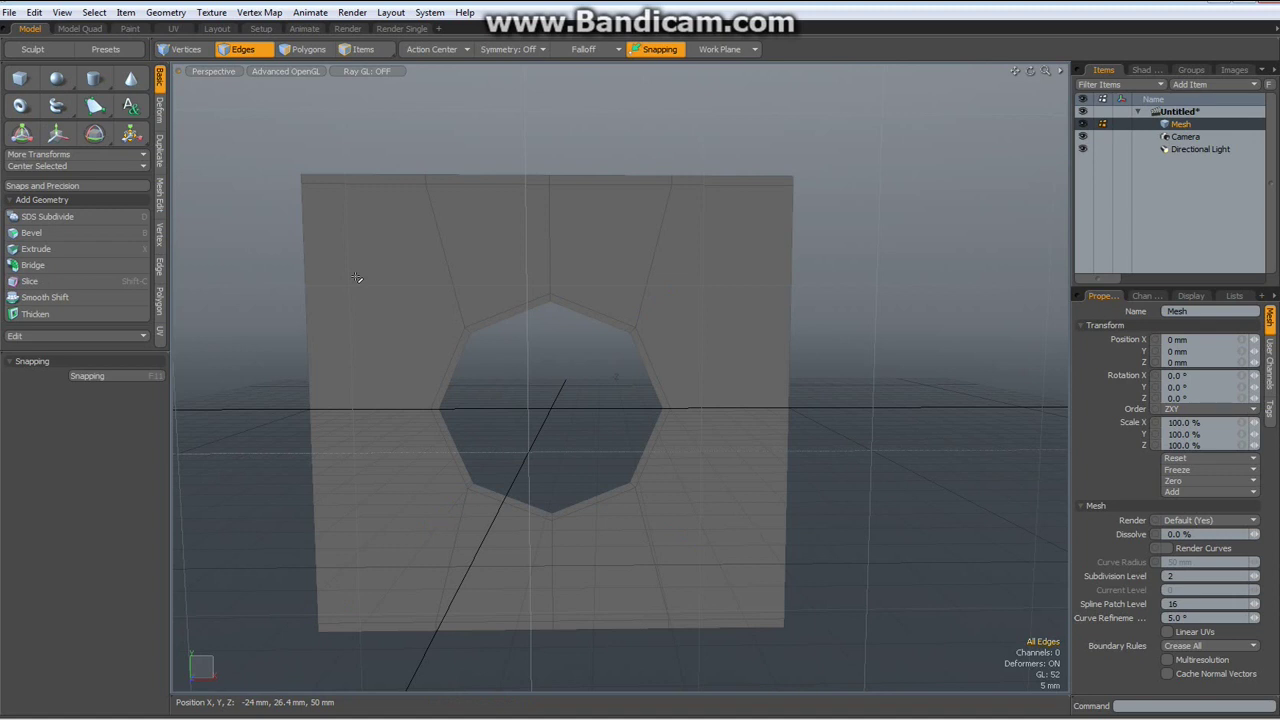
# Step: In the front view, clone the panel along X with 9 clones at an X offset of 100 mm
pyautogui.press('KP_1')
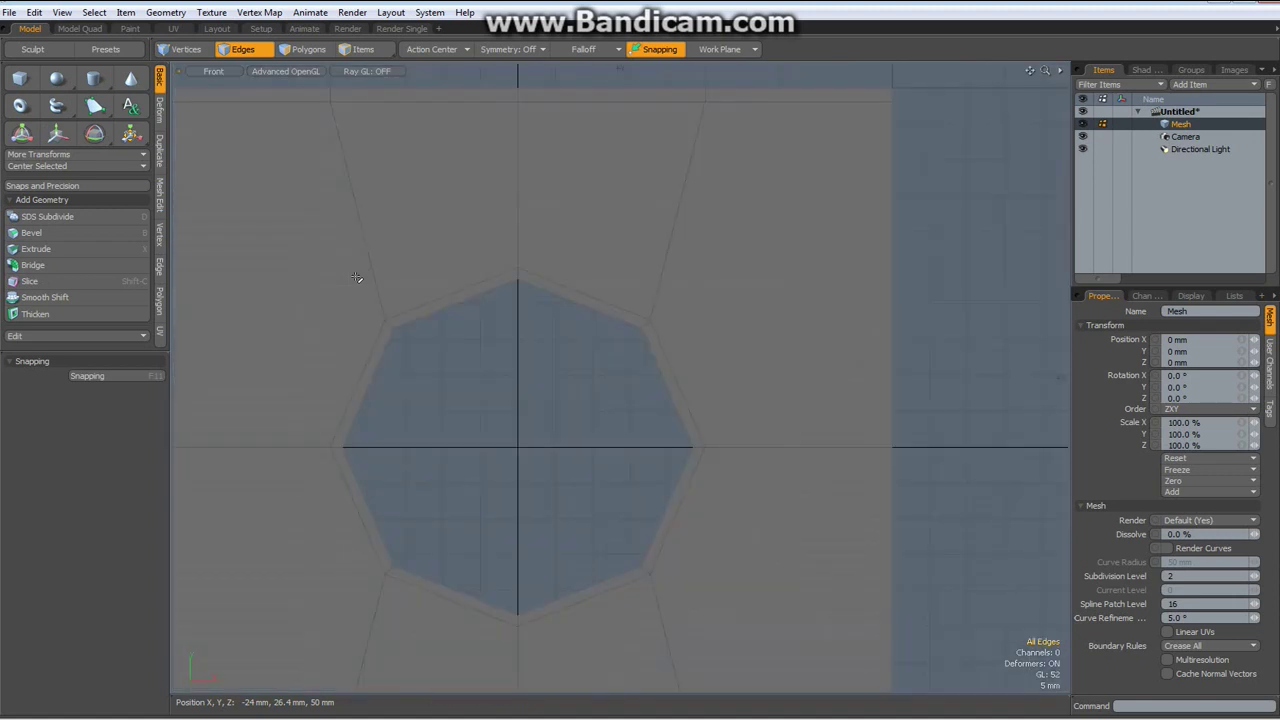
pyautogui.press('a')
pyautogui.scroll(-2, 594, 391)
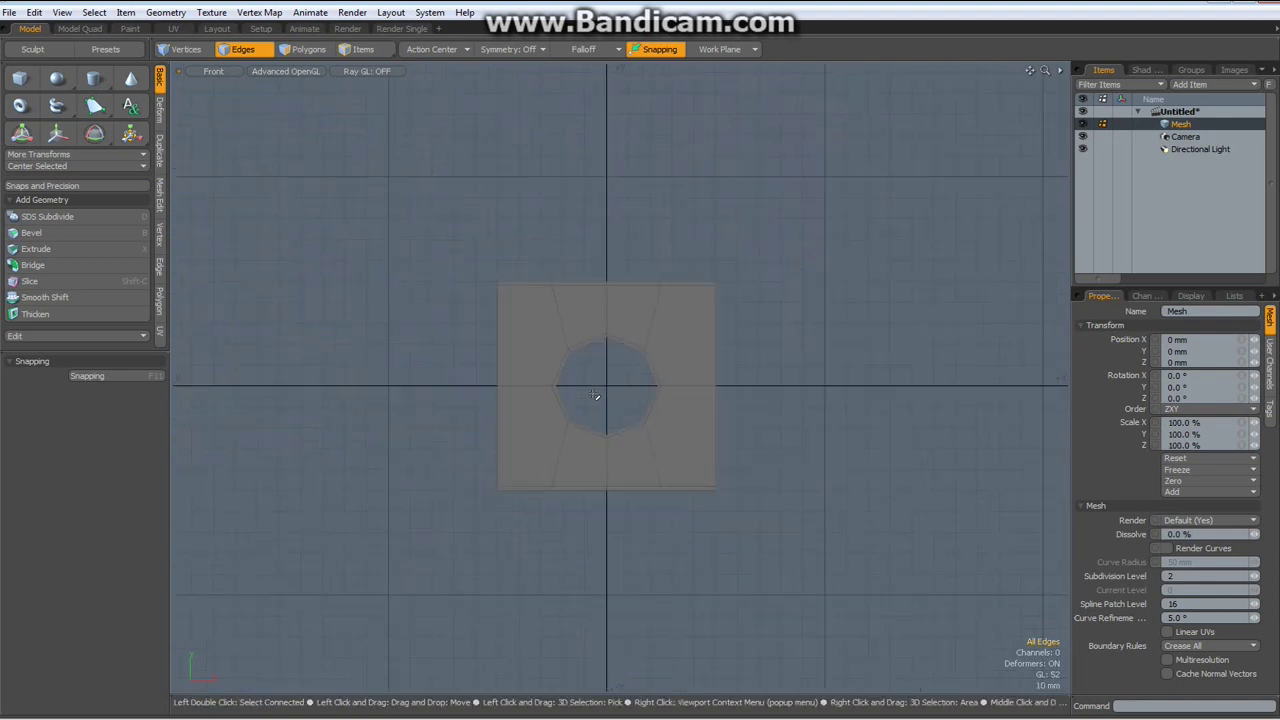
pyautogui.keyDown('alt'); pyautogui.moveTo(609, 394); pyautogui.dragTo(301, 408); pyautogui.keyUp('alt')
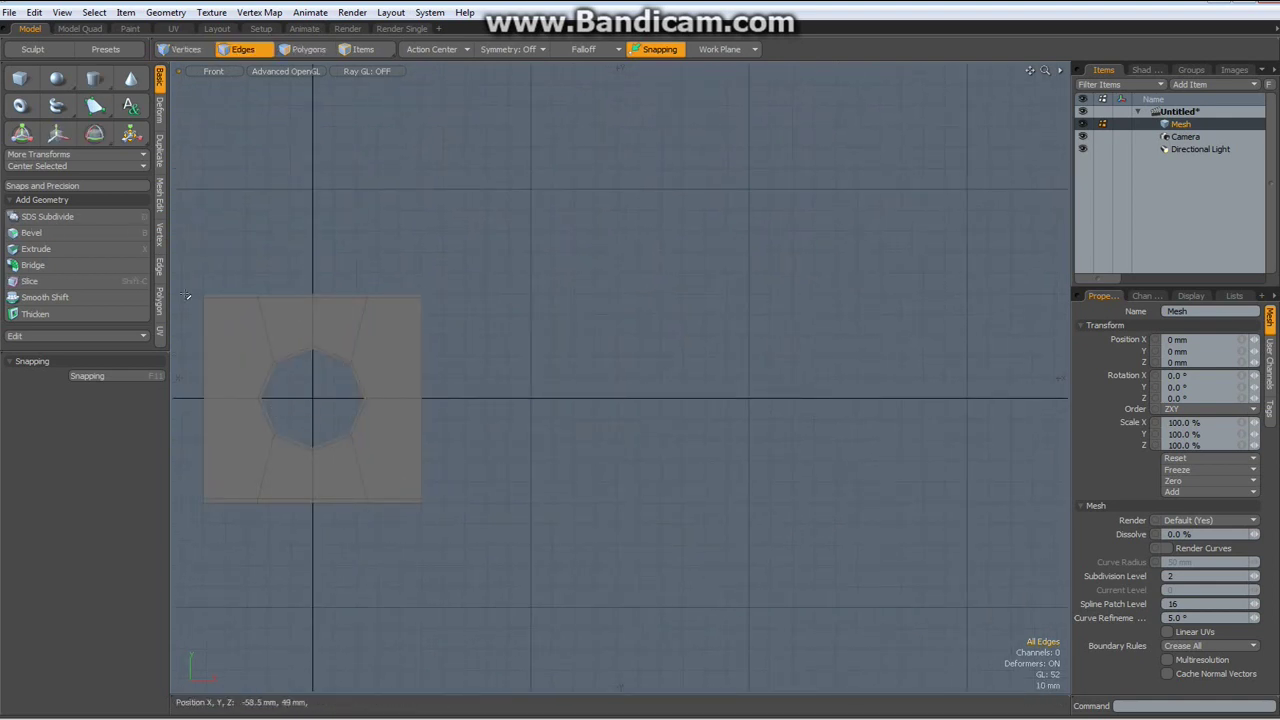
pyautogui.click(160, 148)
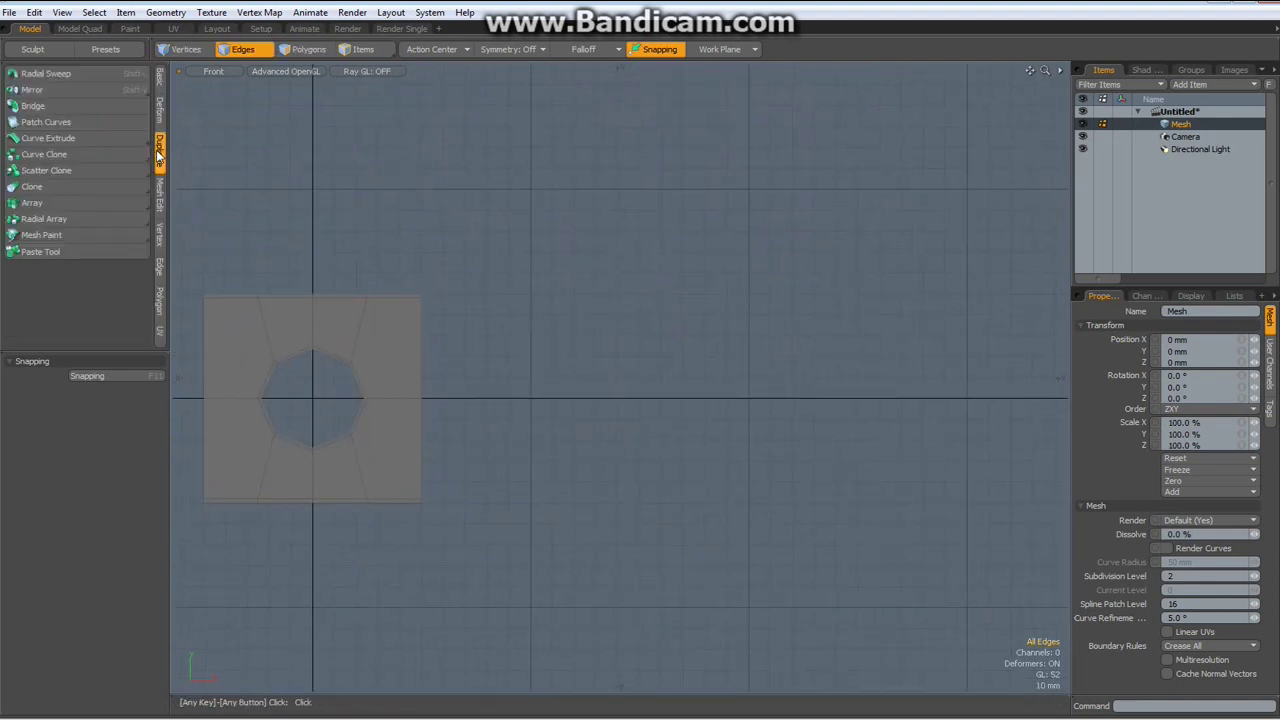
pyautogui.click(28, 189)
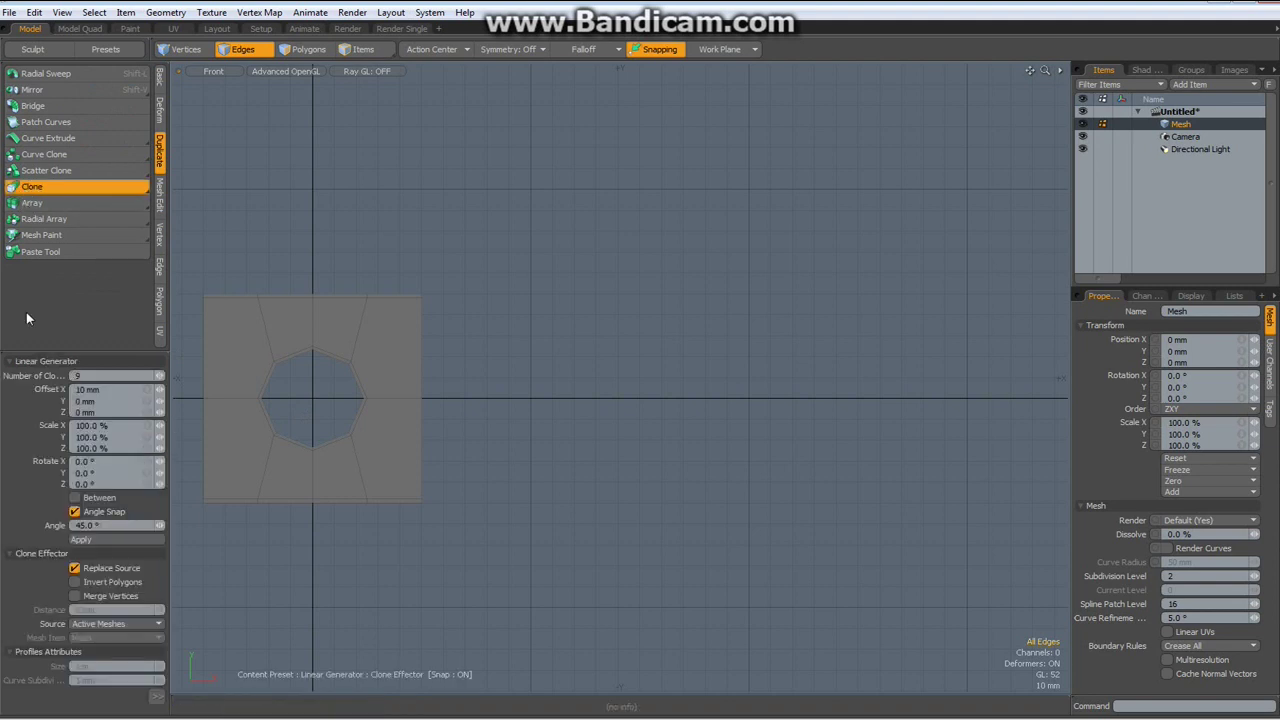
pyautogui.click(314, 518)
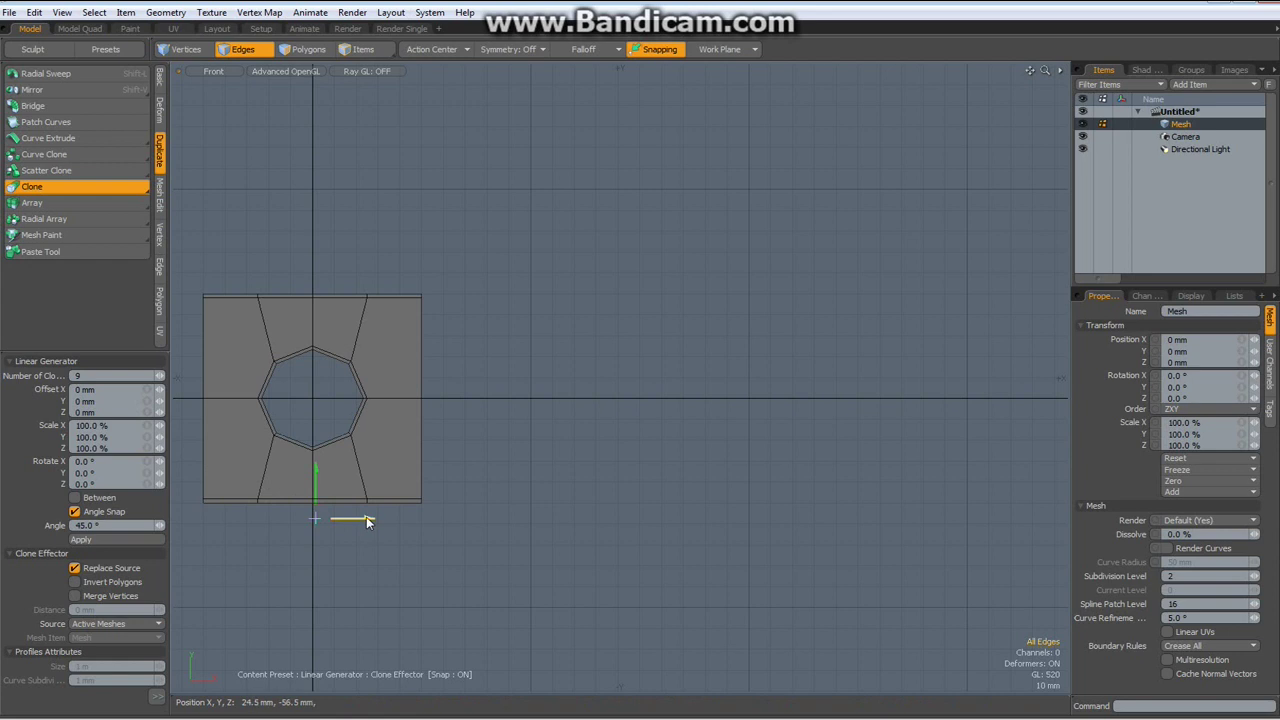
pyautogui.moveTo(360, 518); pyautogui.dragTo(596, 518)
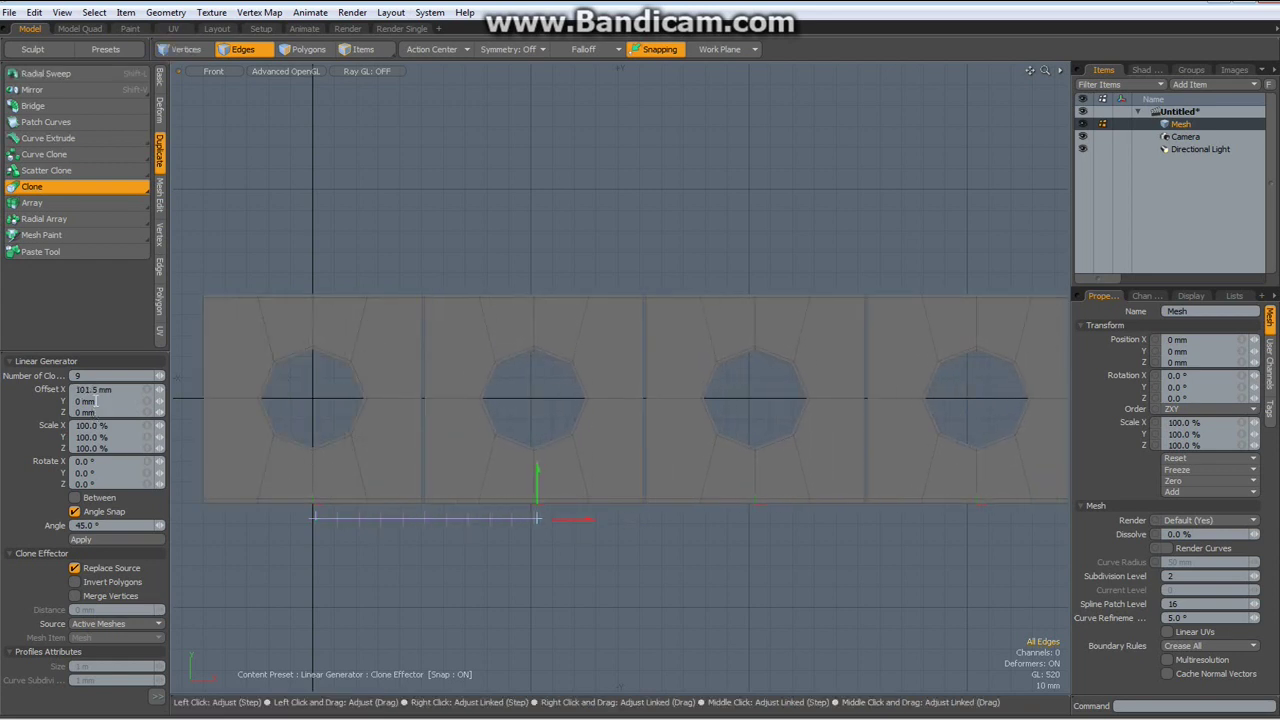
pyautogui.click(121, 392)
pyautogui.write('1')
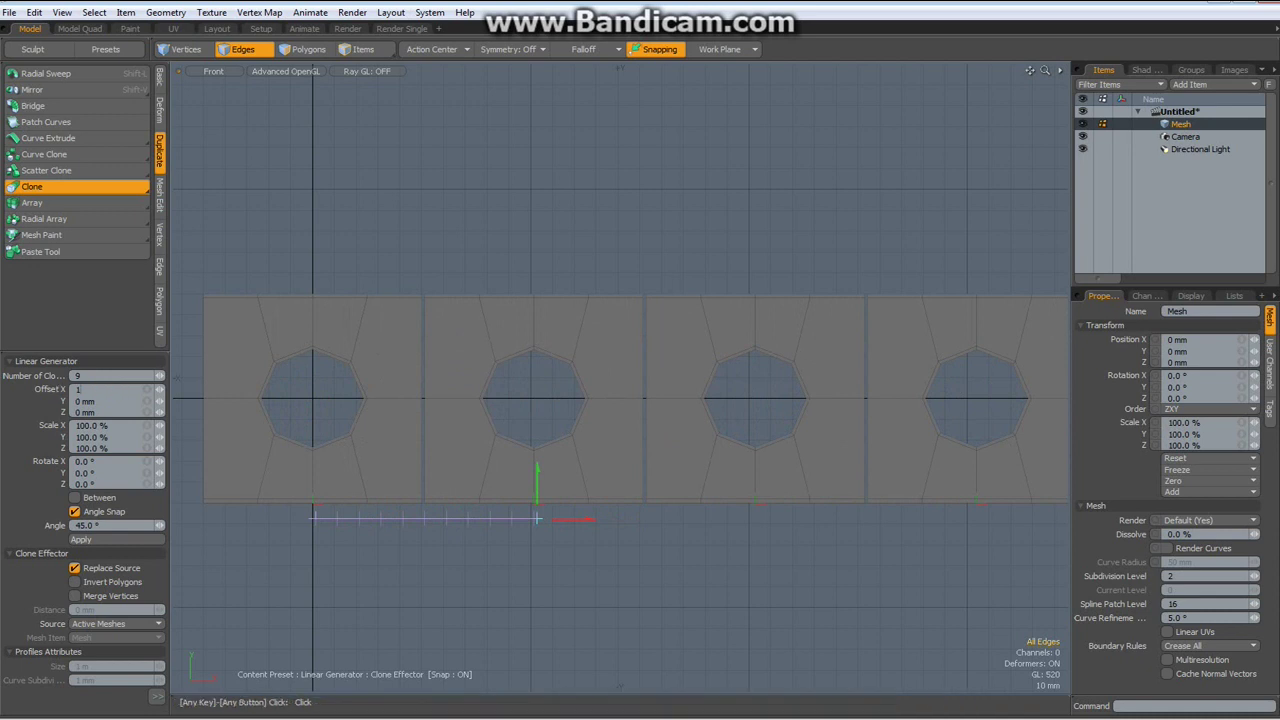
pyautogui.write('00')
pyautogui.press('Return')
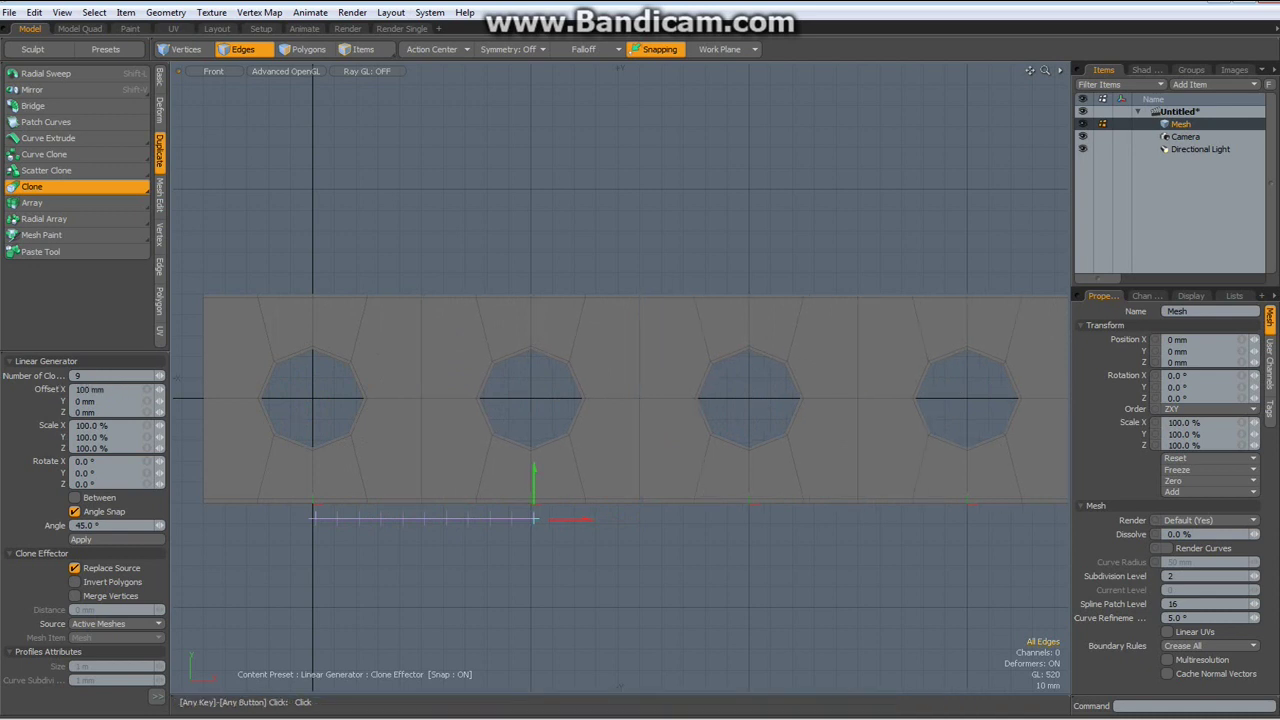
# Step: Finish the cloning and merge the coincident vertices between the ten panels
pyautogui.press('space')
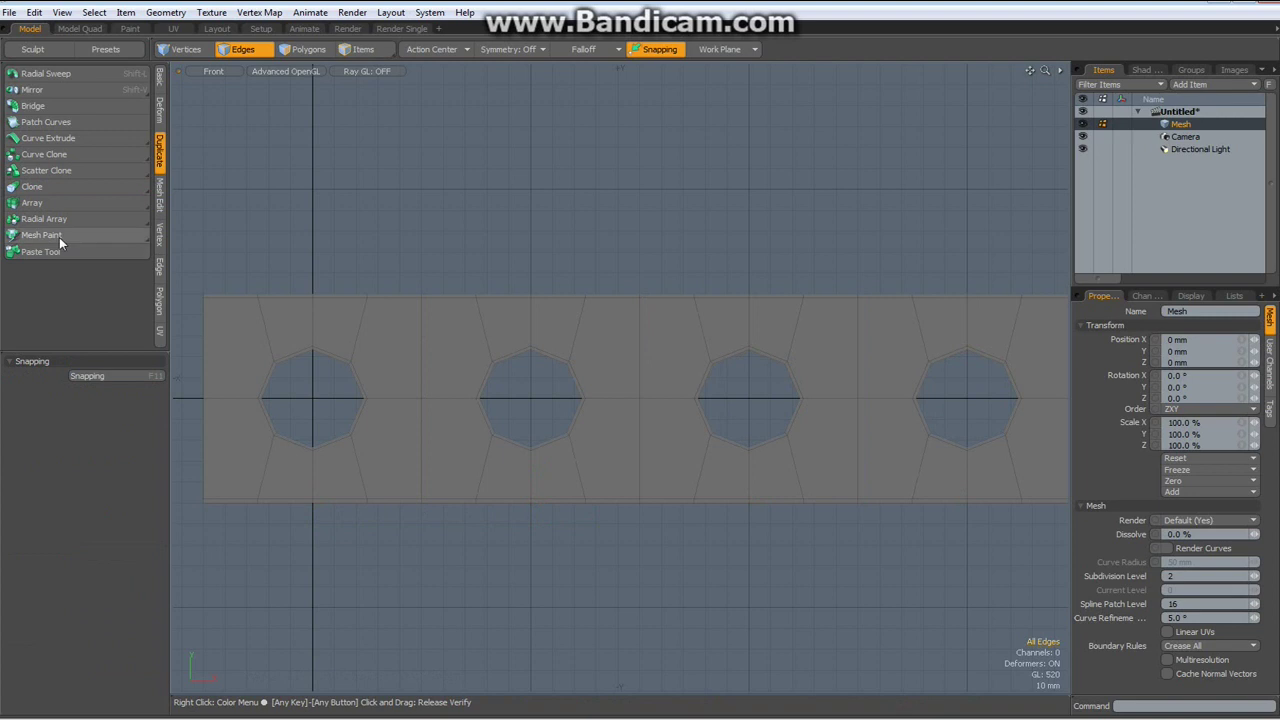
pyautogui.click(160, 238)
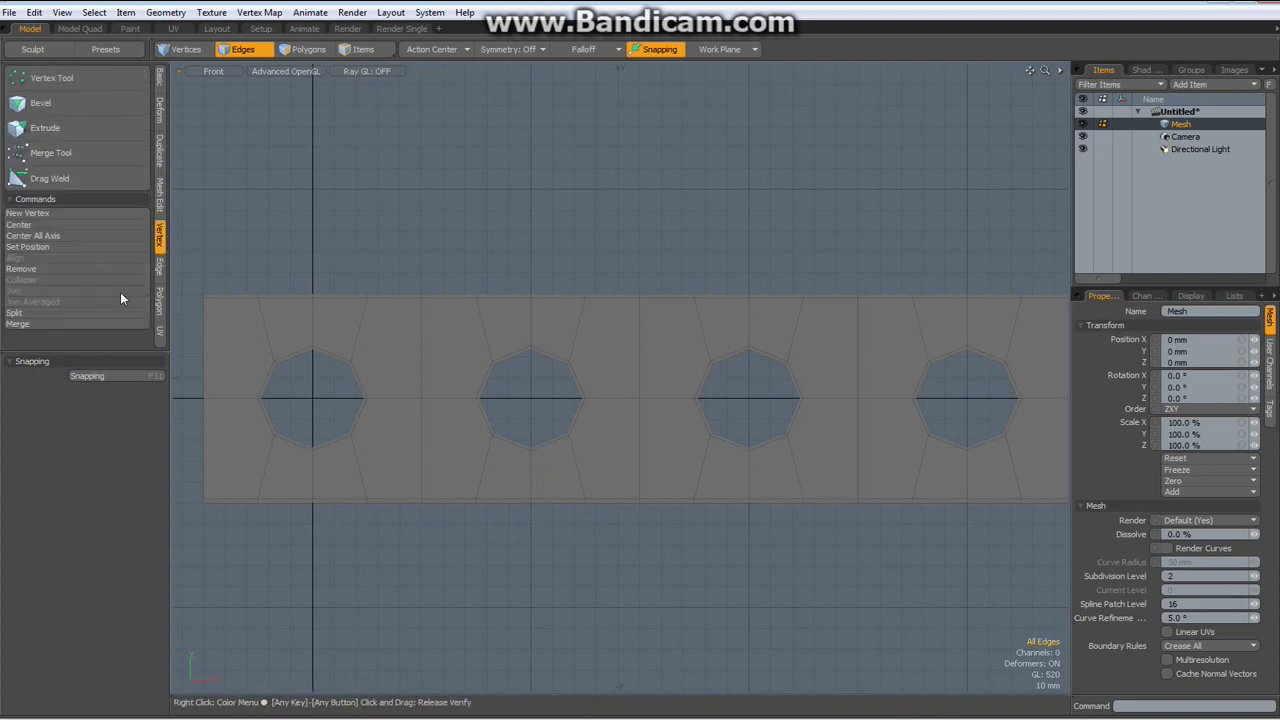
pyautogui.click(18, 324)
pyautogui.press('Return')
pyautogui.press('Return')
# Step: Place a Bend at the strip's upper-left end with a 1 m spine along X and its centre at X -50 mm, Y 50 mm
pyautogui.scroll(-4, 311, 399)
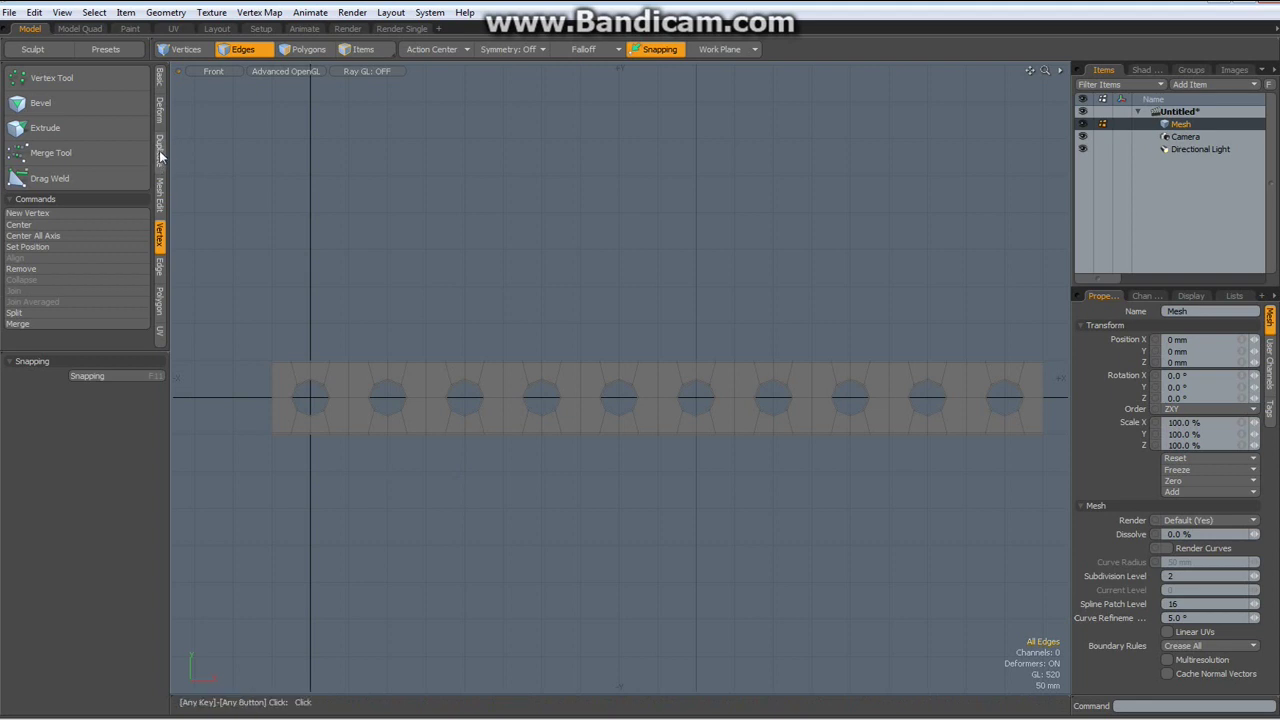
pyautogui.click(160, 108)
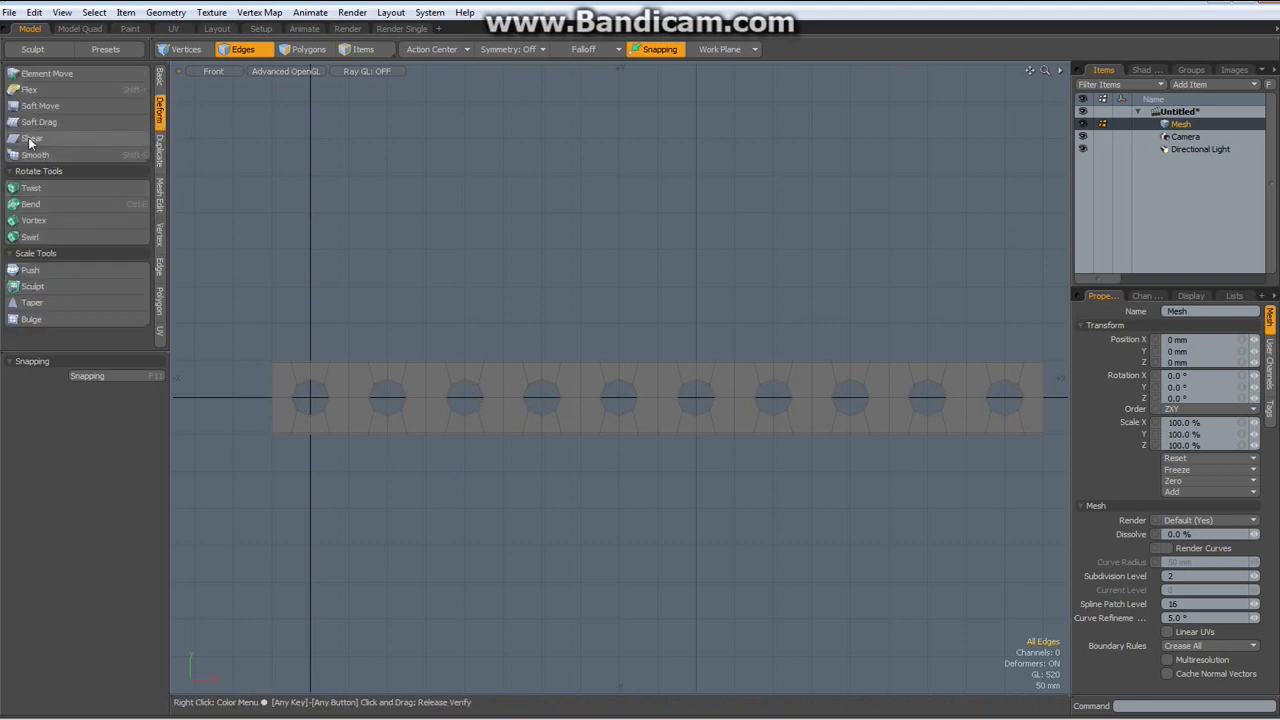
pyautogui.click(31, 204)
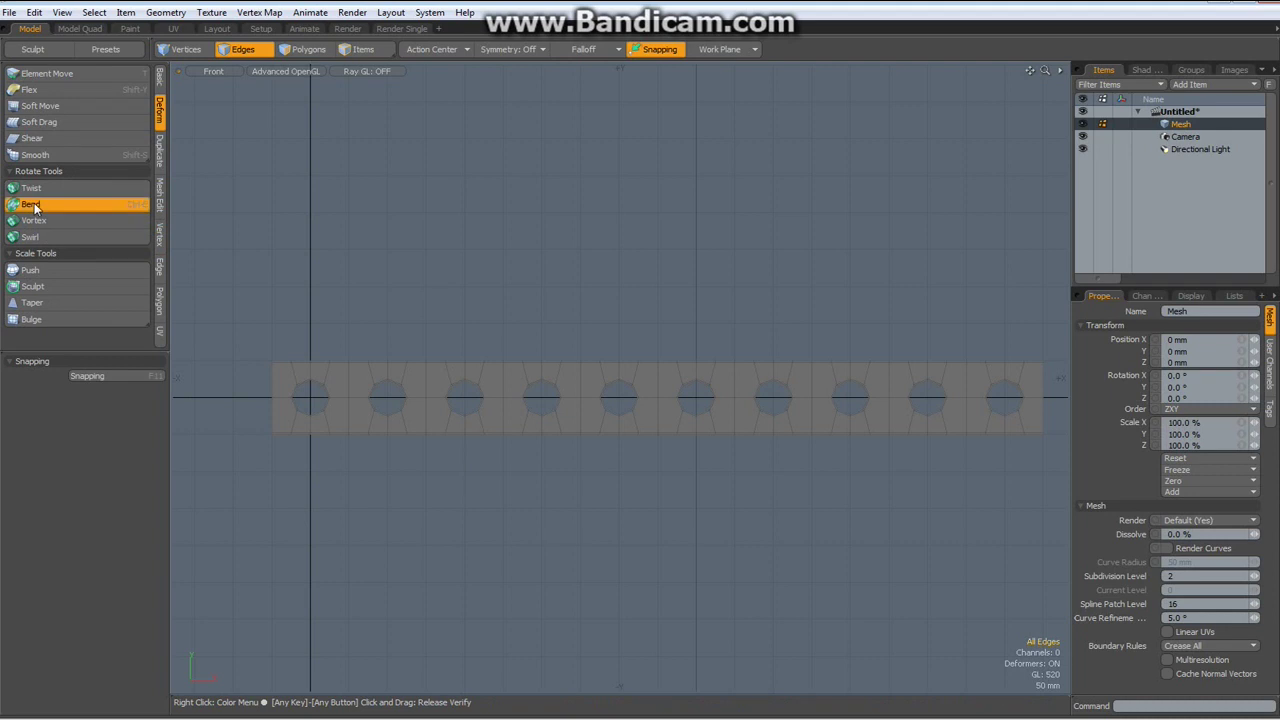
pyautogui.click(272, 356)
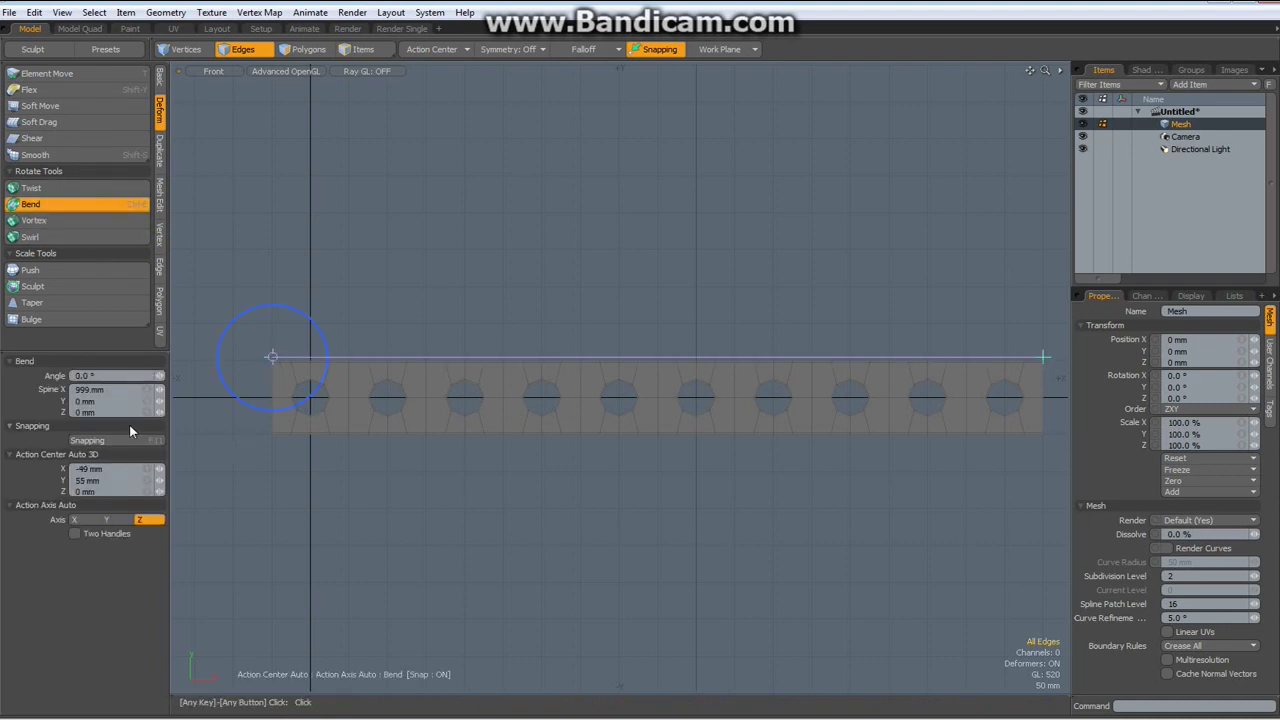
pyautogui.click(100, 390)
pyautogui.write('1')
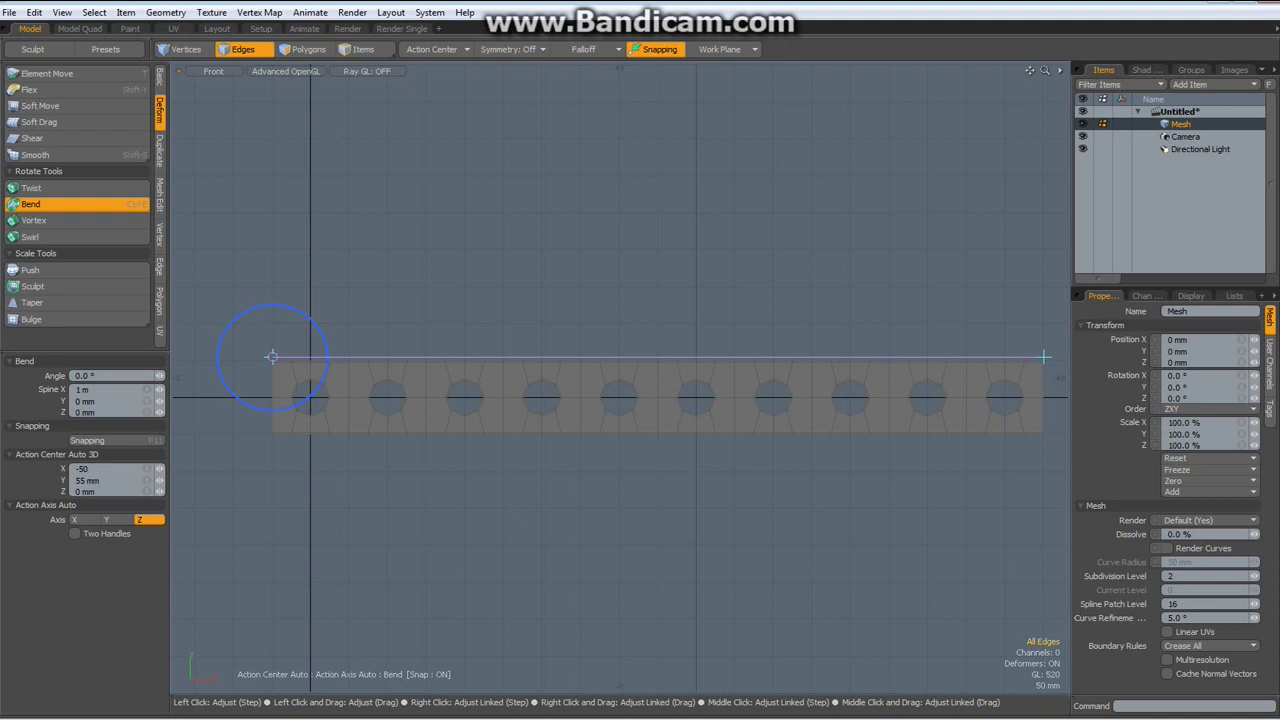
pyautogui.write('-50')
pyautogui.press('Tab')
pyautogui.write('50')
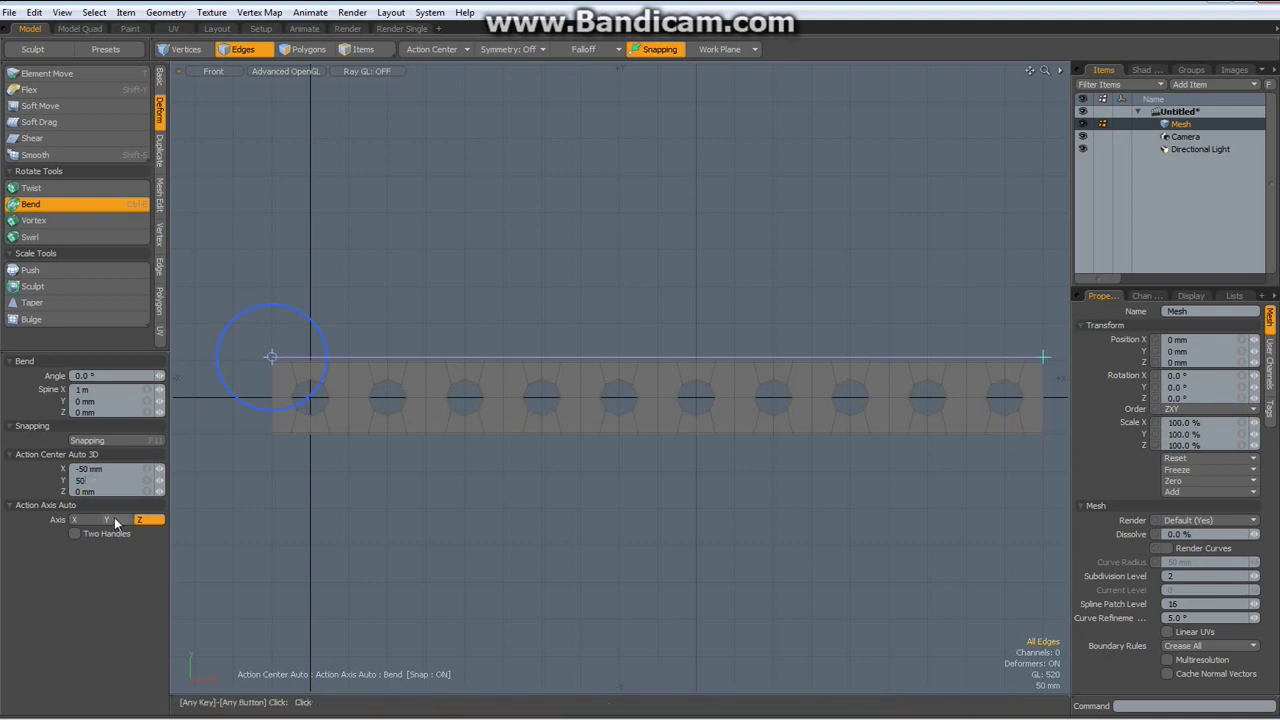
# Step: Bend the strip by -360° about the Y axis to form a closed ring
pyautogui.click(114, 520)
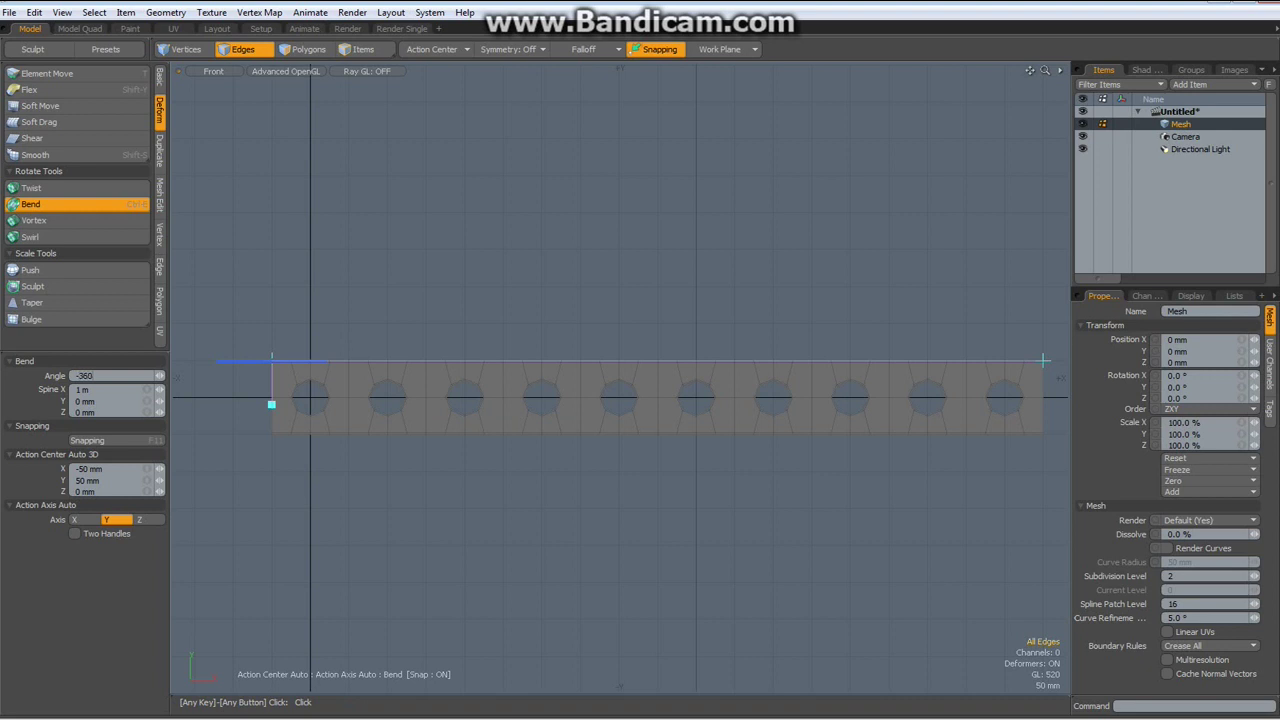
pyautogui.write('-360')
pyautogui.press('Return')
pyautogui.press('space')
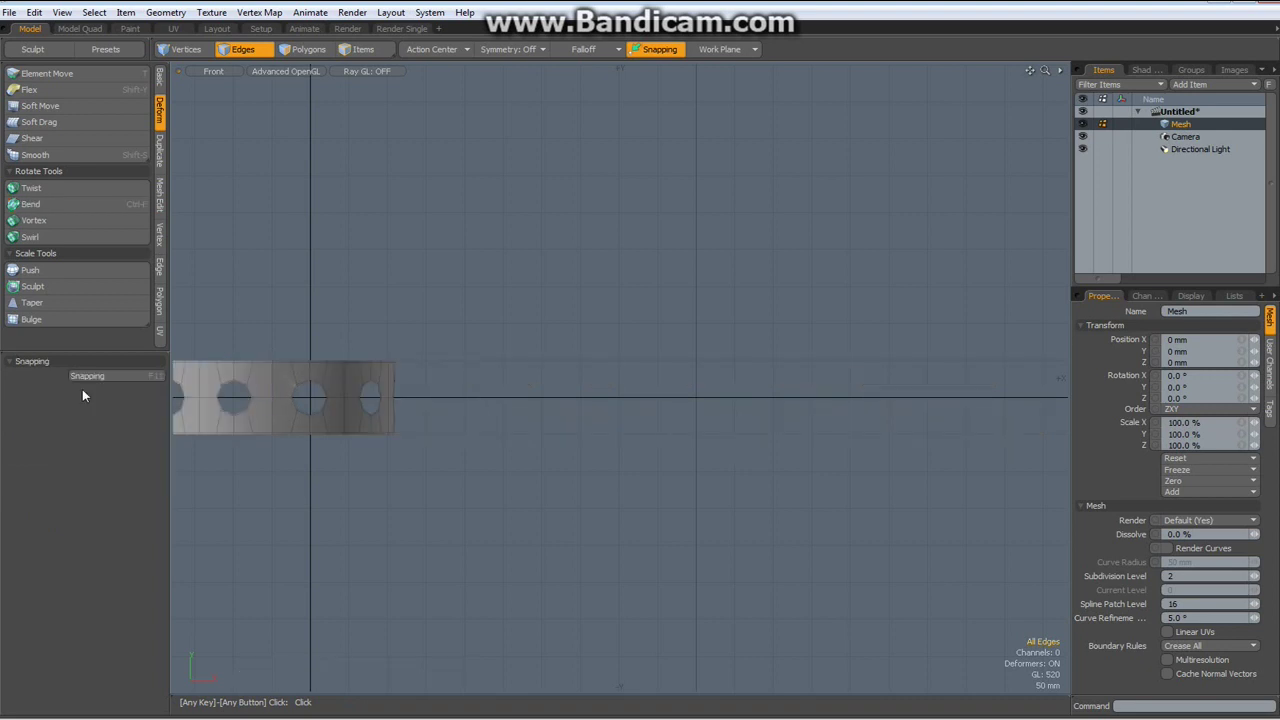
# Step: Merge the overlapping vertices where the two ends of the ring meet
pyautogui.click(158, 234)
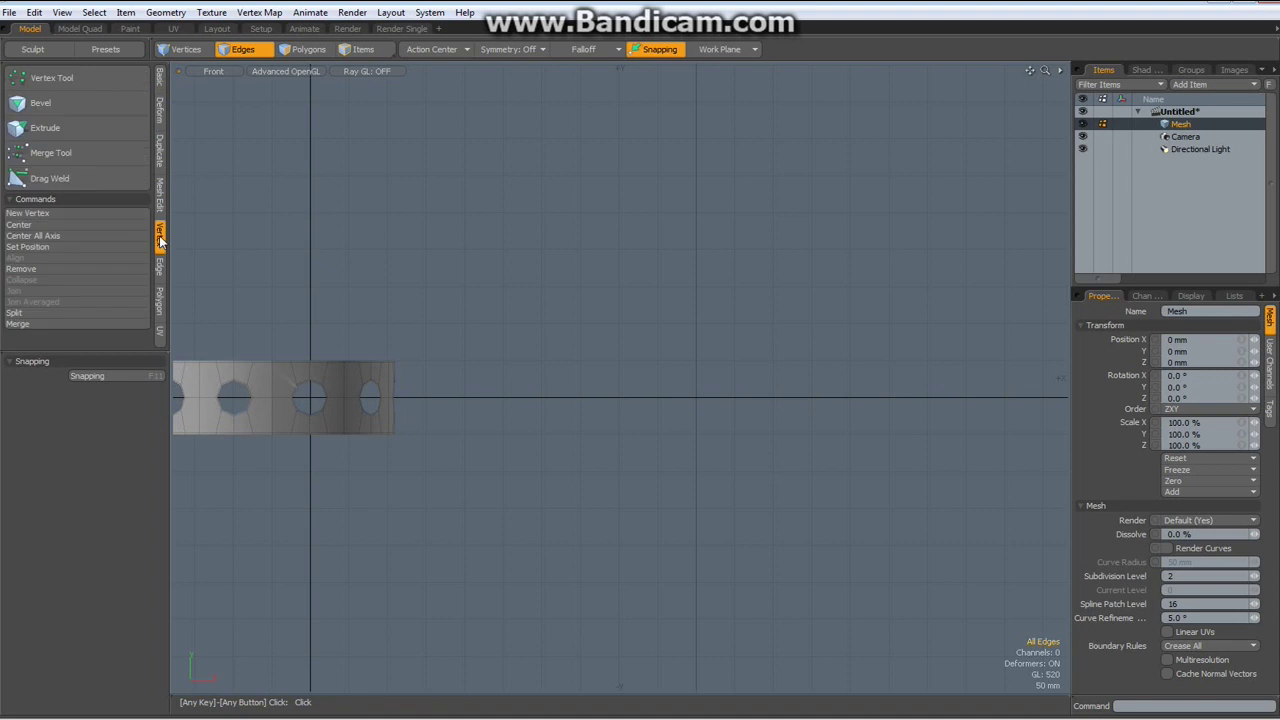
pyautogui.click(49, 324)
pyautogui.press('Return')
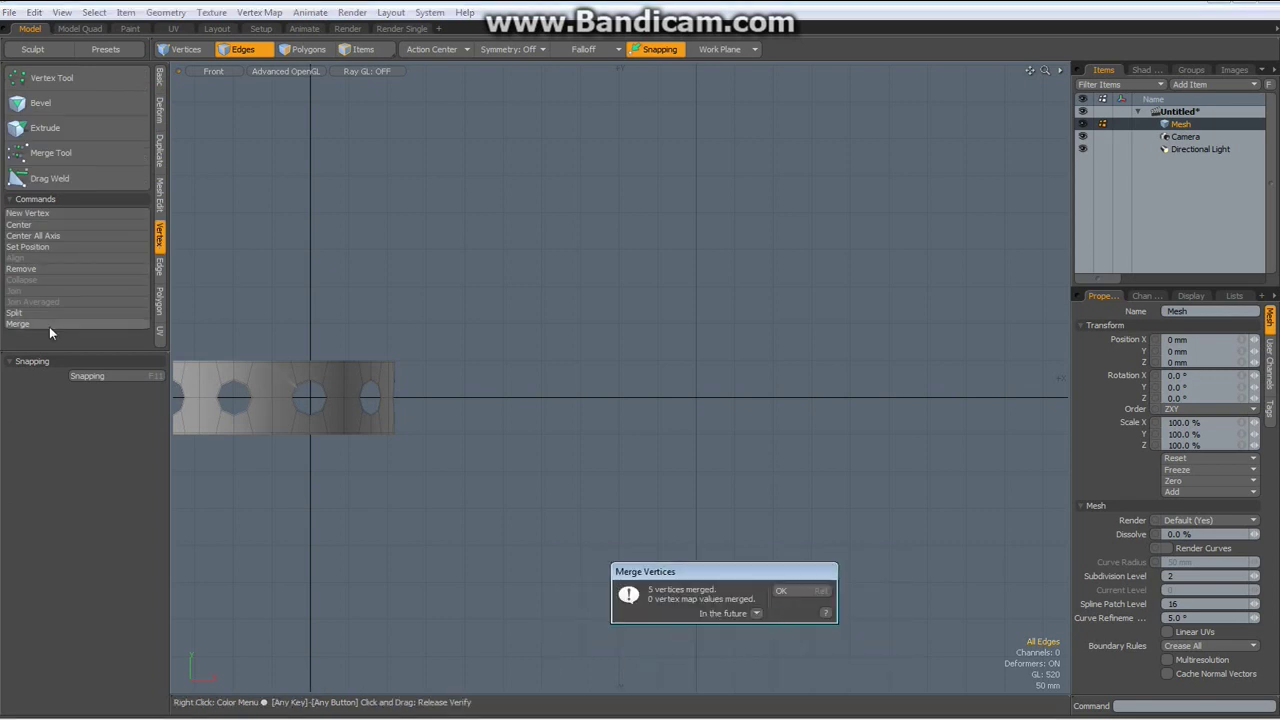
pyautogui.press('Return')
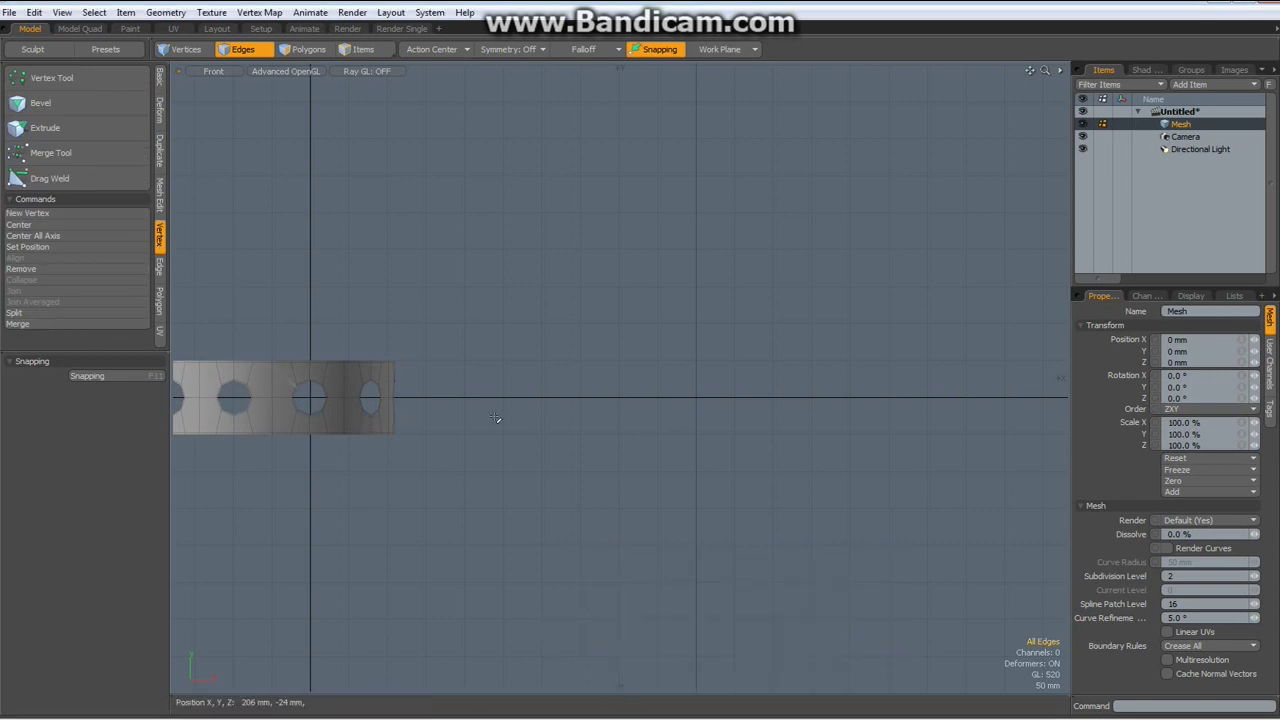
# Step: Center the whole ring on the world origin
pyautogui.press('a')
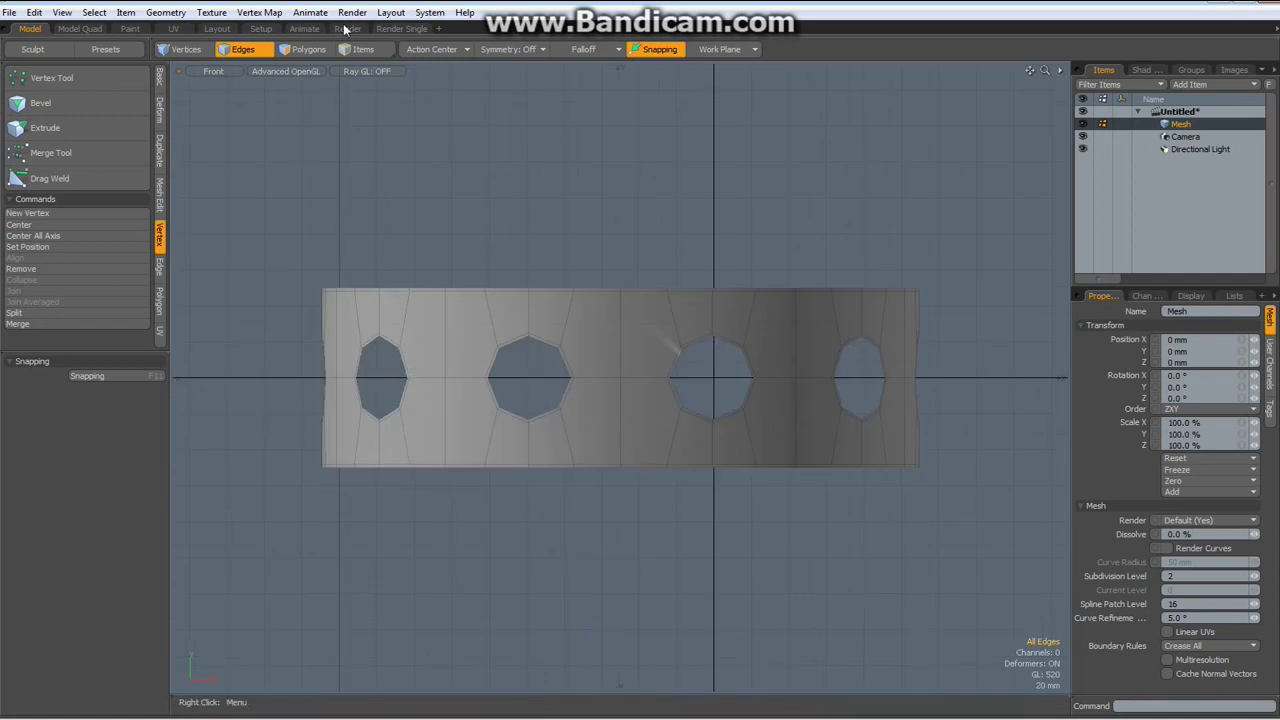
pyautogui.click(160, 78)
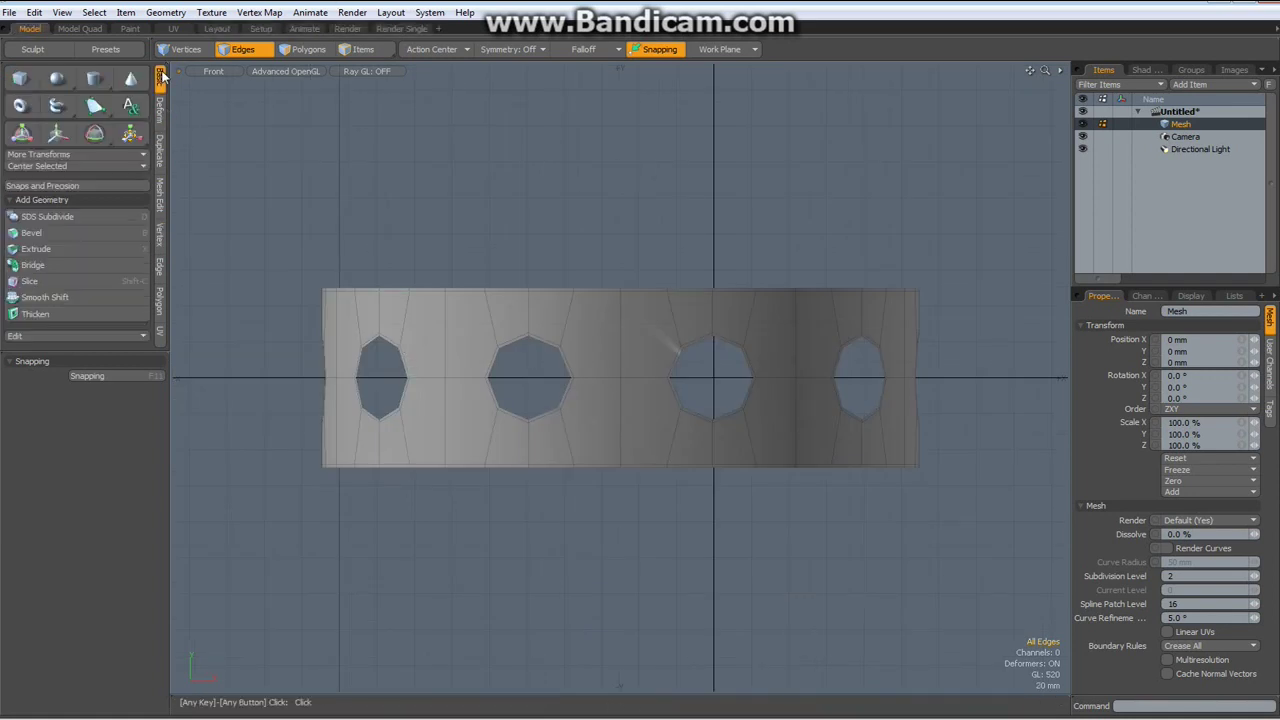
pyautogui.click(57, 166)
pyautogui.click(55, 167)
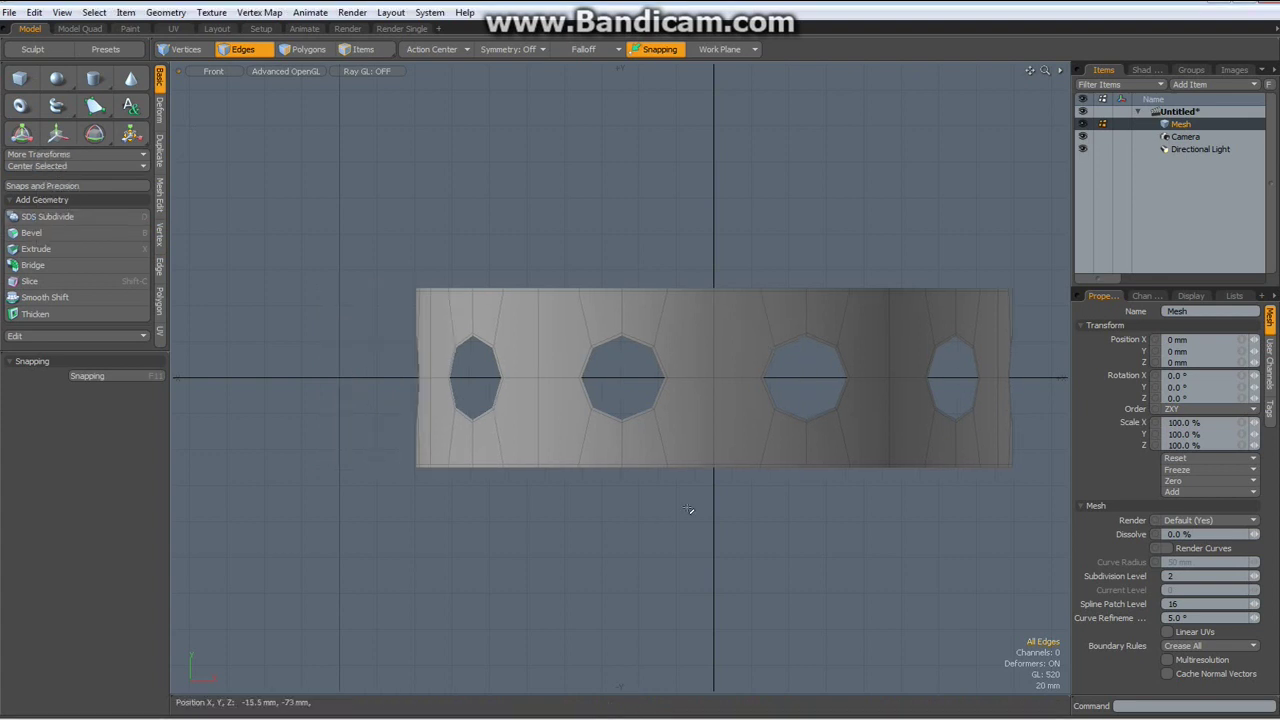
pyautogui.press('a')
# Step: Preview the ring with subdivision smoothing from several angles in perspective, then switch the smoothing off
pyautogui.hotkey('ctrl', 'space')
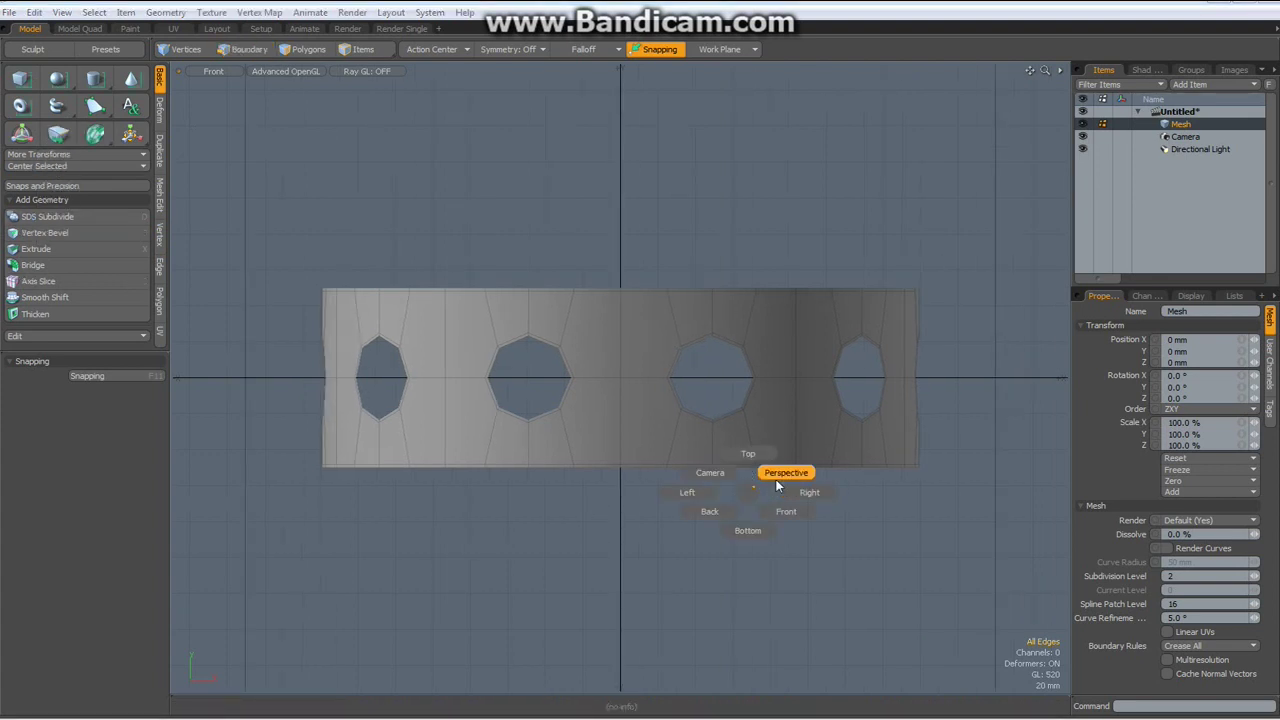
pyautogui.click(783, 472)
pyautogui.keyDown('alt'); pyautogui.moveTo(720, 459); pyautogui.dragTo(663, 466); pyautogui.keyUp('alt')
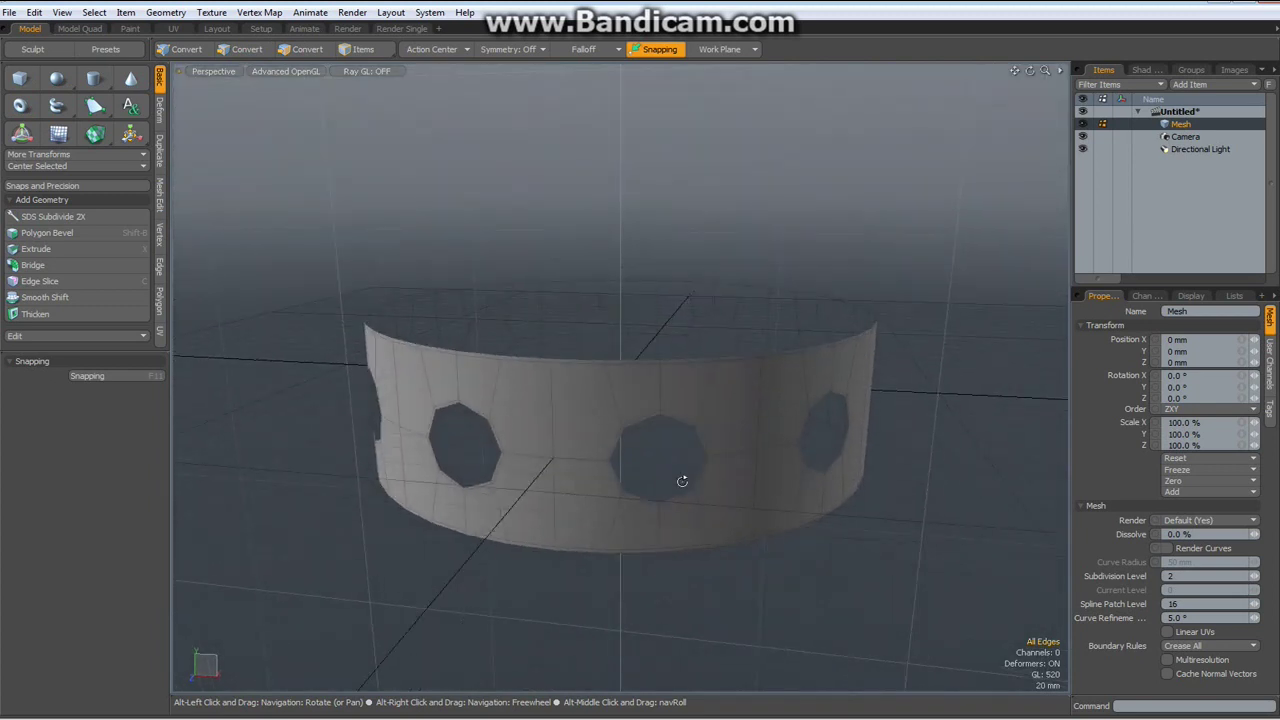
pyautogui.press('2')
pyautogui.press('Tab')
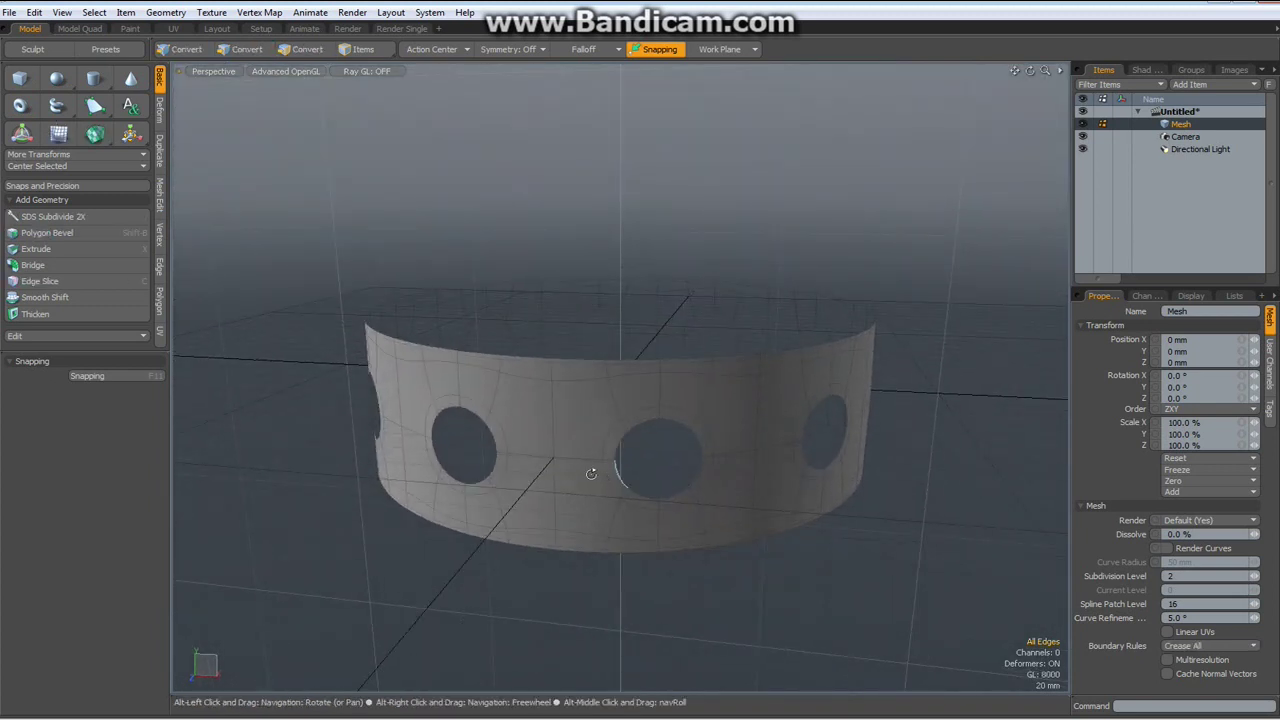
pyautogui.keyDown('alt'); pyautogui.moveTo(586, 471); pyautogui.dragTo(697, 445); pyautogui.keyUp('alt')
pyautogui.keyDown('alt'); pyautogui.moveTo(774, 457); pyautogui.dragTo(657, 486); pyautogui.keyUp('alt')
pyautogui.press('2')
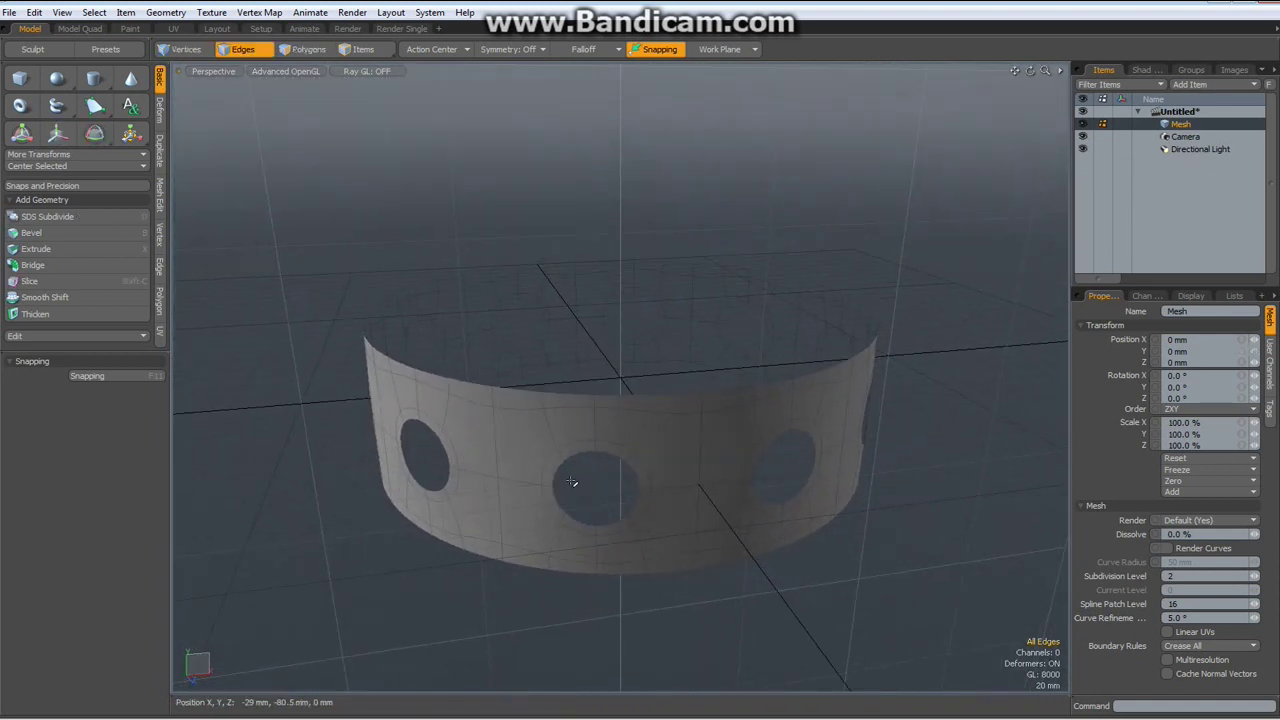
pyautogui.press('Tab')
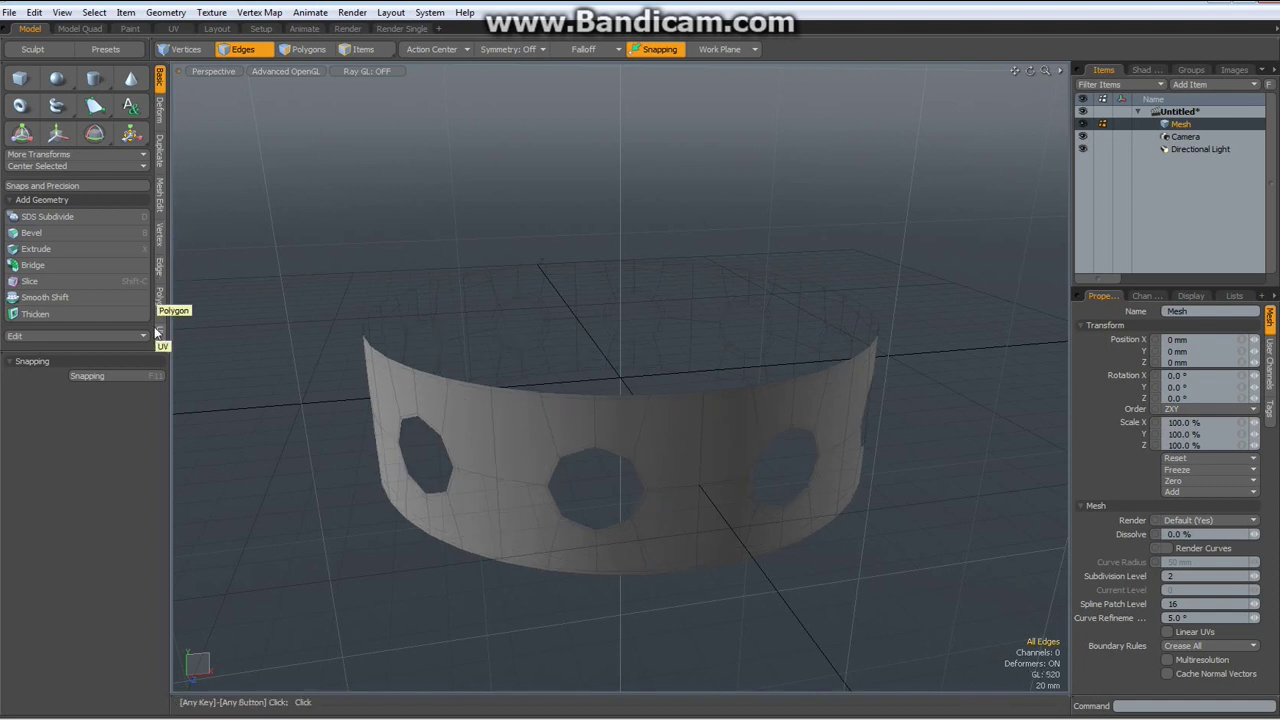
# Step: Thicken the ring's wall inward into a solid but fairly thin band
pyautogui.click(158, 302)
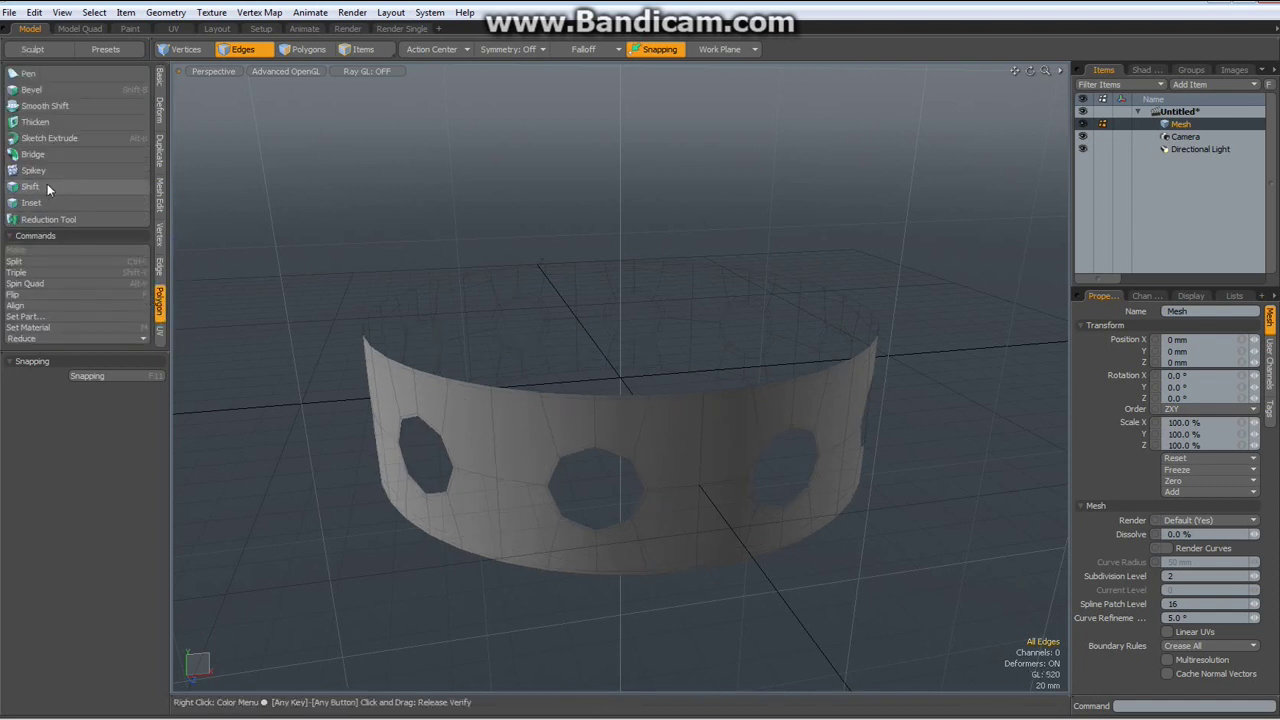
pyautogui.click(36, 122)
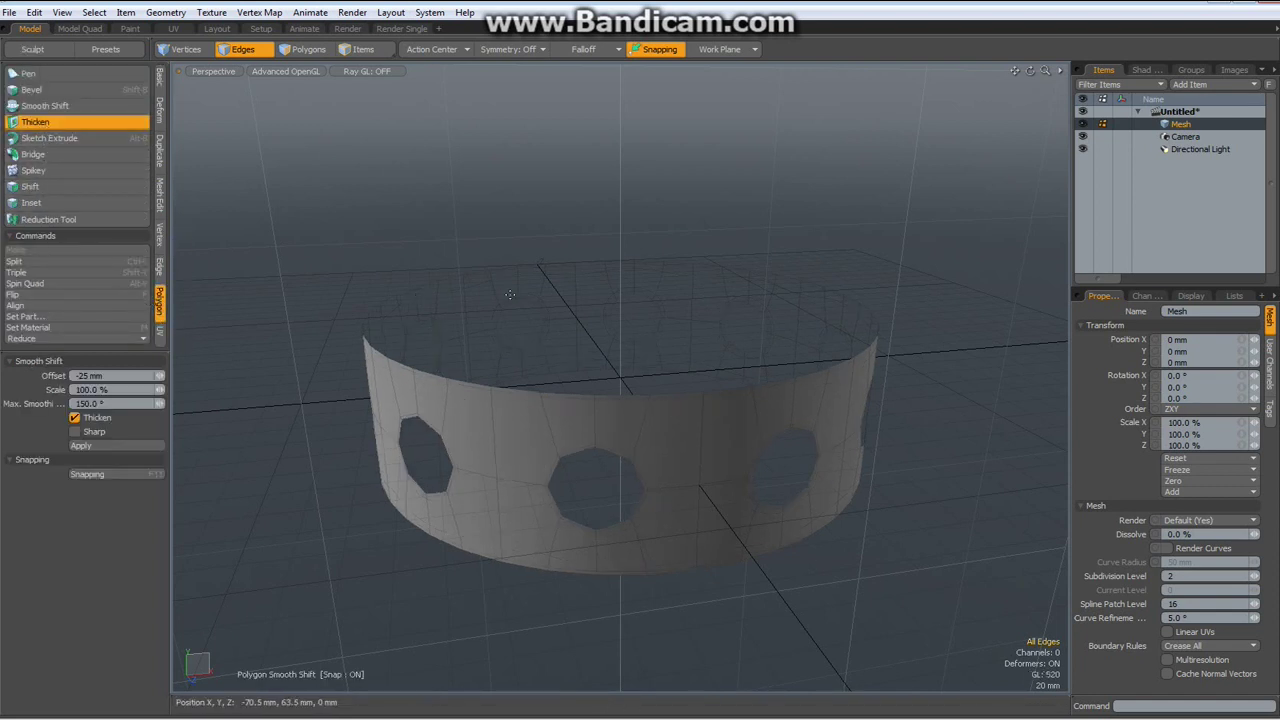
pyautogui.click(591, 362)
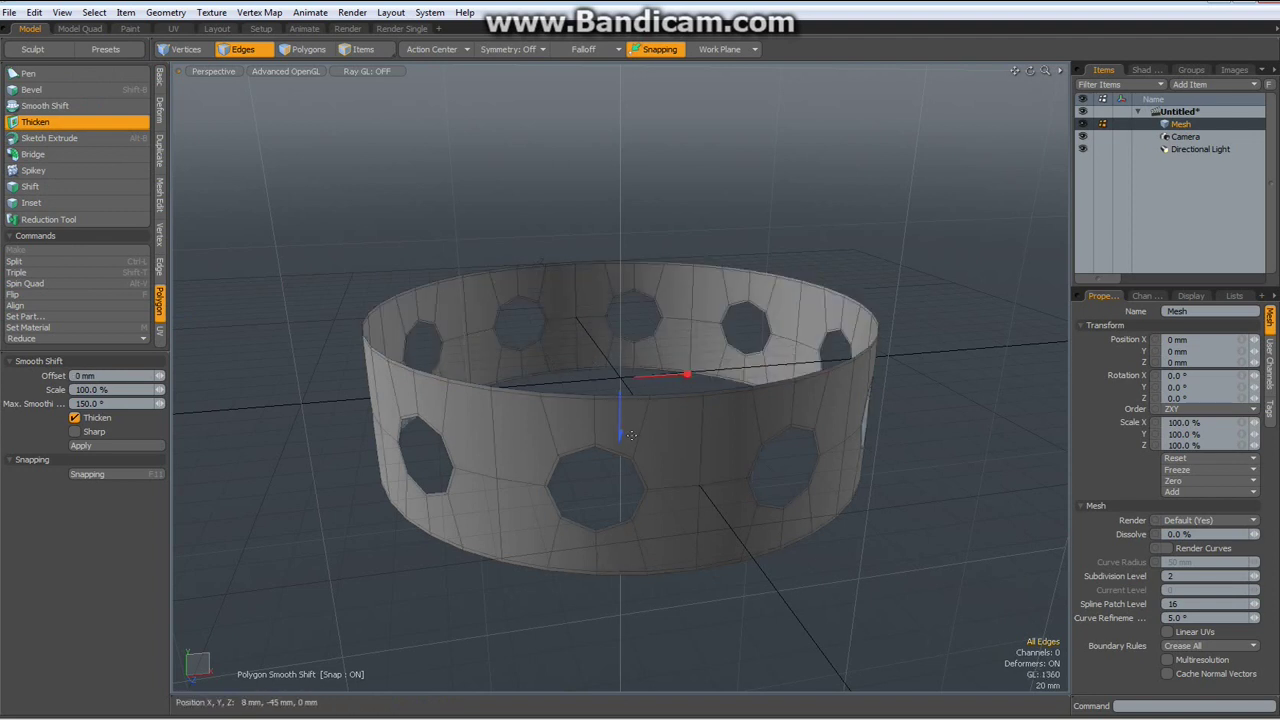
pyautogui.moveTo(621, 437); pyautogui.dragTo(621, 534)
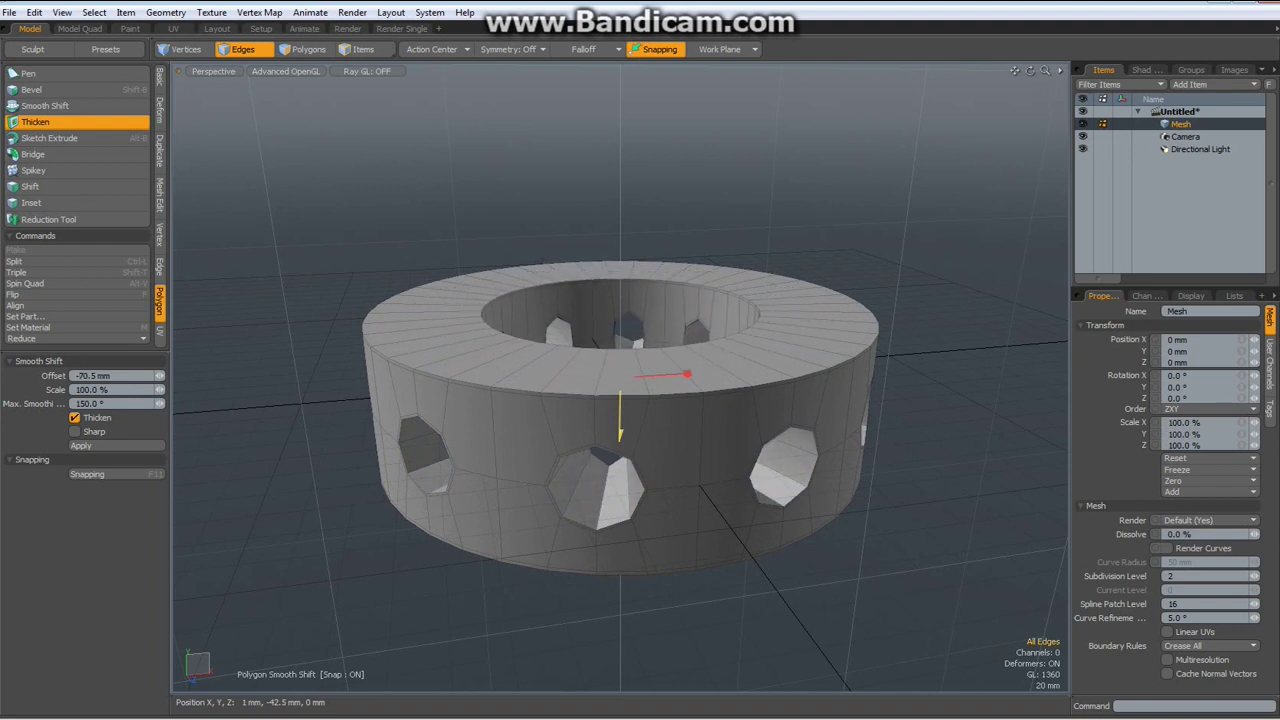
pyautogui.keyDown('alt'); pyautogui.moveTo(642, 304); pyautogui.dragTo(631, 349); pyautogui.keyUp('alt')
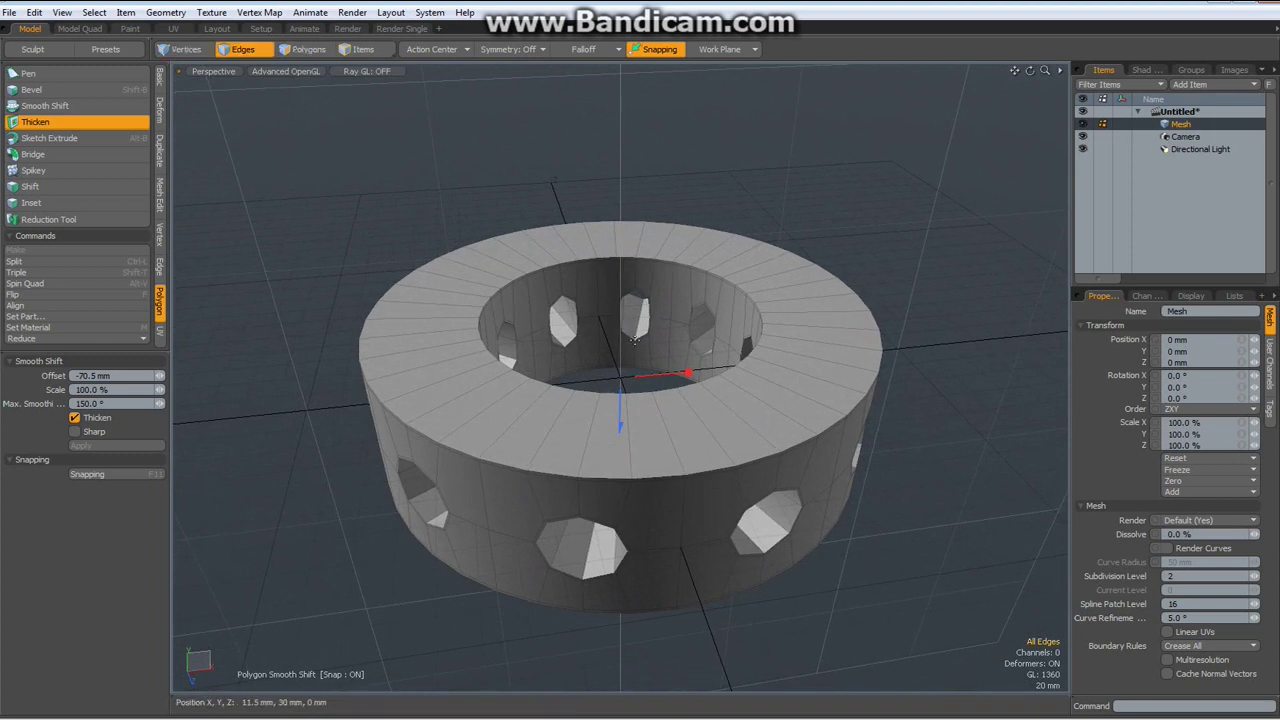
pyautogui.moveTo(620, 423); pyautogui.dragTo(618, 386)
pyautogui.press('space')
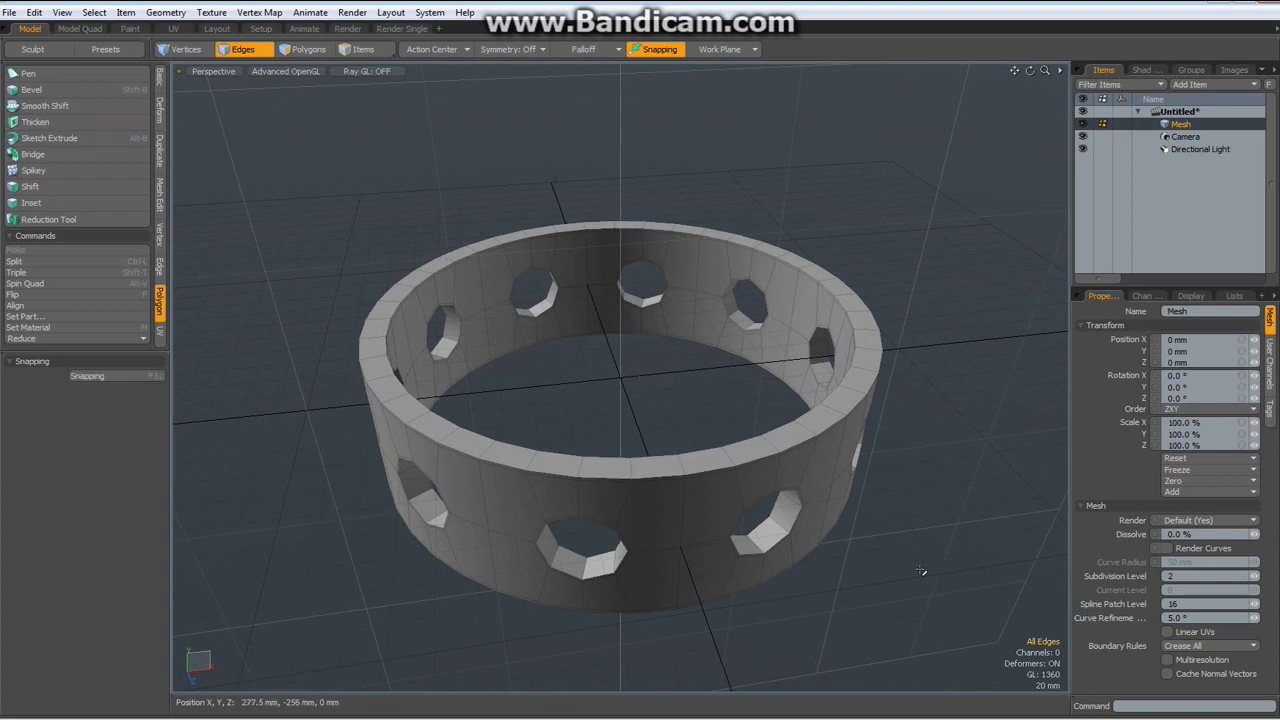
# Step: Using the right and top views, delete the whole ring except one full-thickness segment containing a single hole on the positive X side
pyautogui.keyDown('alt'); pyautogui.moveTo(921, 571); pyautogui.dragTo(903, 517); pyautogui.keyUp('alt')
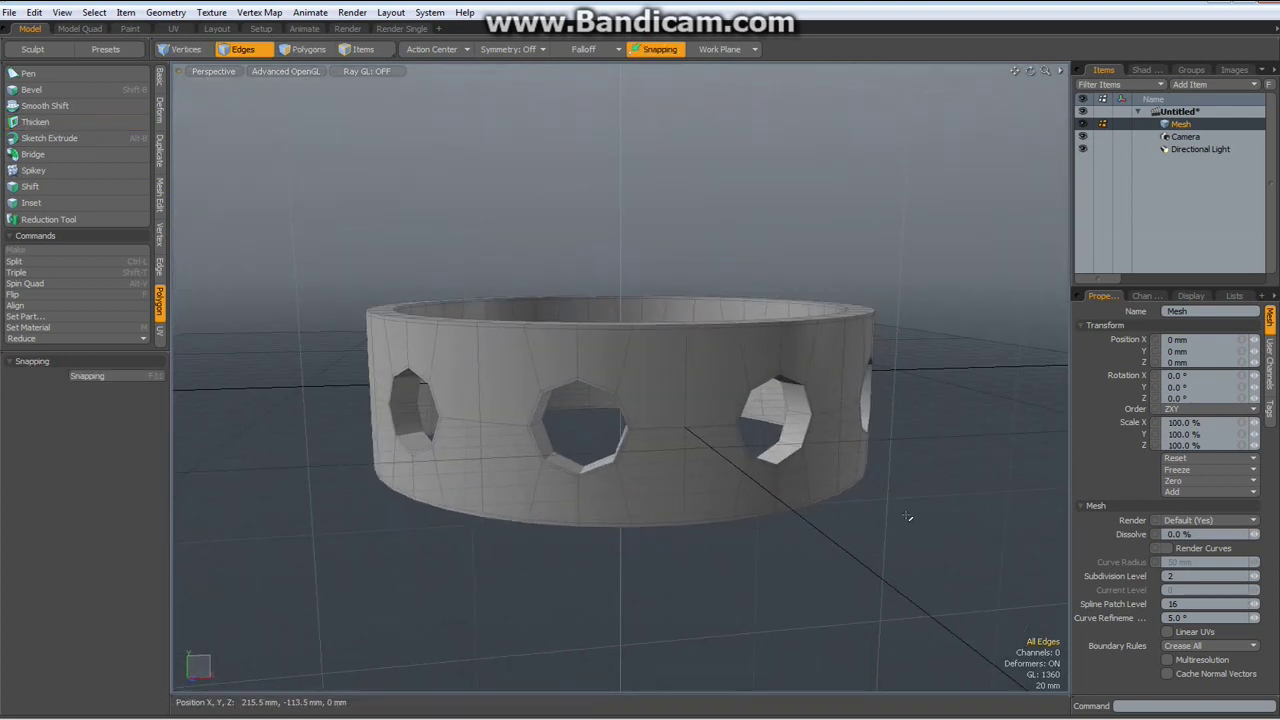
pyautogui.press('KP_1')
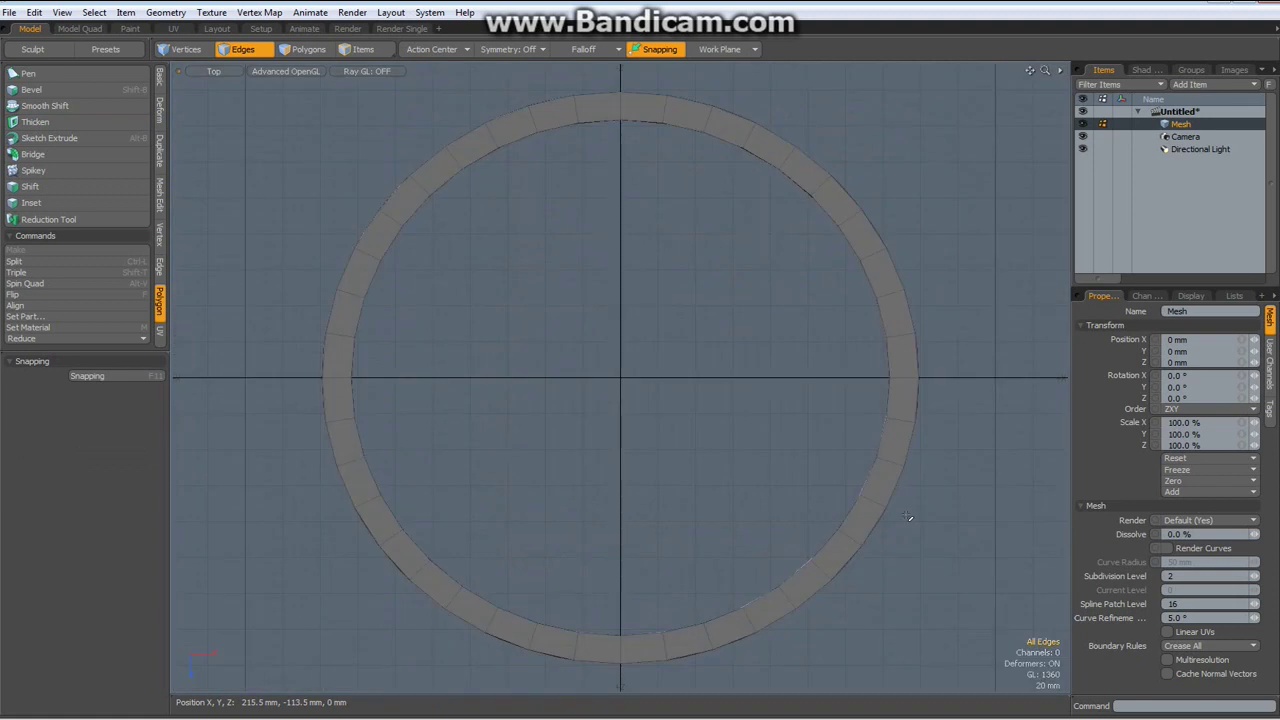
pyautogui.hotkey('ctrl', 'Down')
pyautogui.hotkey('ctrl', 'Right')
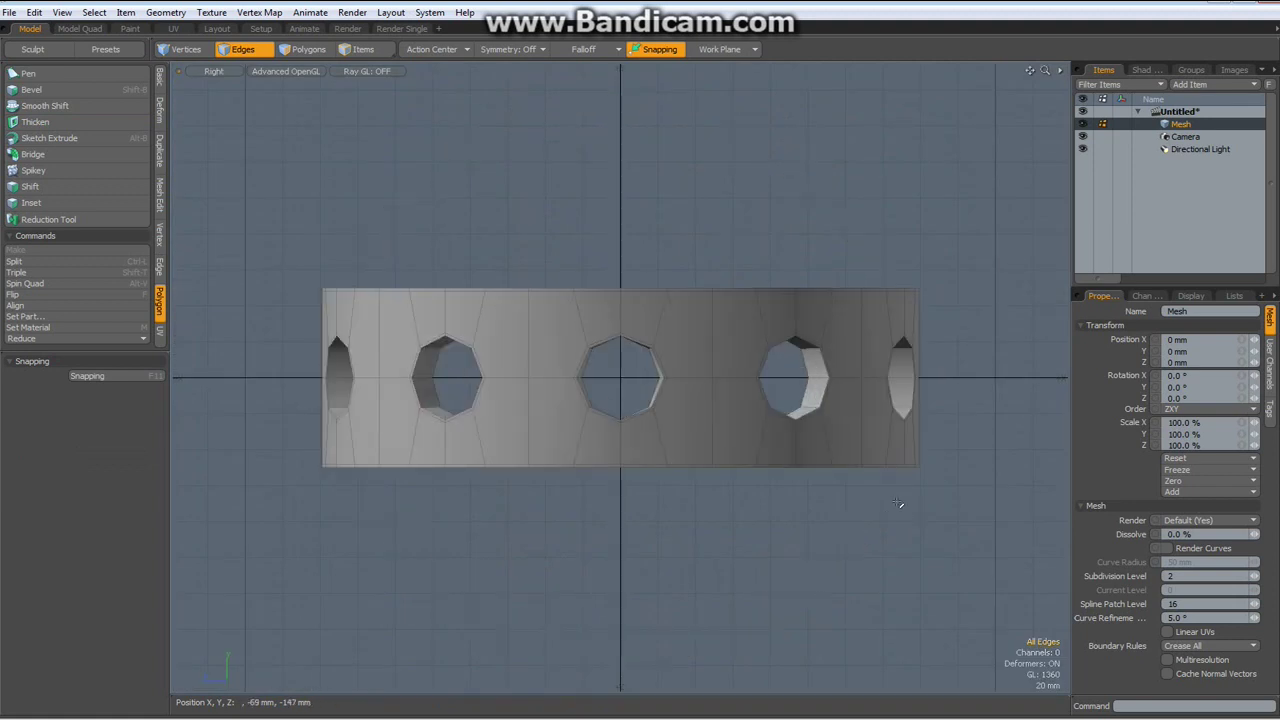
pyautogui.press('3')
pyautogui.click(571, 418)
pyautogui.moveTo(563, 401)
pyautogui.mouseDown()
pyautogui.moveTo(622, 318)
pyautogui.moveTo(674, 403)
pyautogui.moveTo(600, 445)
pyautogui.mouseUp()
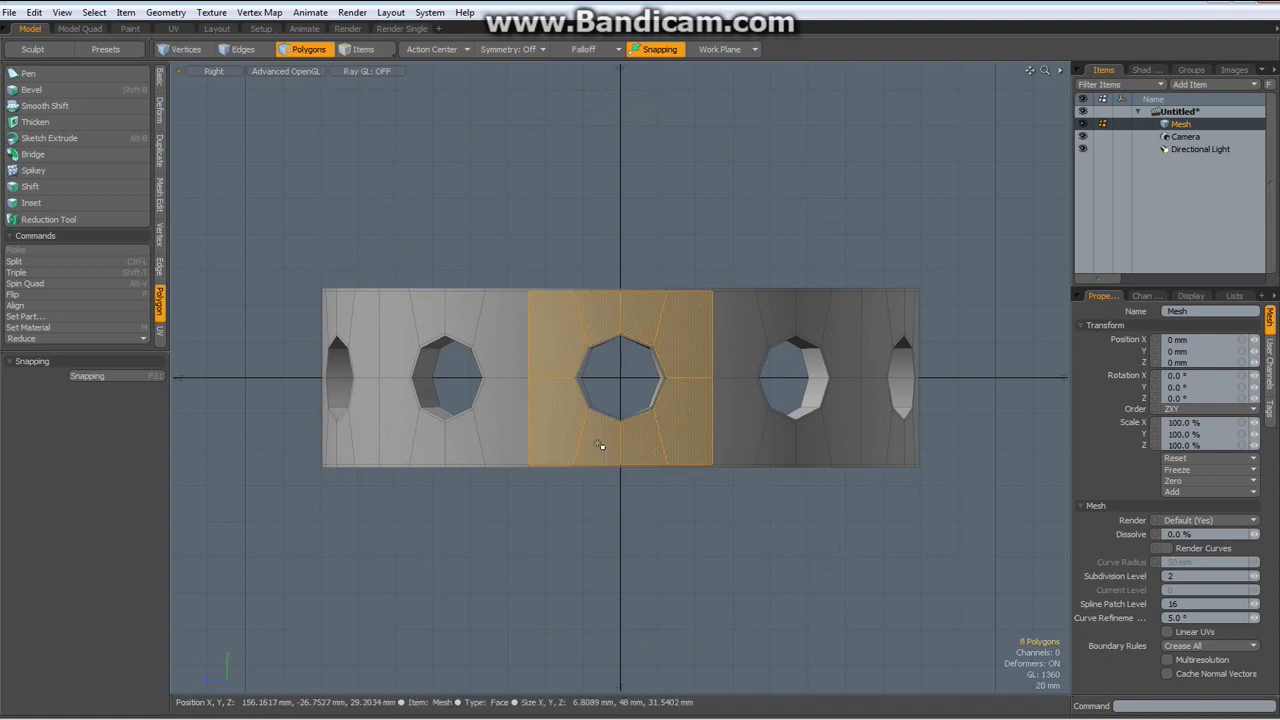
pyautogui.hotkey('ctrl', 'Up')
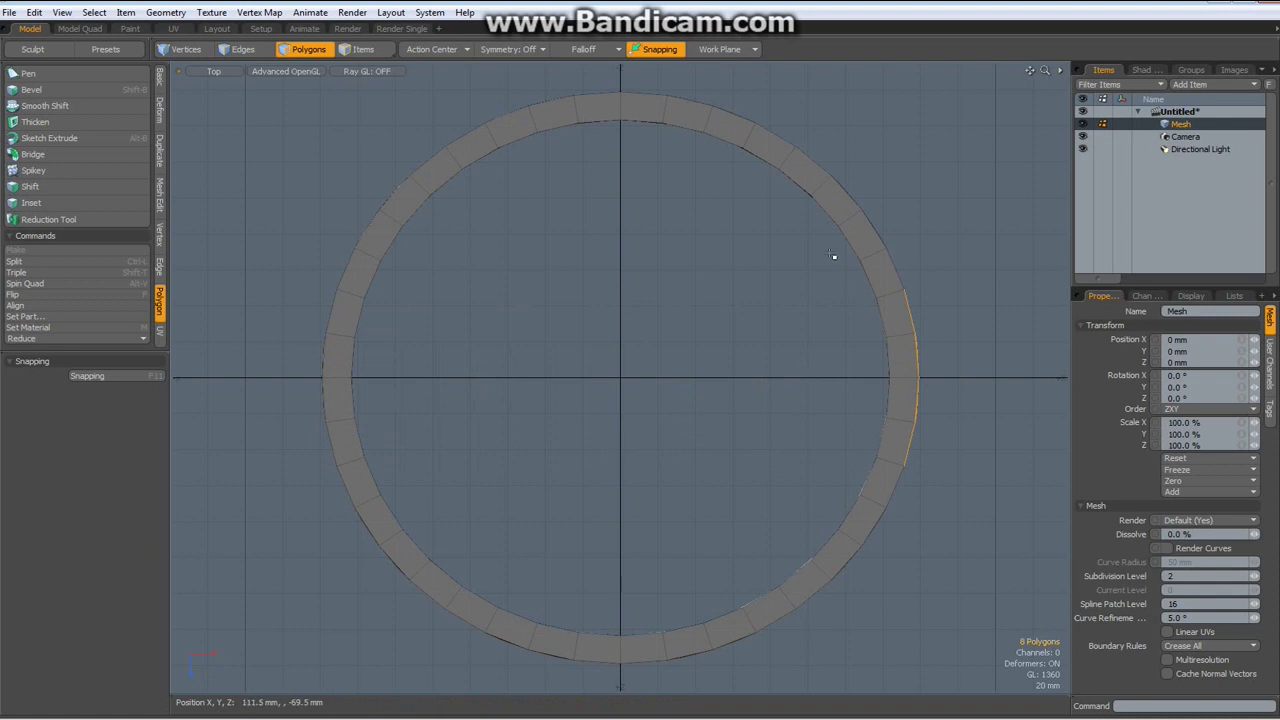
pyautogui.moveTo(831, 266); pyautogui.dragTo(985, 487, button='right')
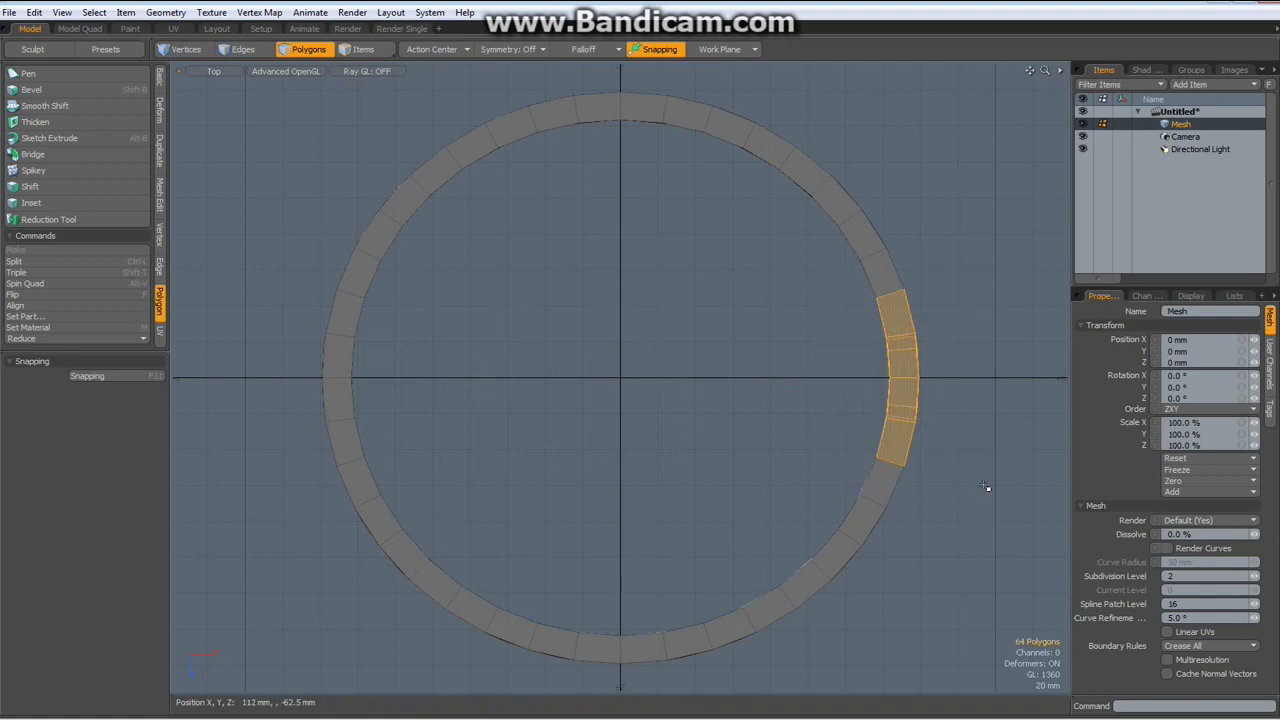
pyautogui.press('[')
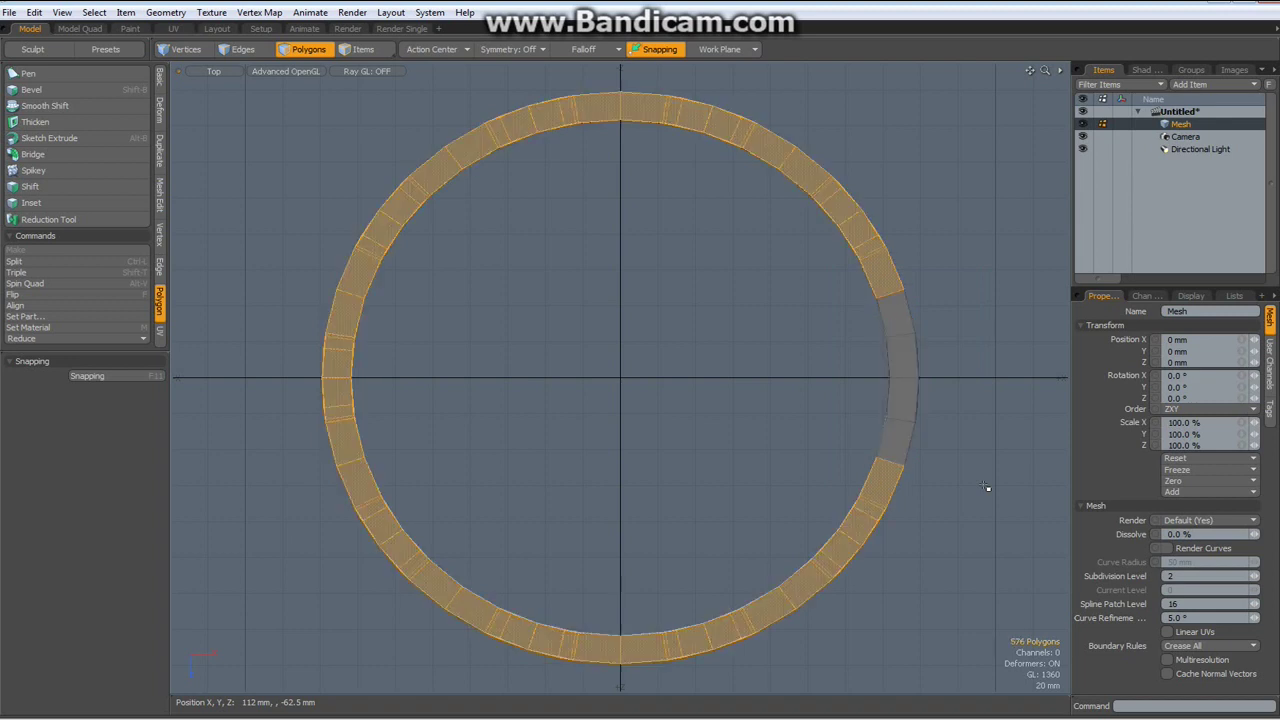
pyautogui.press('Delete')
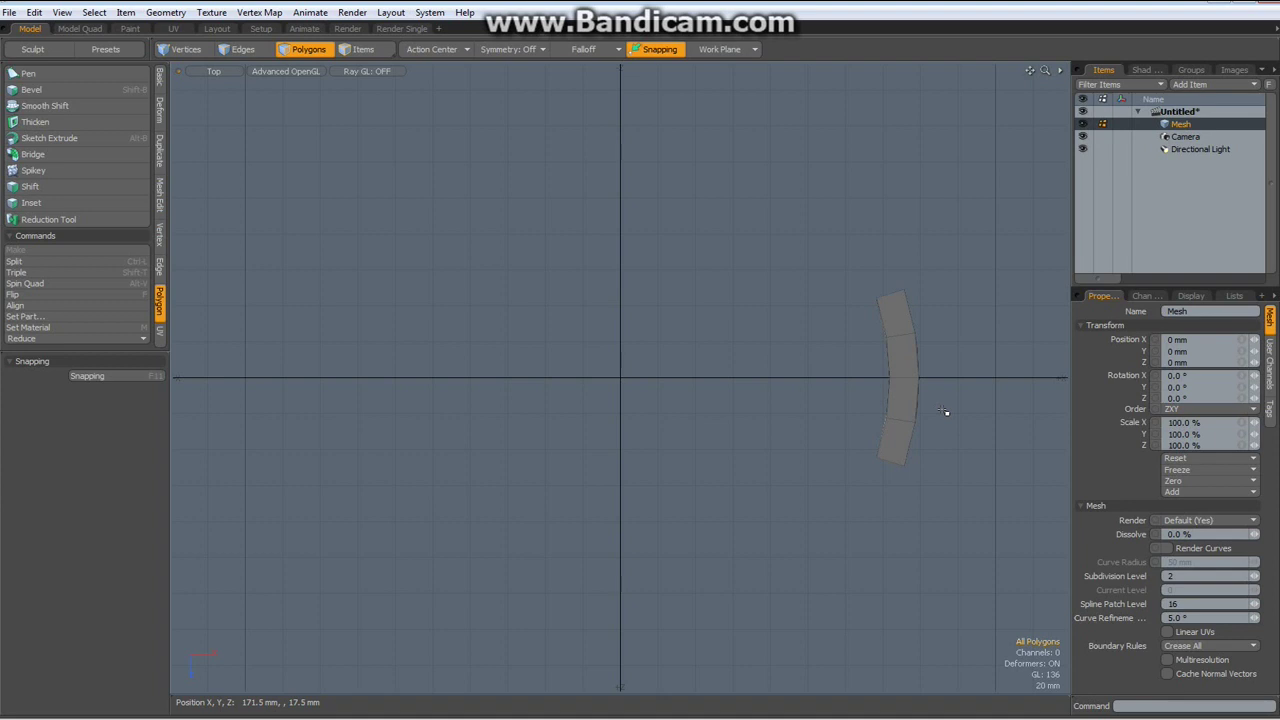
# Step: Using the right and left views, hide the segment's outer and inner wall faces surrounding the hole
pyautogui.press('KP_3')
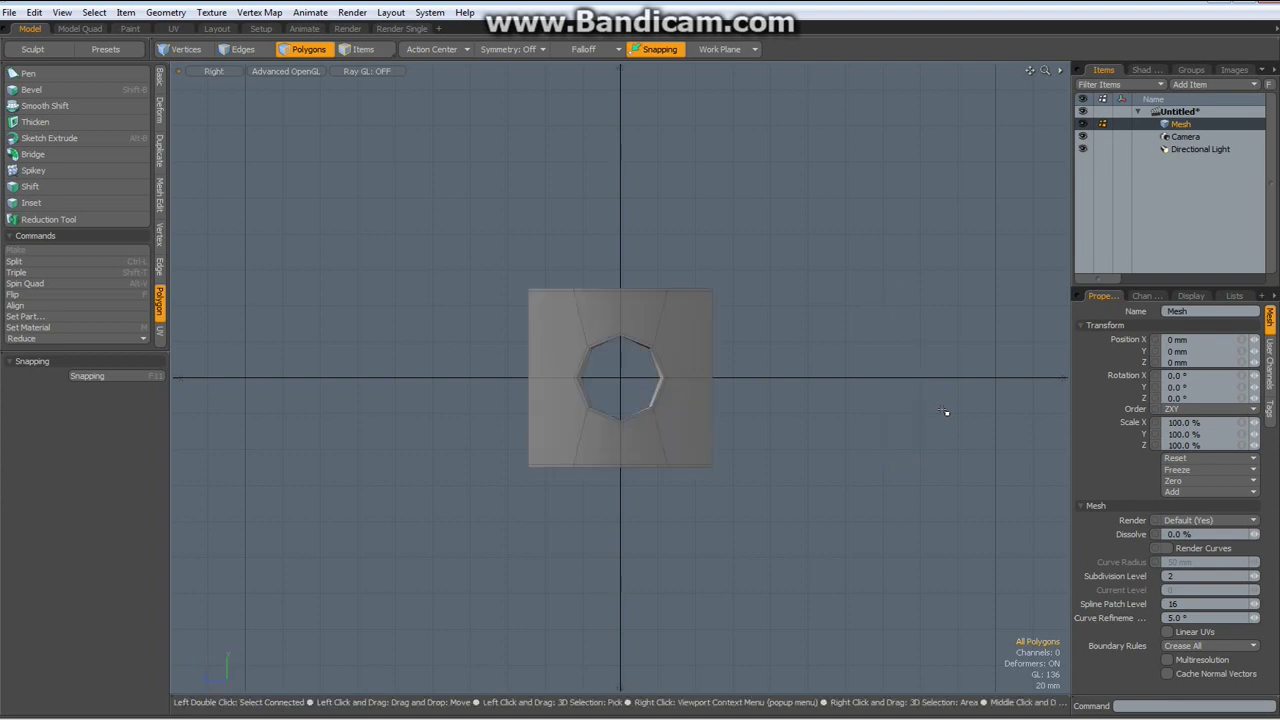
pyautogui.moveTo(560, 325)
pyautogui.mouseDown()
pyautogui.moveTo(685, 335)
pyautogui.moveTo(631, 441)
pyautogui.moveTo(552, 417)
pyautogui.mouseUp()
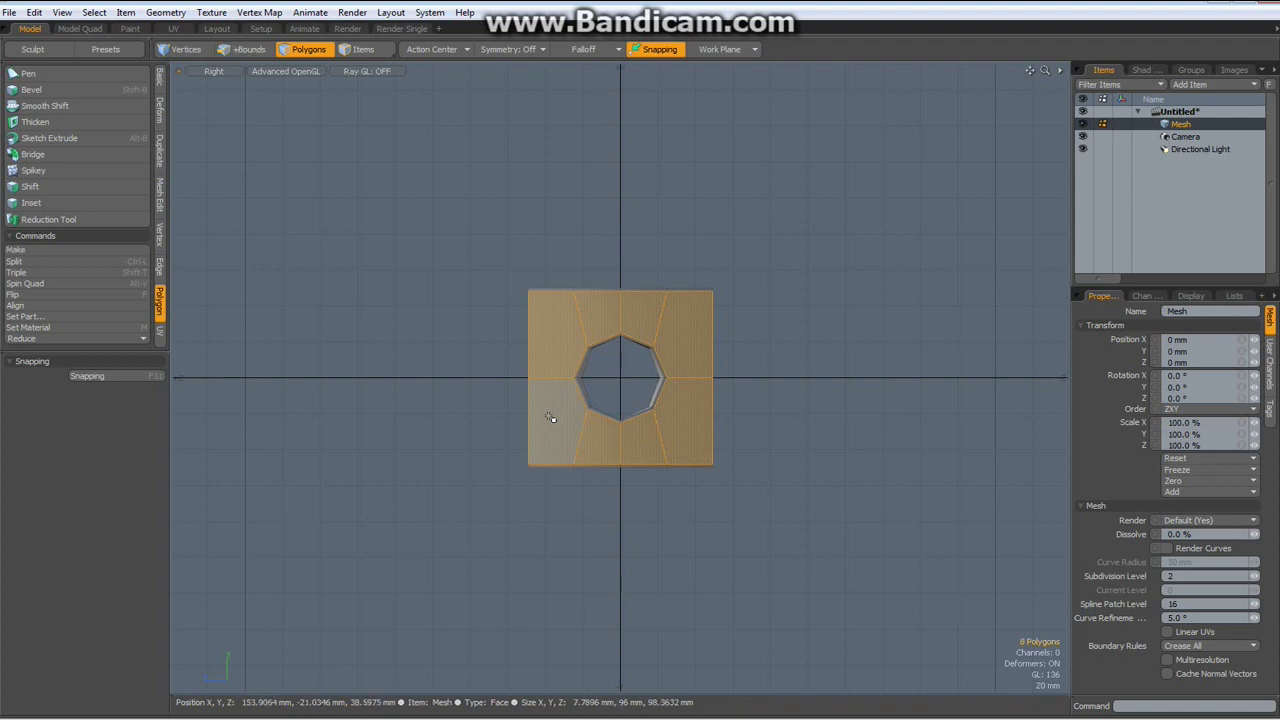
pyautogui.press('ctrl+KP_3')
pyautogui.moveTo(552, 320)
pyautogui.keyDown('shift'); pyautogui.mouseDown()
pyautogui.moveTo(665, 333)
pyautogui.moveTo(667, 432)
pyautogui.moveTo(553, 415)
pyautogui.mouseUp(); pyautogui.keyUp('shift')
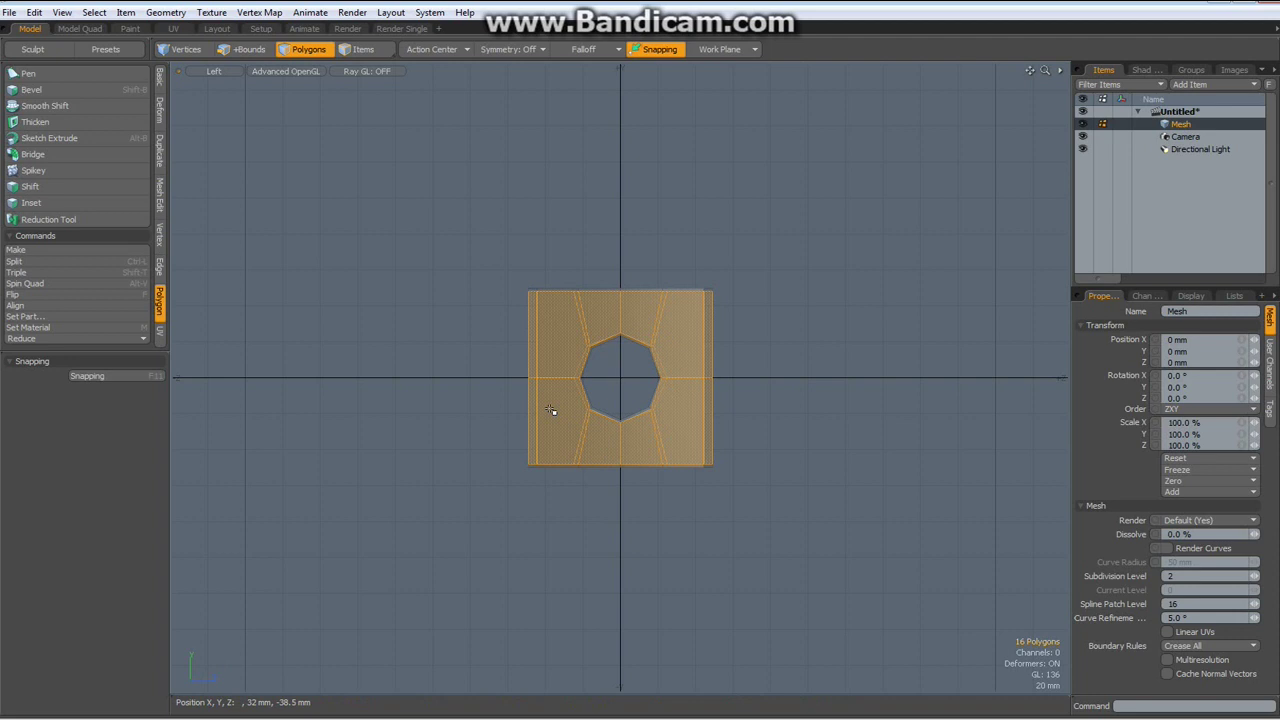
pyautogui.press('Delete')
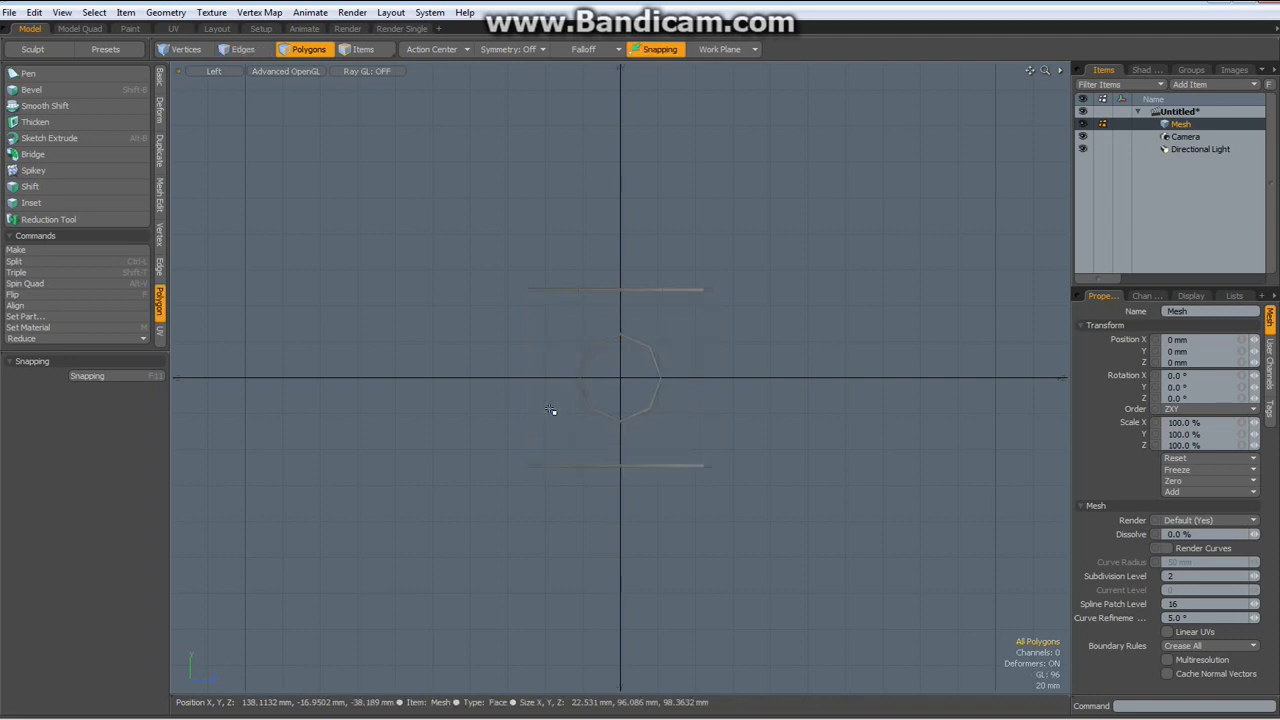
# Step: Display the remaining hole and rim geometry as wireframe and set symmetry to Z
pyautogui.click(280, 72)
pyautogui.click(281, 68)
pyautogui.scroll(5, 624, 379)
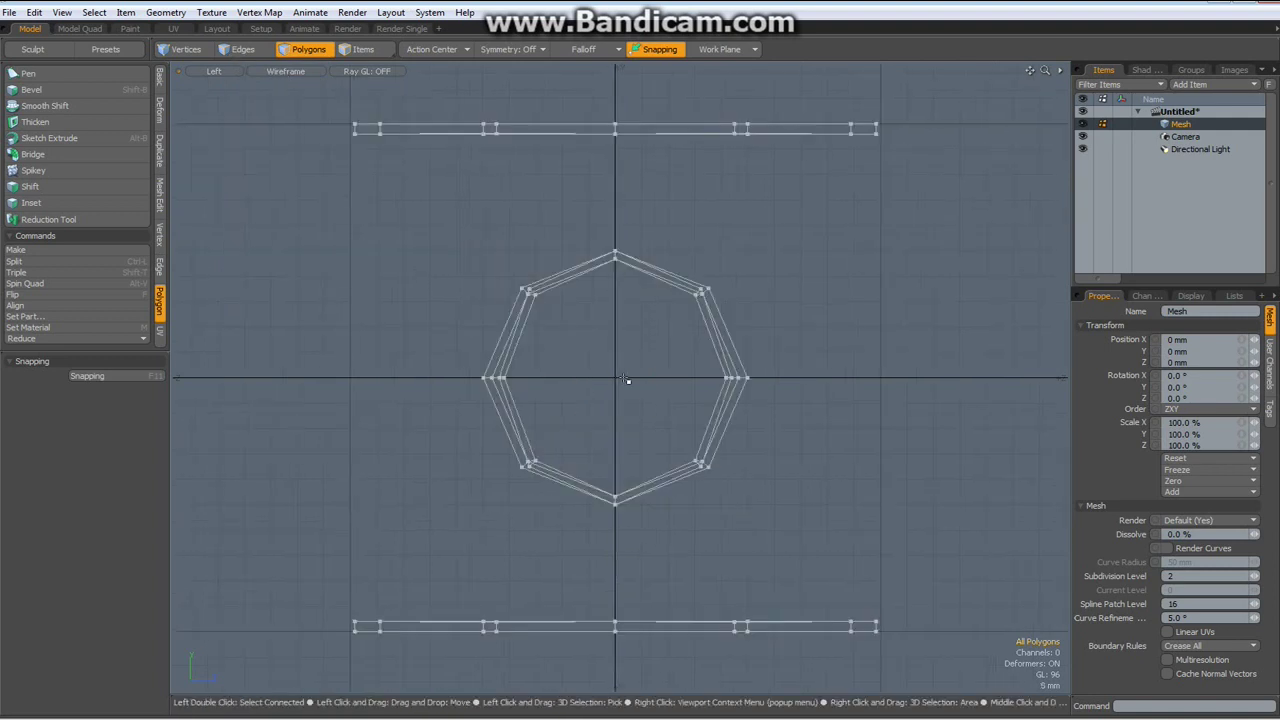
pyautogui.click(527, 51)
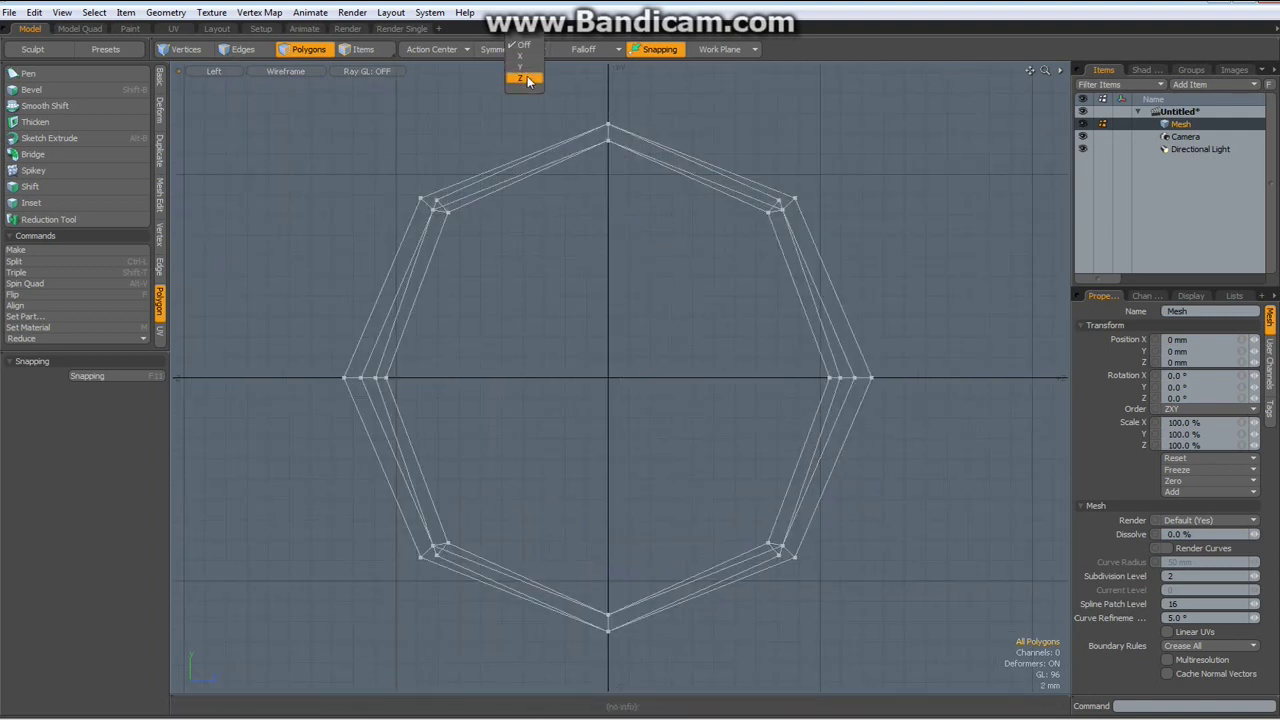
pyautogui.click(527, 79)
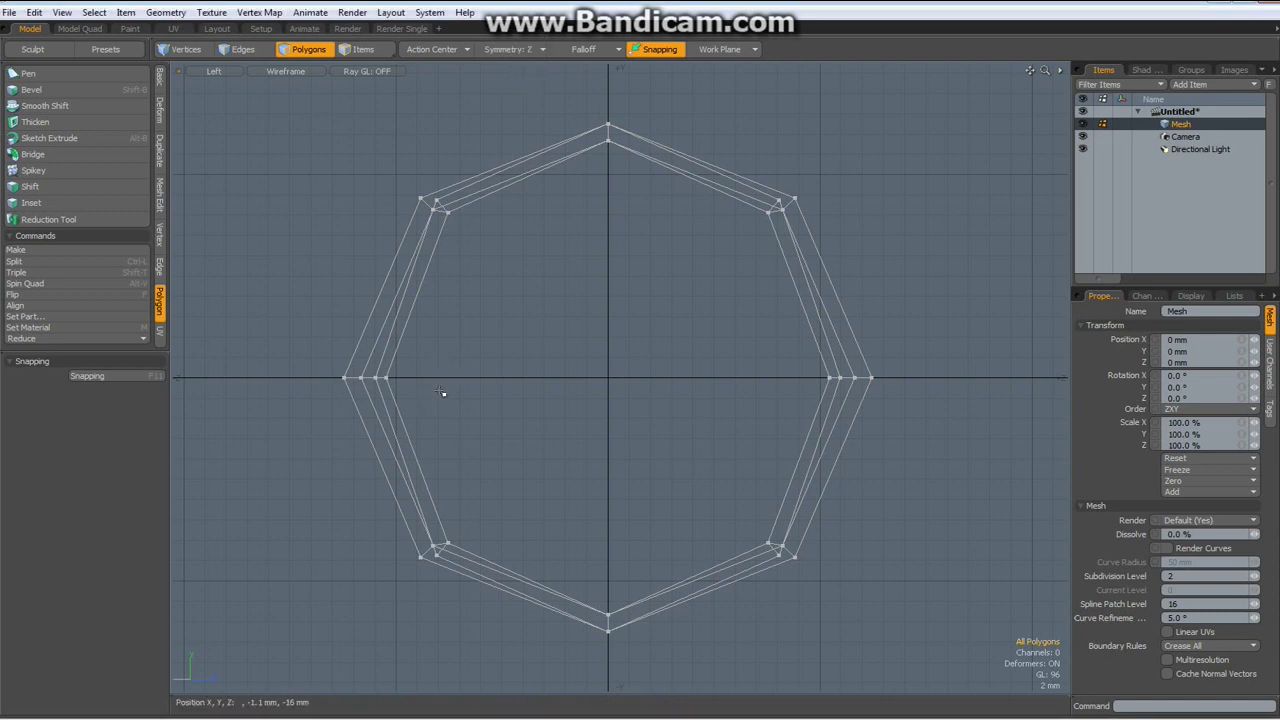
# Step: Move the inner wall's upper and side hole vertices outward, snapping them in line with the matching outer-wall vertices
pyautogui.press('t')
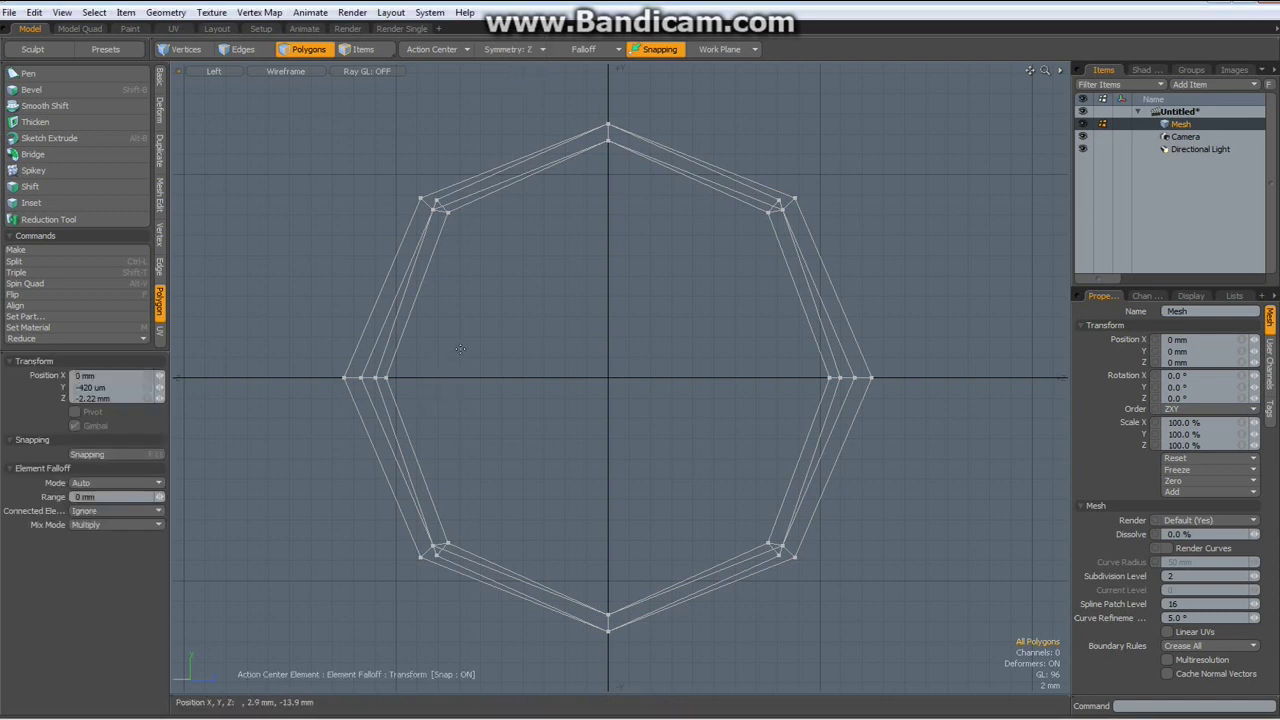
pyautogui.scroll(3, 459, 197)
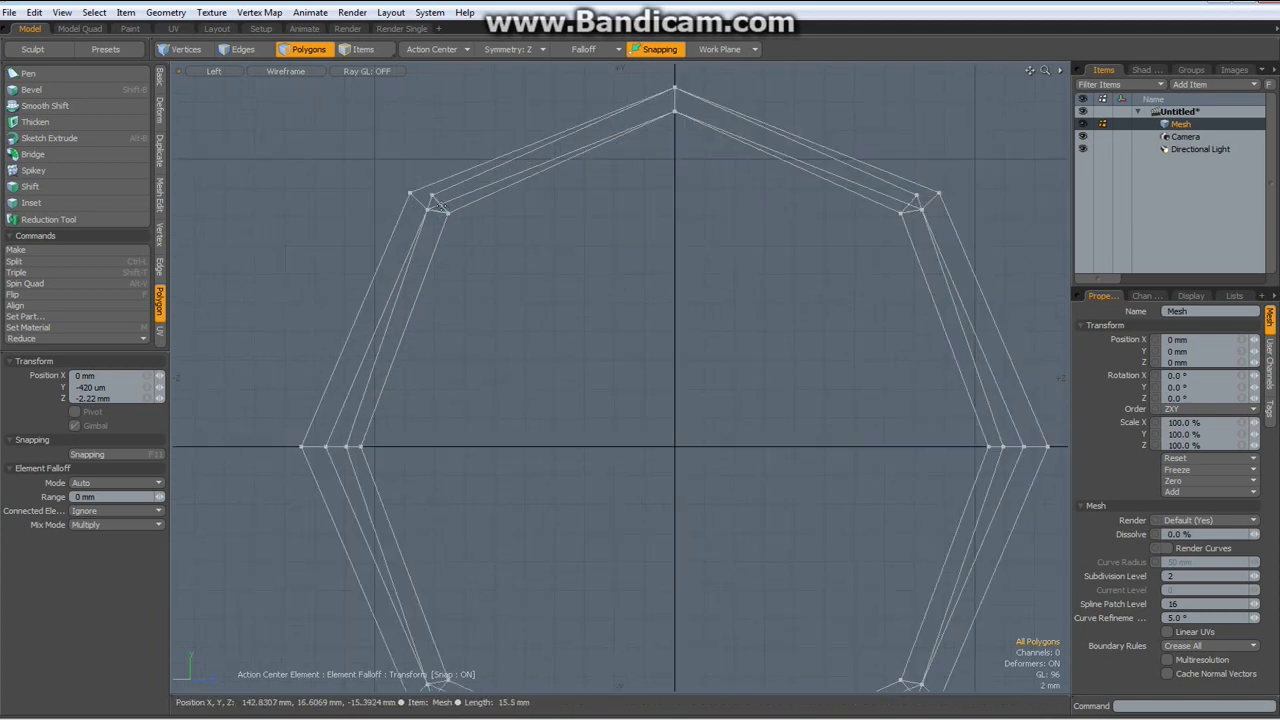
pyautogui.moveTo(432, 195)
pyautogui.mouseDown()
pyautogui.moveTo(409, 193)
pyautogui.moveTo(427, 208)
pyautogui.mouseUp()
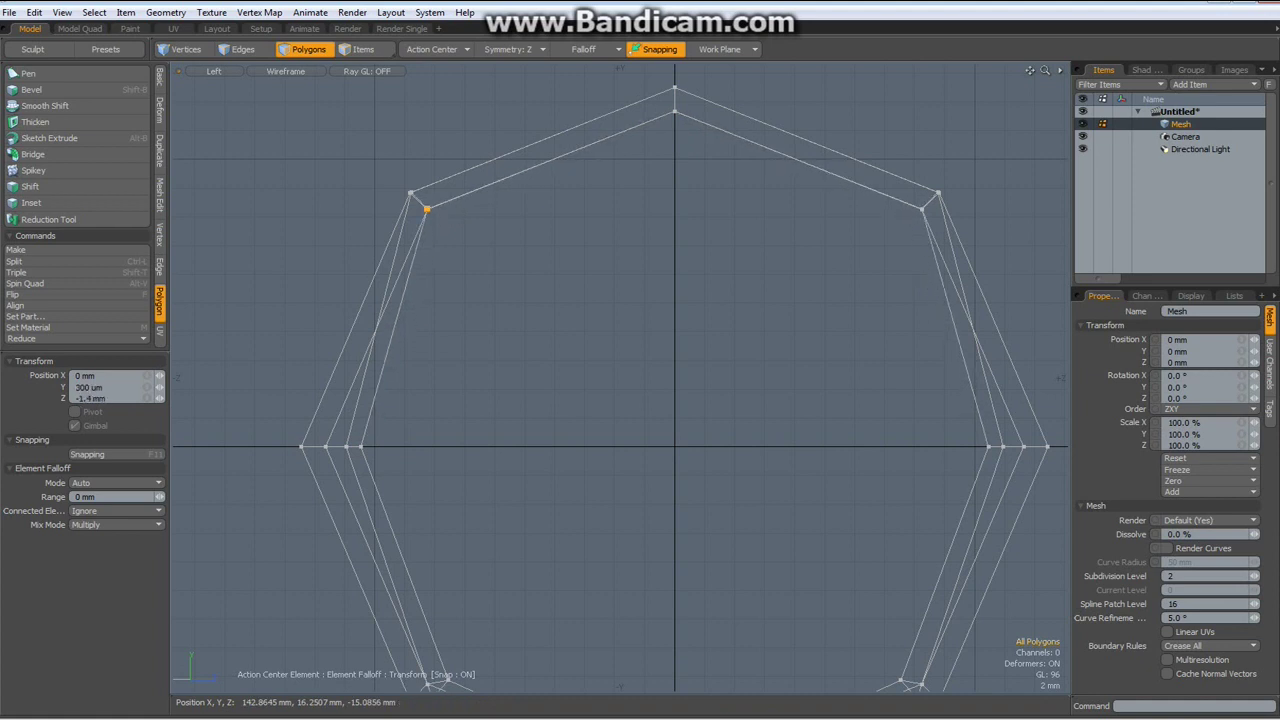
pyautogui.moveTo(344, 446); pyautogui.dragTo(300, 449)
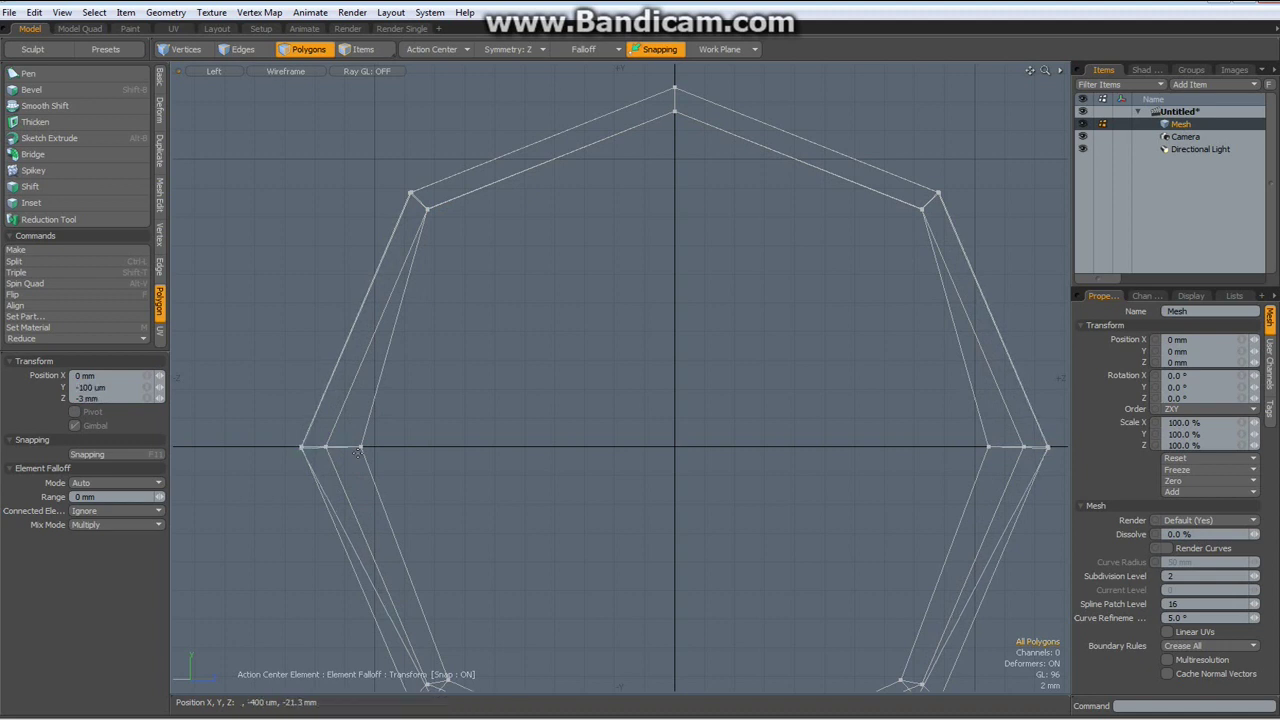
pyautogui.moveTo(359, 446); pyautogui.dragTo(323, 447)
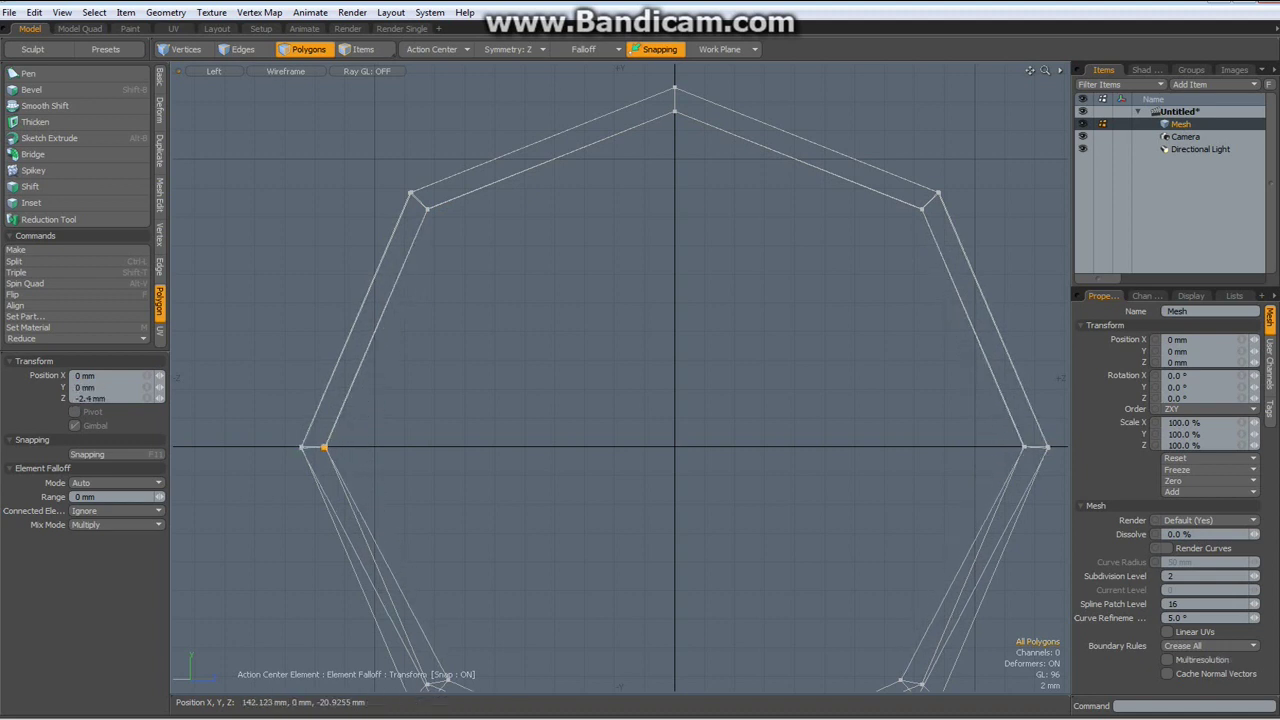
# Step: Snap the inner wall's lower hole-corner vertices in line with the matching outer-wall vertices
pyautogui.scroll(-2, 578, 443)
pyautogui.scroll(5, 500, 580)
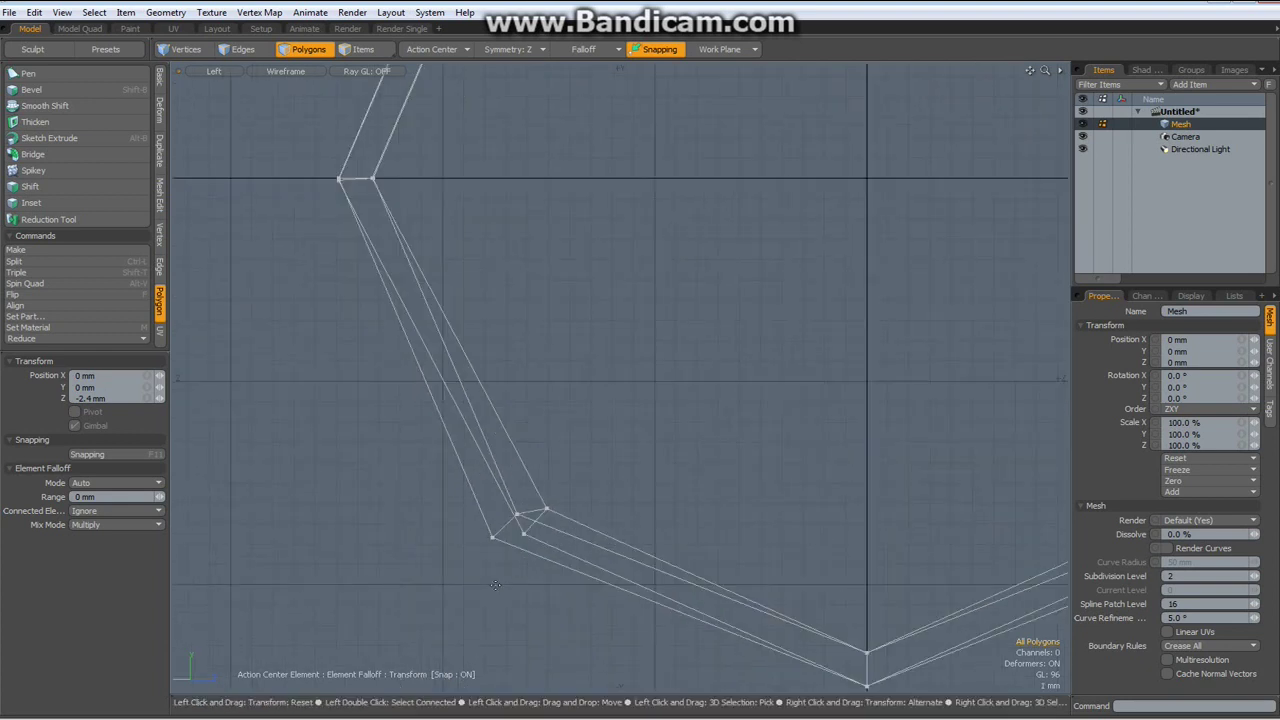
pyautogui.moveTo(494, 518); pyautogui.dragTo(491, 517)
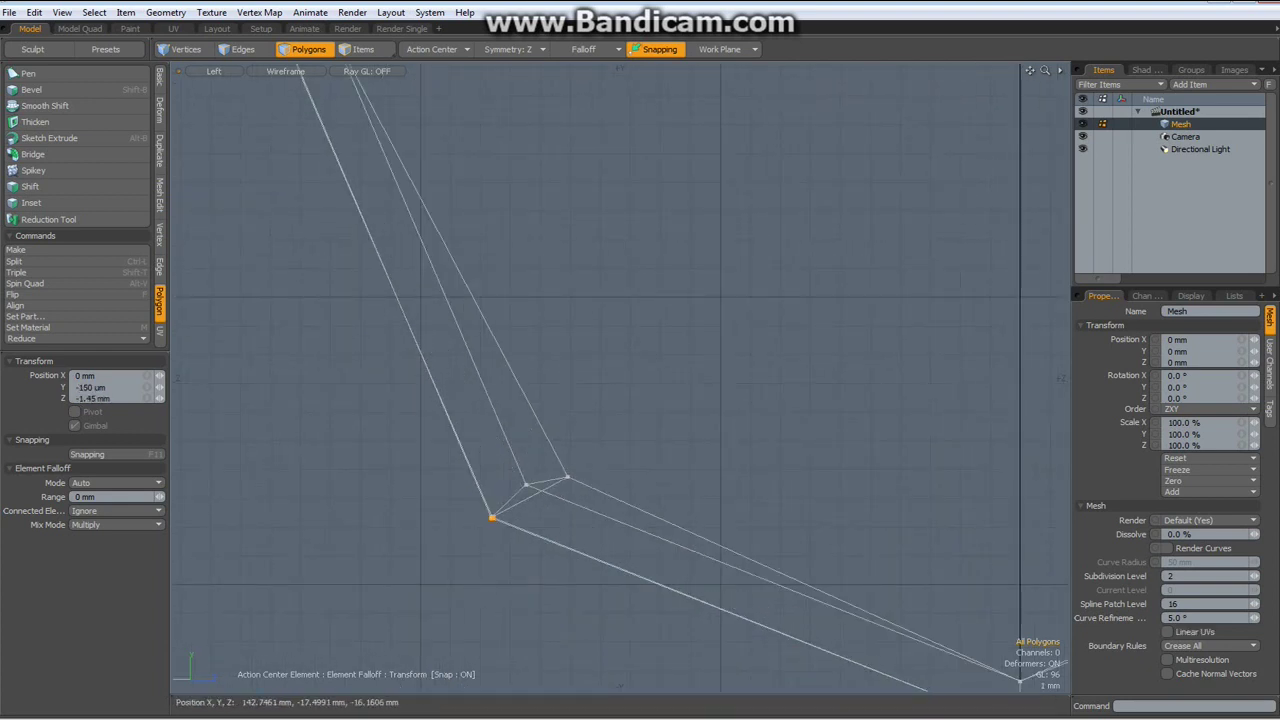
pyautogui.moveTo(567, 476); pyautogui.dragTo(527, 486)
pyautogui.scroll(-1, 725, 315)
pyautogui.scroll(-2, 725, 315)
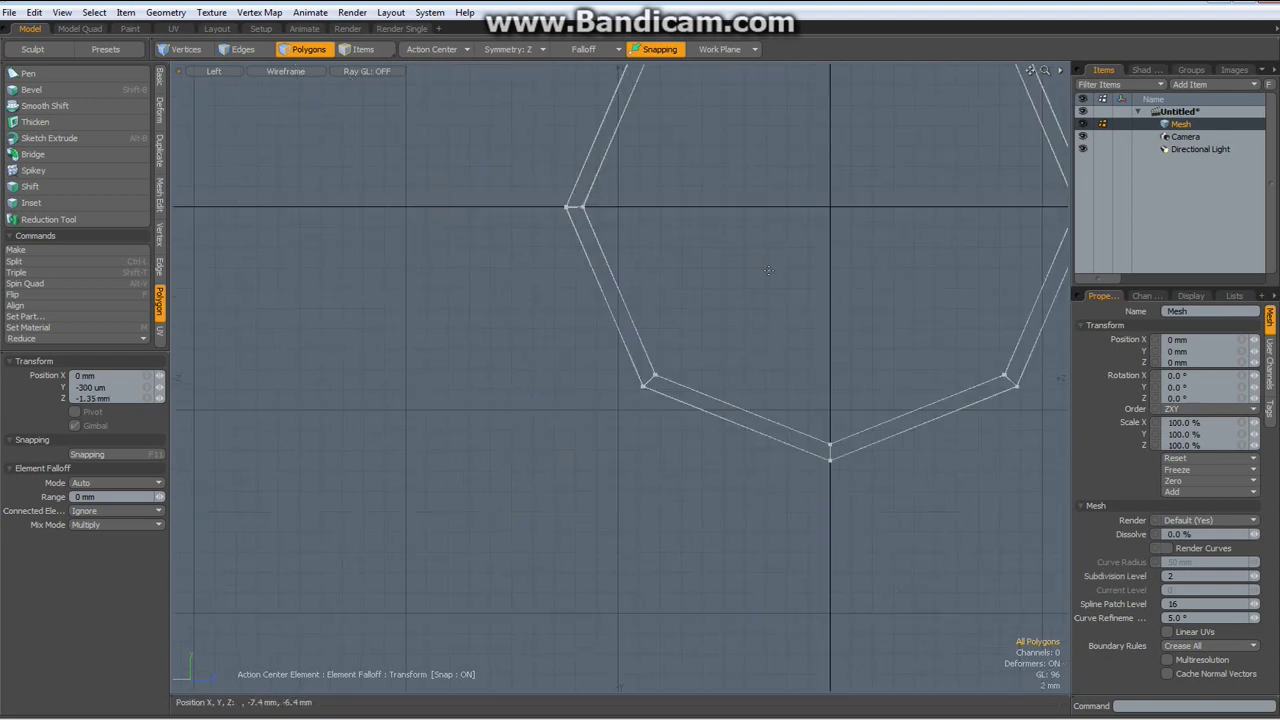
# Step: Turn symmetry off, return to Advanced OpenGL shading and unhide the segment's wall faces
pyautogui.click(523, 47)
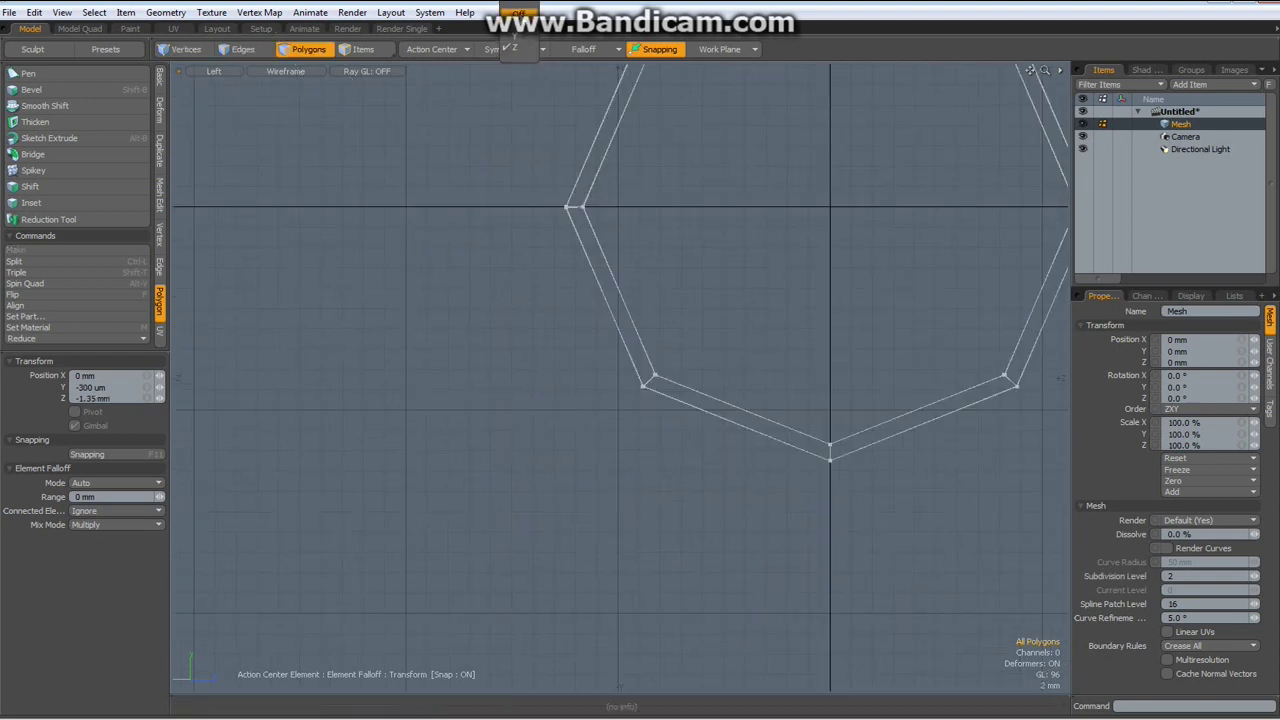
pyautogui.keyDown('alt'); pyautogui.moveTo(792, 172); pyautogui.dragTo(616, 360); pyautogui.keyUp('alt')
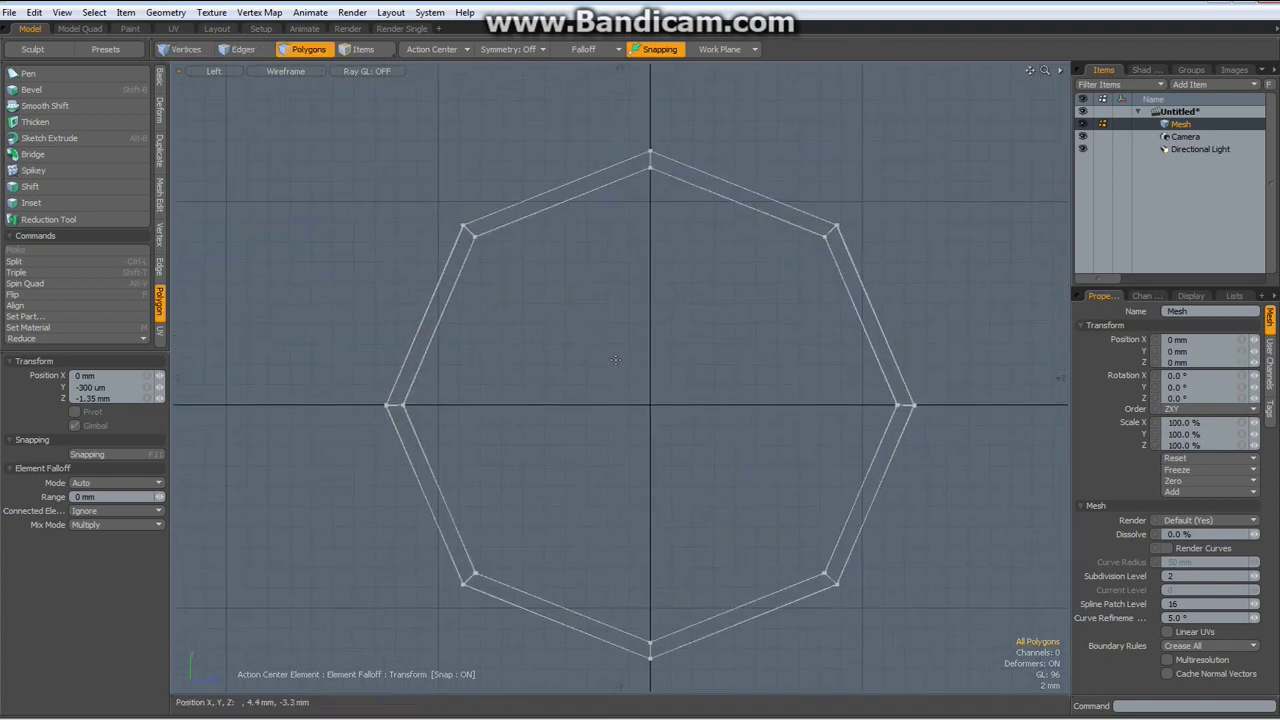
pyautogui.scroll(-2, 616, 360)
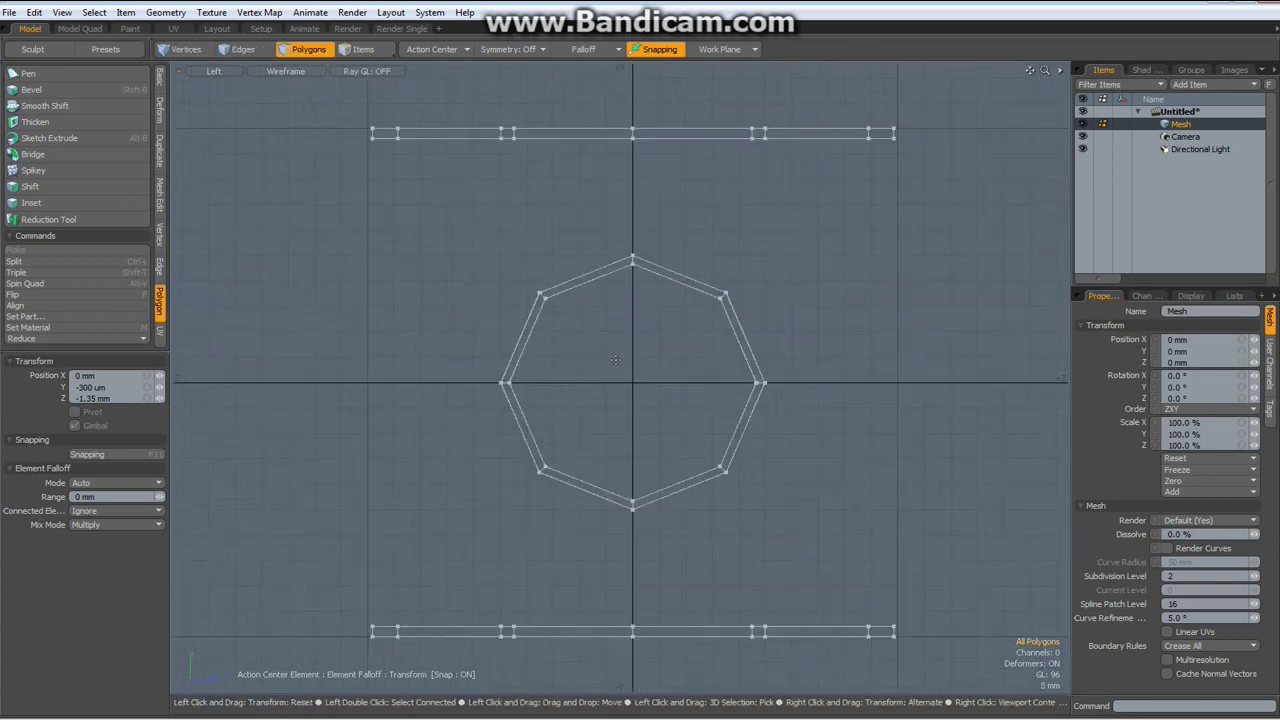
pyautogui.click(288, 72)
pyautogui.click(288, 138)
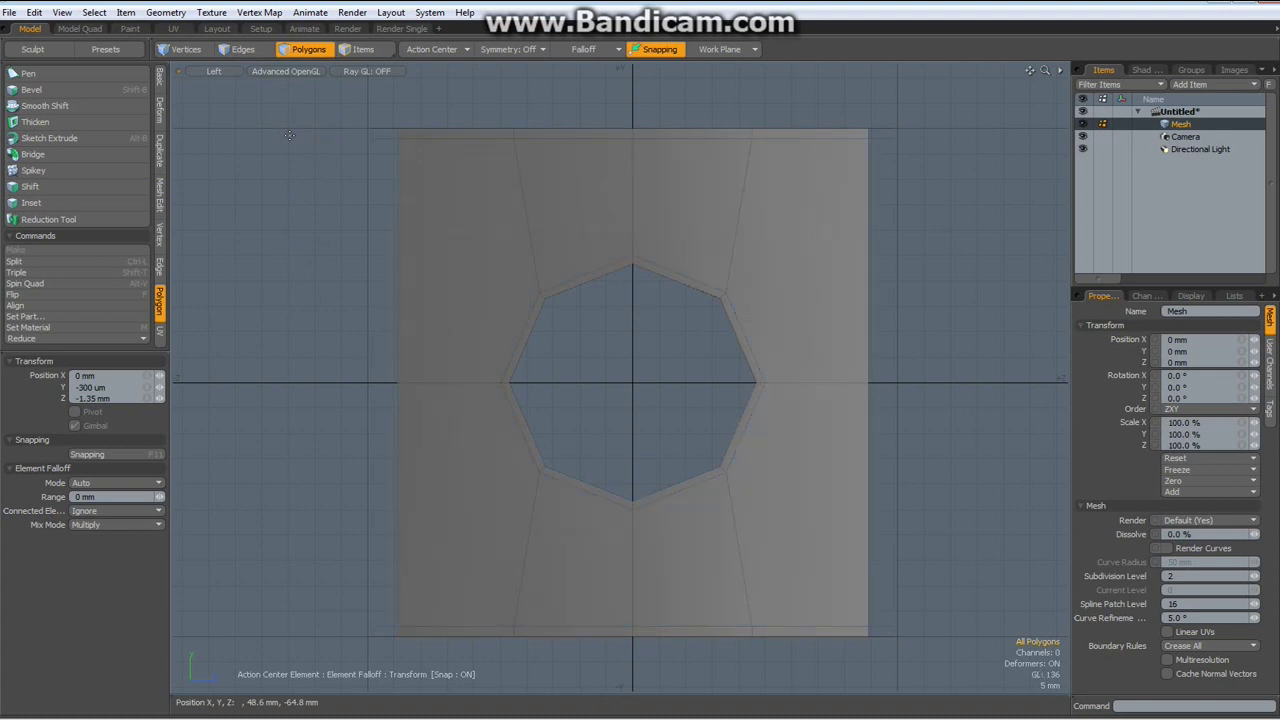
# Step: In perspective, select one edge across the wall thickness in the hole, one on the top rim and one on the bottom rim
pyautogui.hotkey('ctrl', 'space')
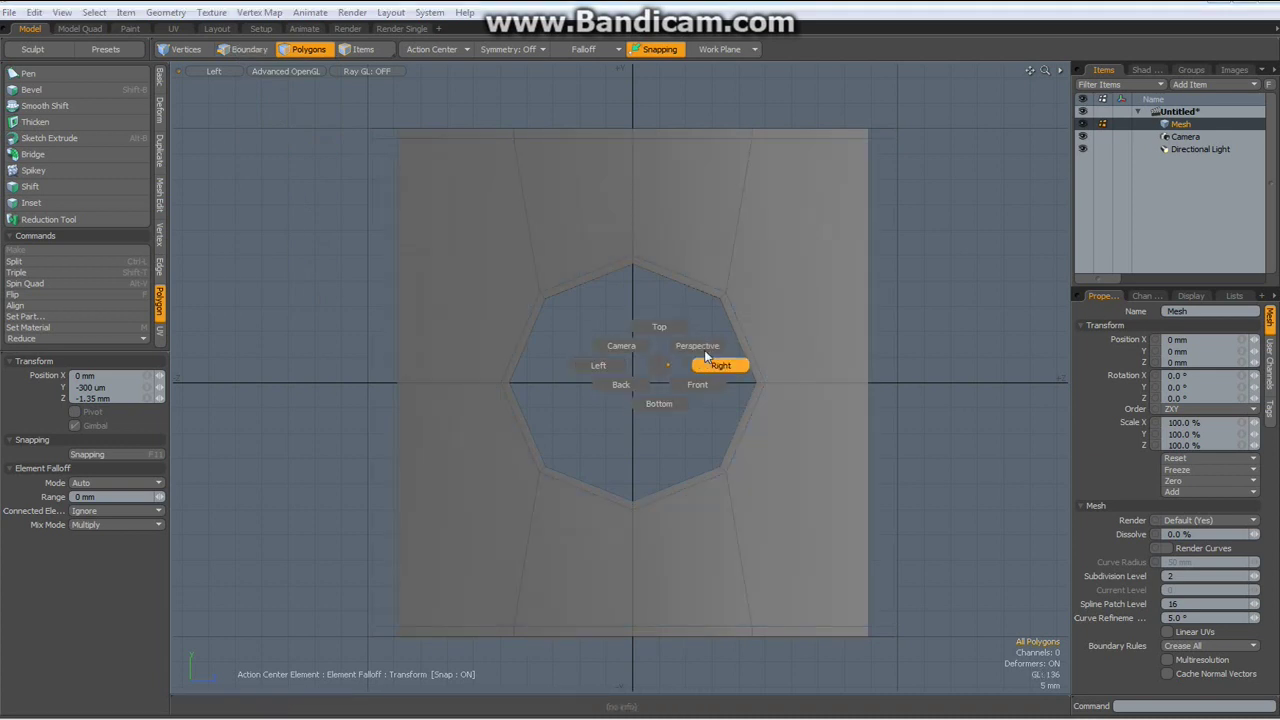
pyautogui.click(703, 344)
pyautogui.keyDown('alt'); pyautogui.moveTo(674, 341); pyautogui.dragTo(547, 570); pyautogui.keyUp('alt')
pyautogui.scroll(5, 580, 508)
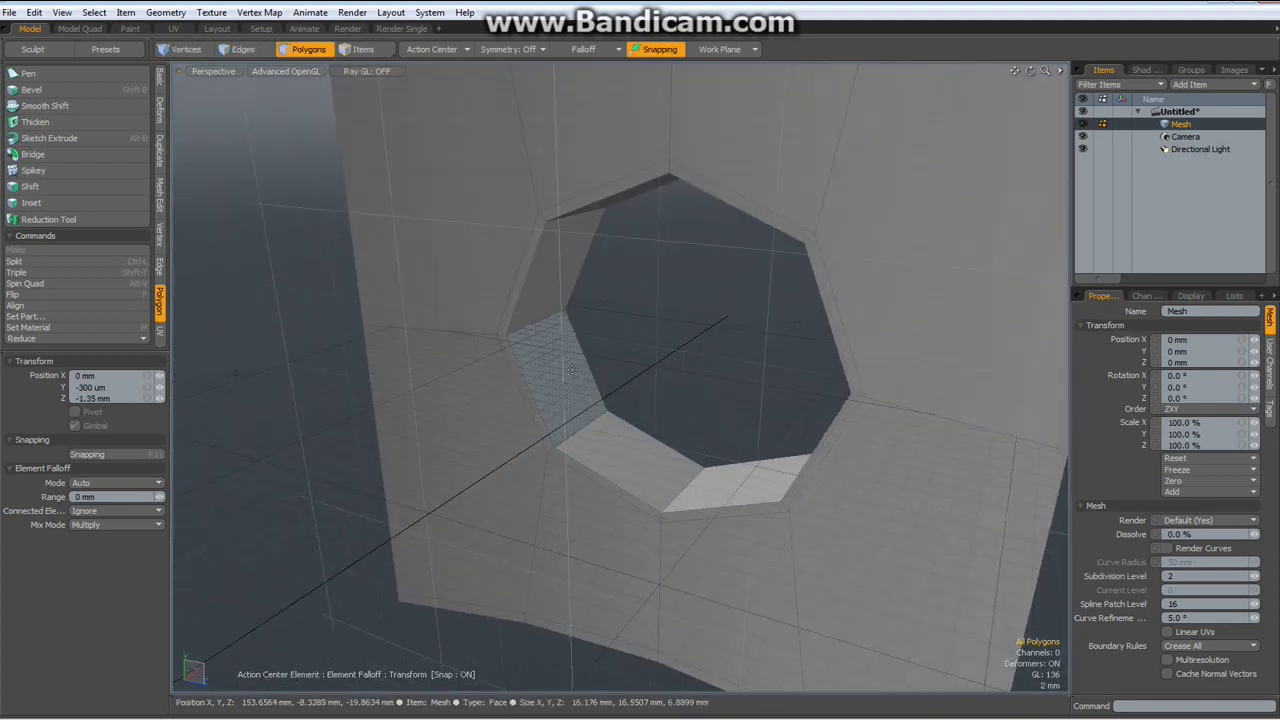
pyautogui.press('2')
pyautogui.click(581, 418)
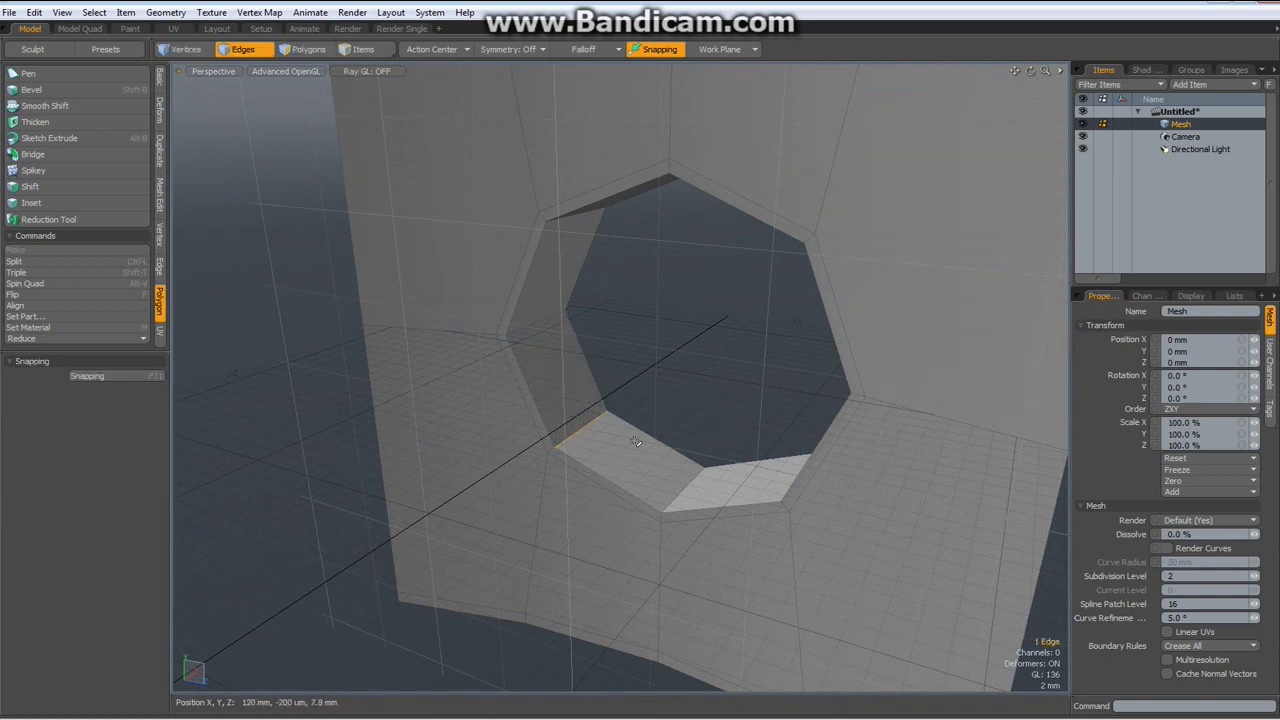
pyautogui.scroll(-5, 581, 418)
pyautogui.keyDown('alt'); pyautogui.moveTo(600, 380); pyautogui.dragTo(694, 266); pyautogui.keyUp('alt')
pyautogui.keyDown('shift'); pyautogui.moveTo(758, 200); pyautogui.dragTo(778, 242); pyautogui.keyUp('shift')
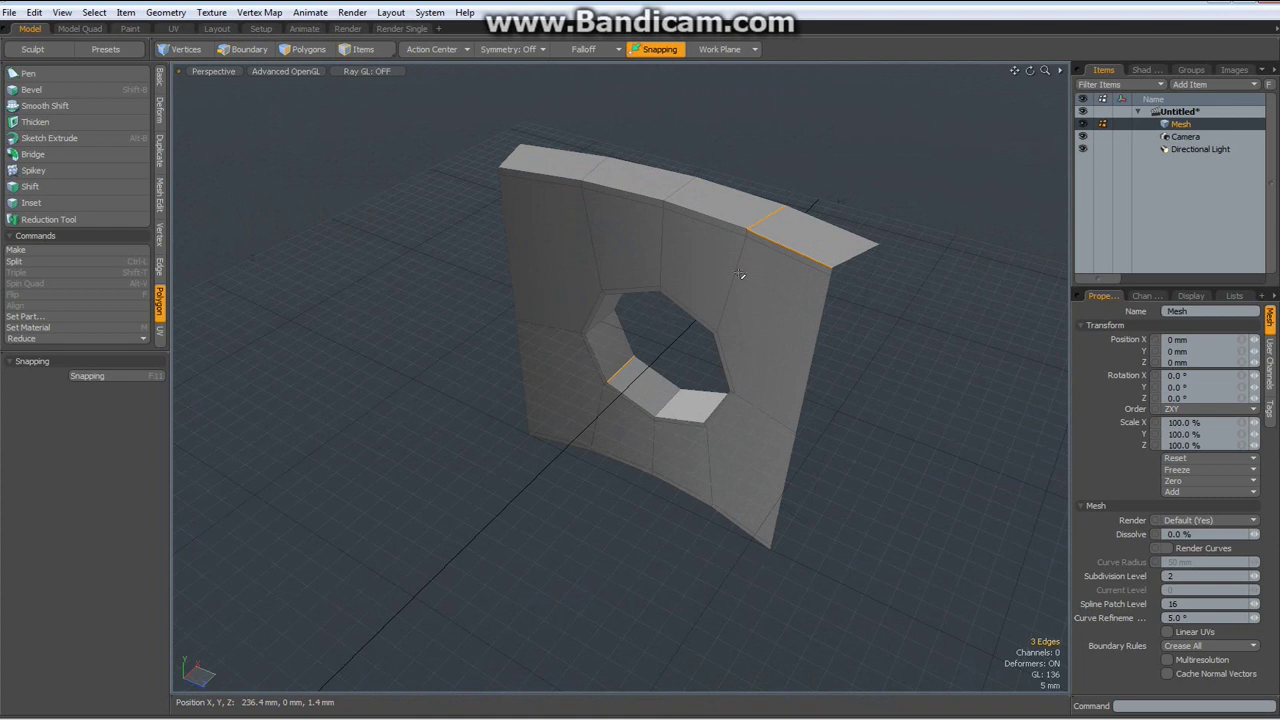
pyautogui.keyDown('alt'); pyautogui.moveTo(760, 617); pyautogui.dragTo(651, 243); pyautogui.keyUp('alt')
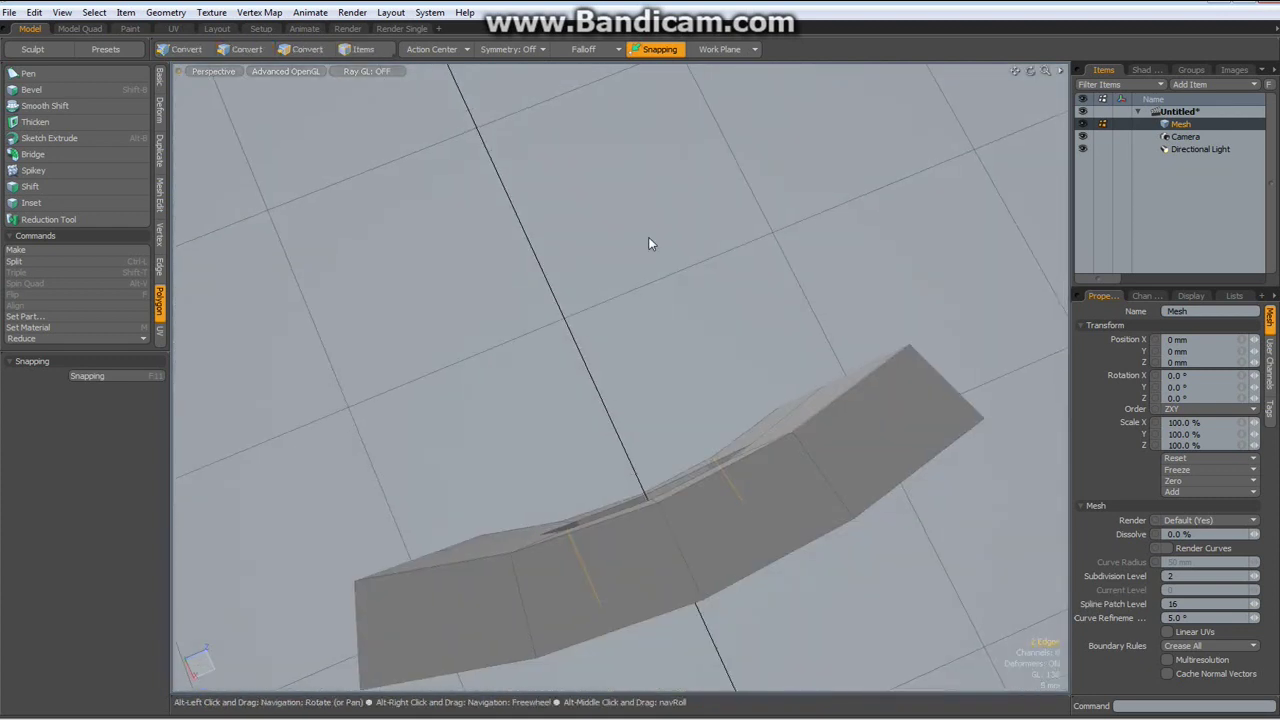
pyautogui.press('2')
# Step: Loop slice the segment symmetrically through its thickness with a count of 2, Slice Selected off and position 2%
pyautogui.hotkey('alt', 'c')
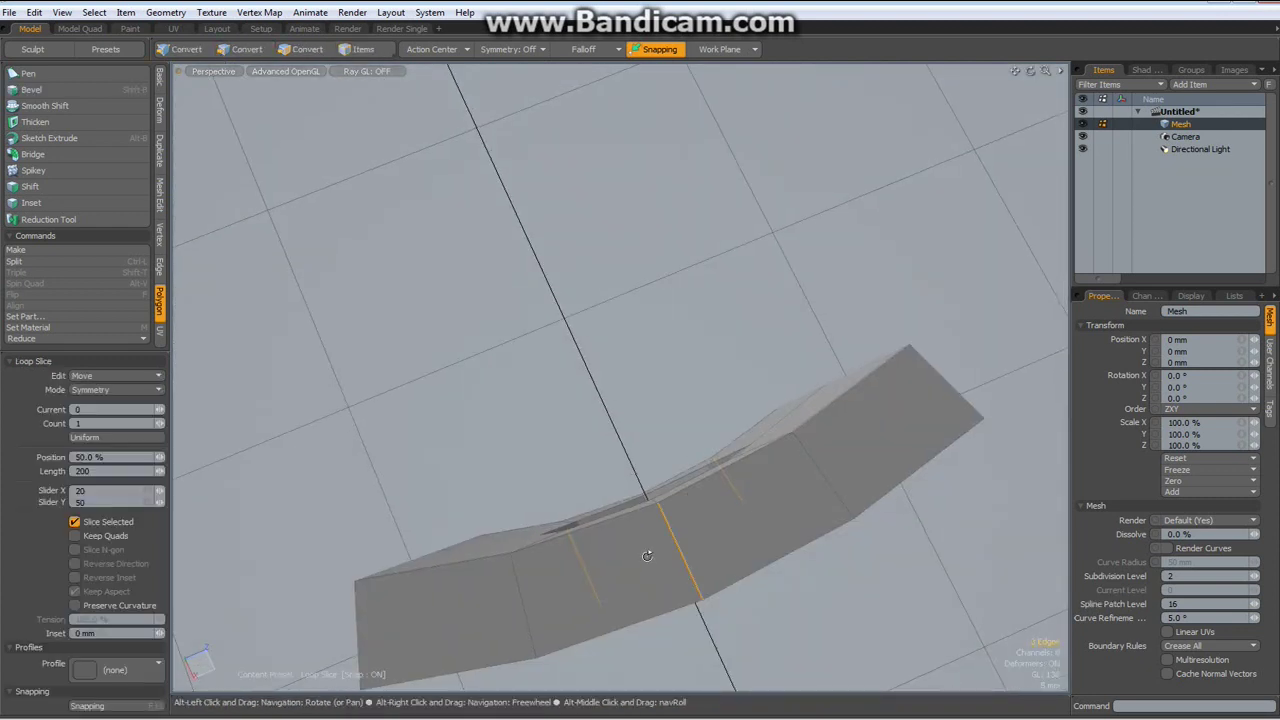
pyautogui.click(162, 425)
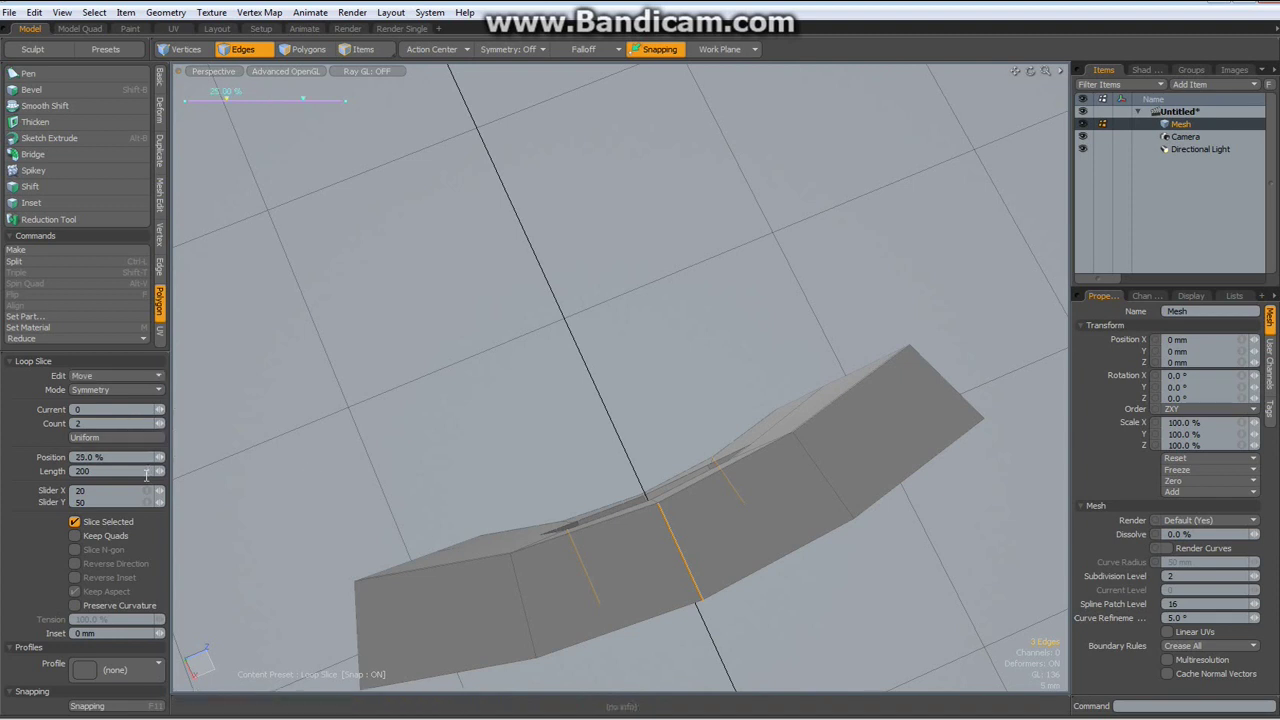
pyautogui.click(74, 521)
pyautogui.moveTo(680, 307); pyautogui.dragTo(641, 307)
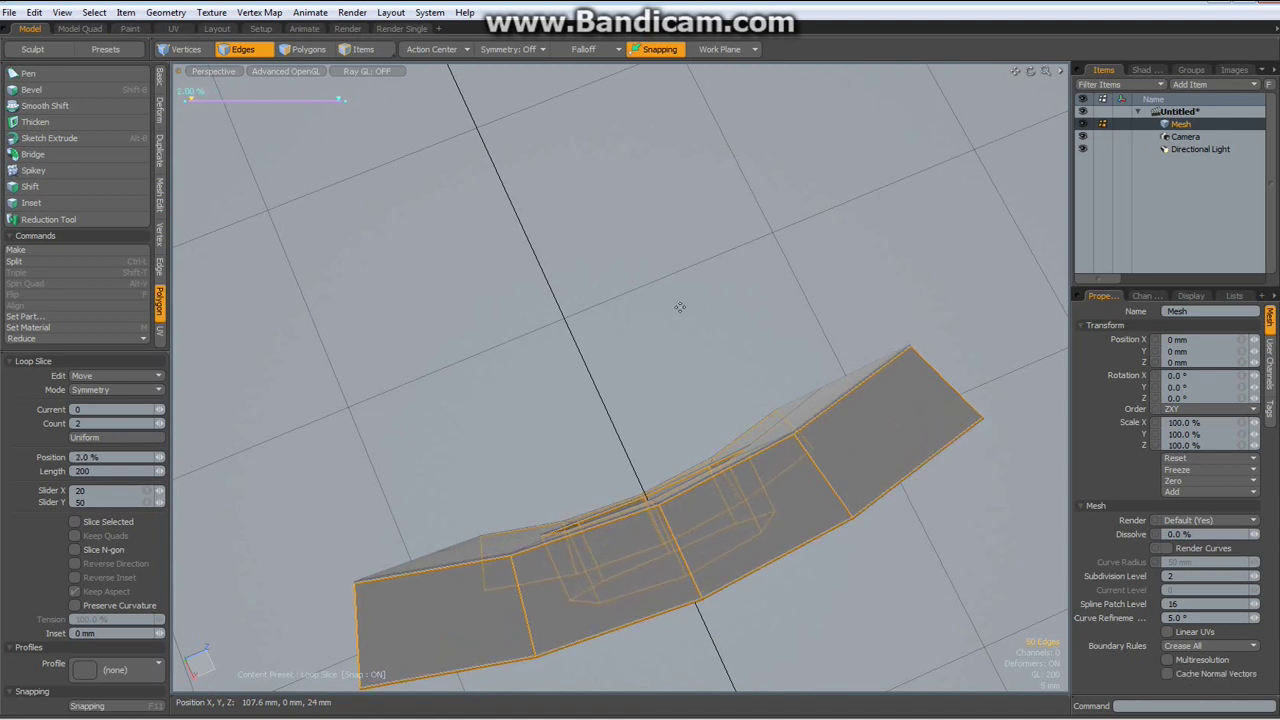
pyautogui.press('space')
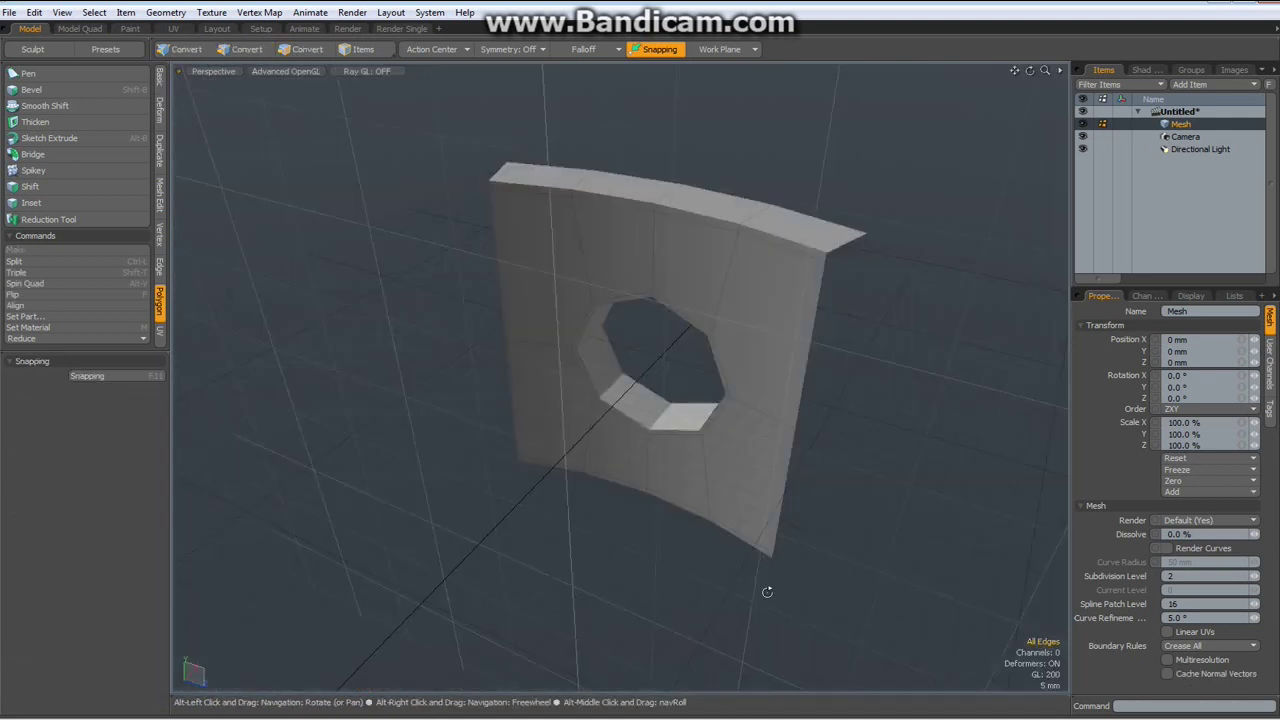
# Step: Turn on subdivision smoothing for the segment and inspect its hole and edges from several perspective angles
pyautogui.keyDown('alt'); pyautogui.moveTo(767, 592); pyautogui.dragTo(720, 563); pyautogui.keyUp('alt')
pyautogui.press('Tab')
pyautogui.keyDown('alt'); pyautogui.moveTo(571, 536); pyautogui.dragTo(603, 494); pyautogui.keyUp('alt')
pyautogui.press('2')
pyautogui.scroll(-4, 494, 503)
pyautogui.scroll(2, 488, 502)
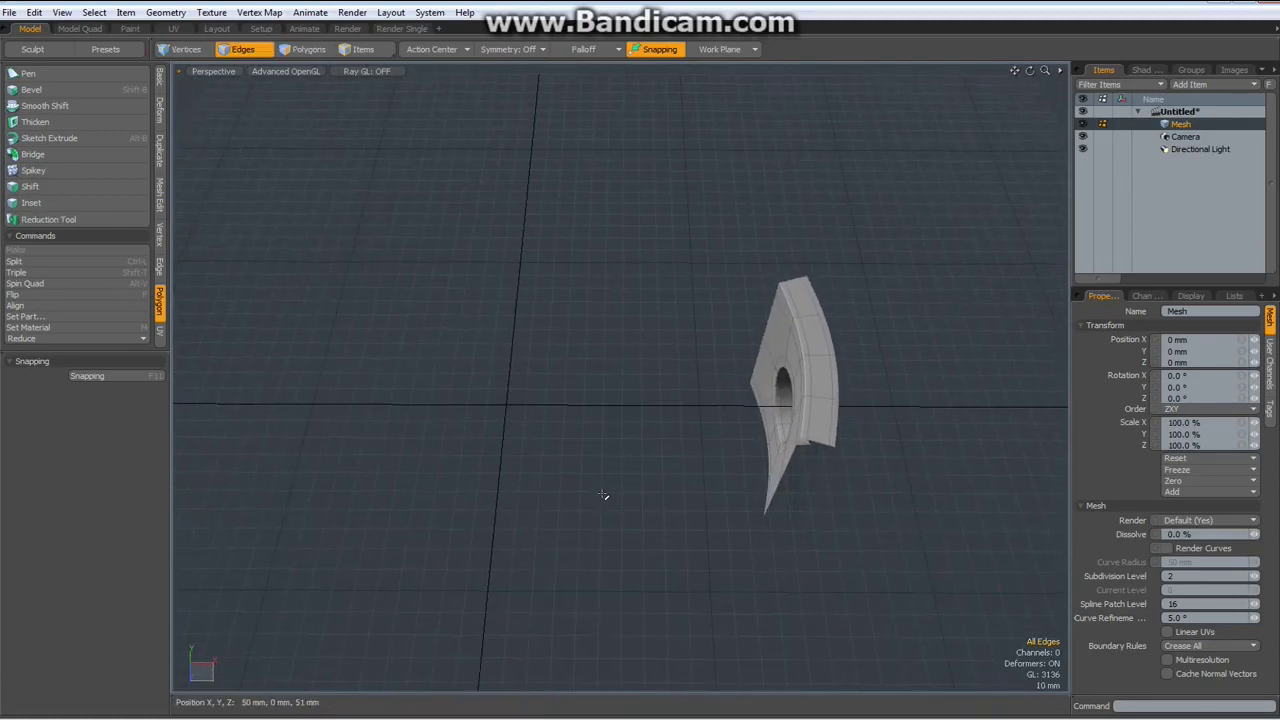
pyautogui.scroll(-2, 603, 494)
pyautogui.scroll(2, 603, 494)
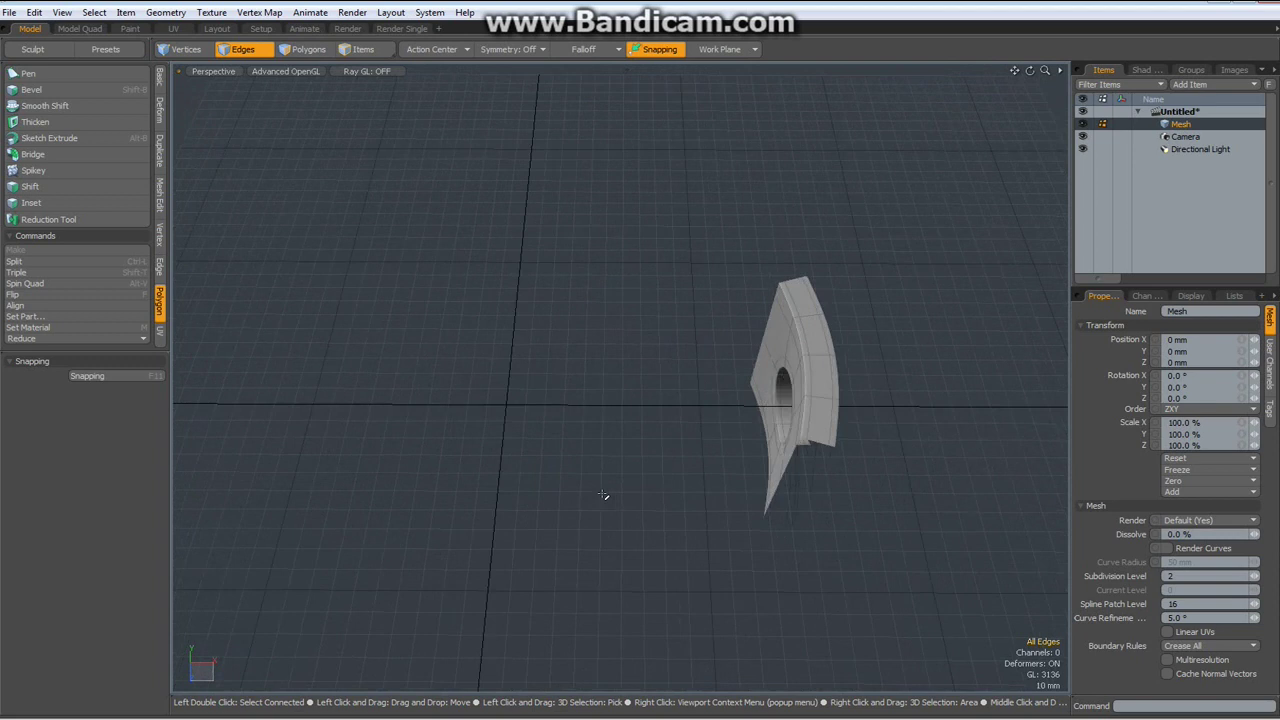
# Step: From the top view, radially array the segment 10 times around the Y axis, with the action center set to Origin
pyautogui.press('KP_1')
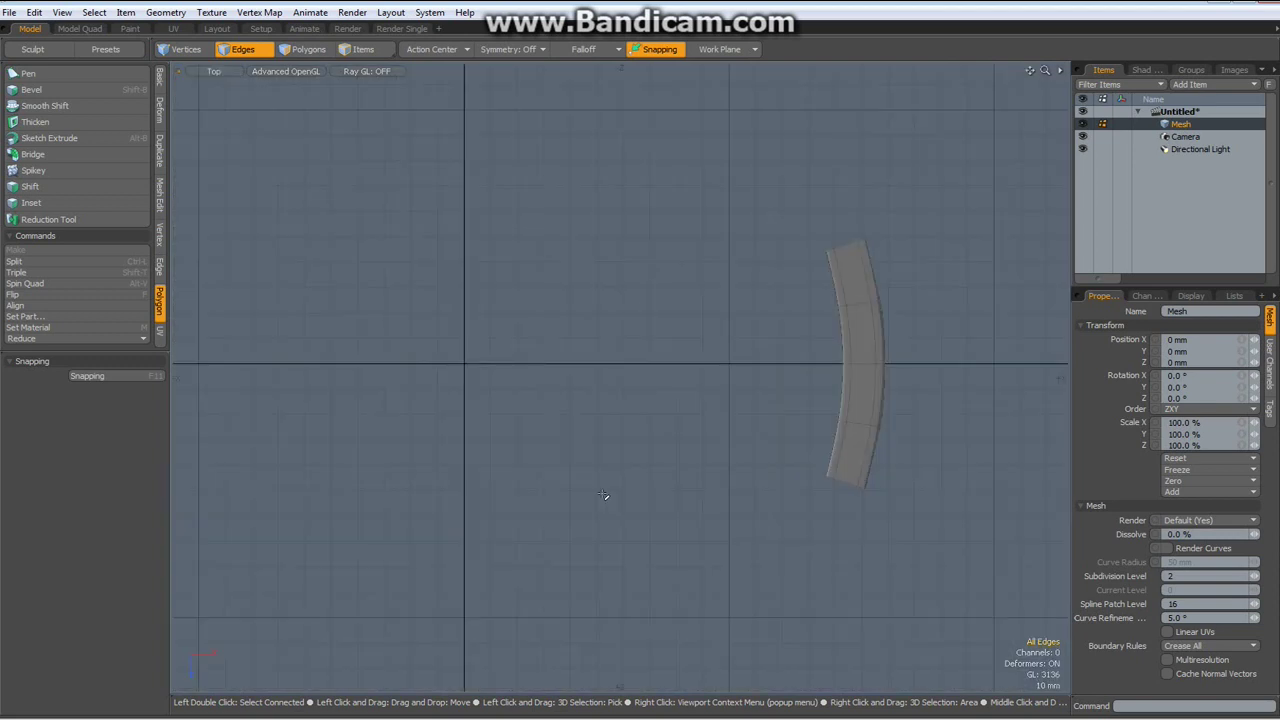
pyautogui.click(159, 152)
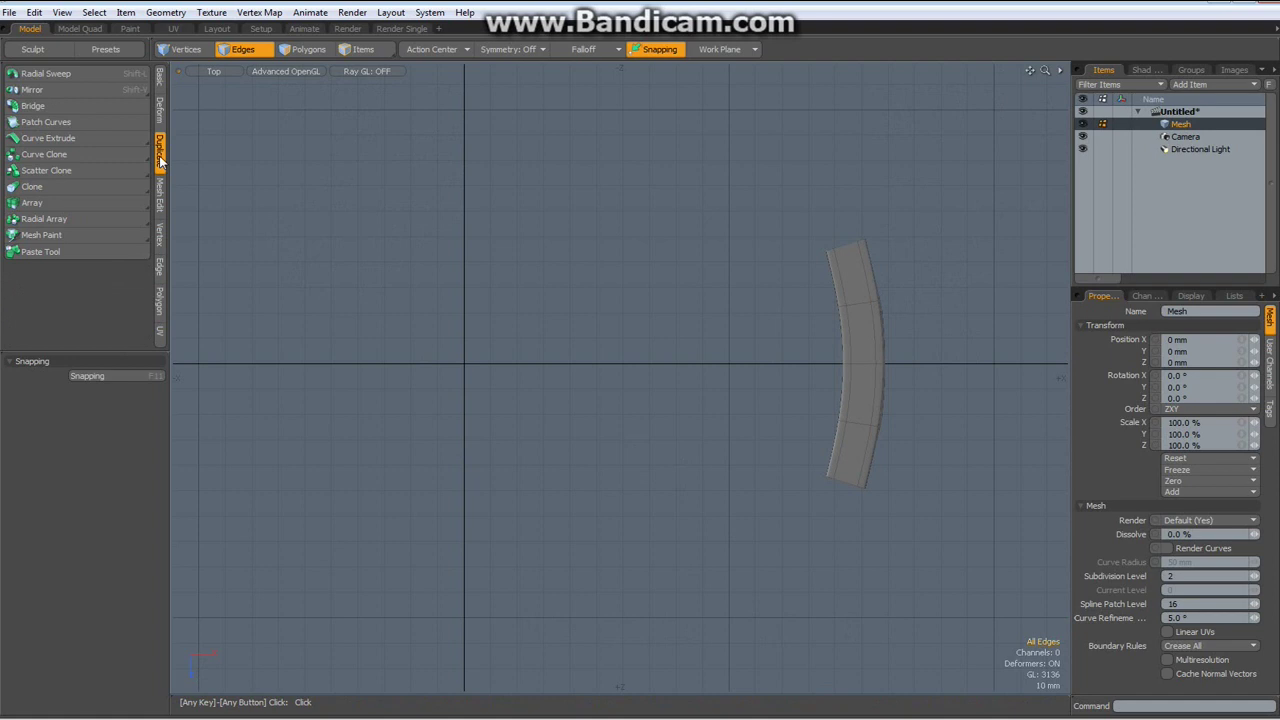
pyautogui.click(42, 219)
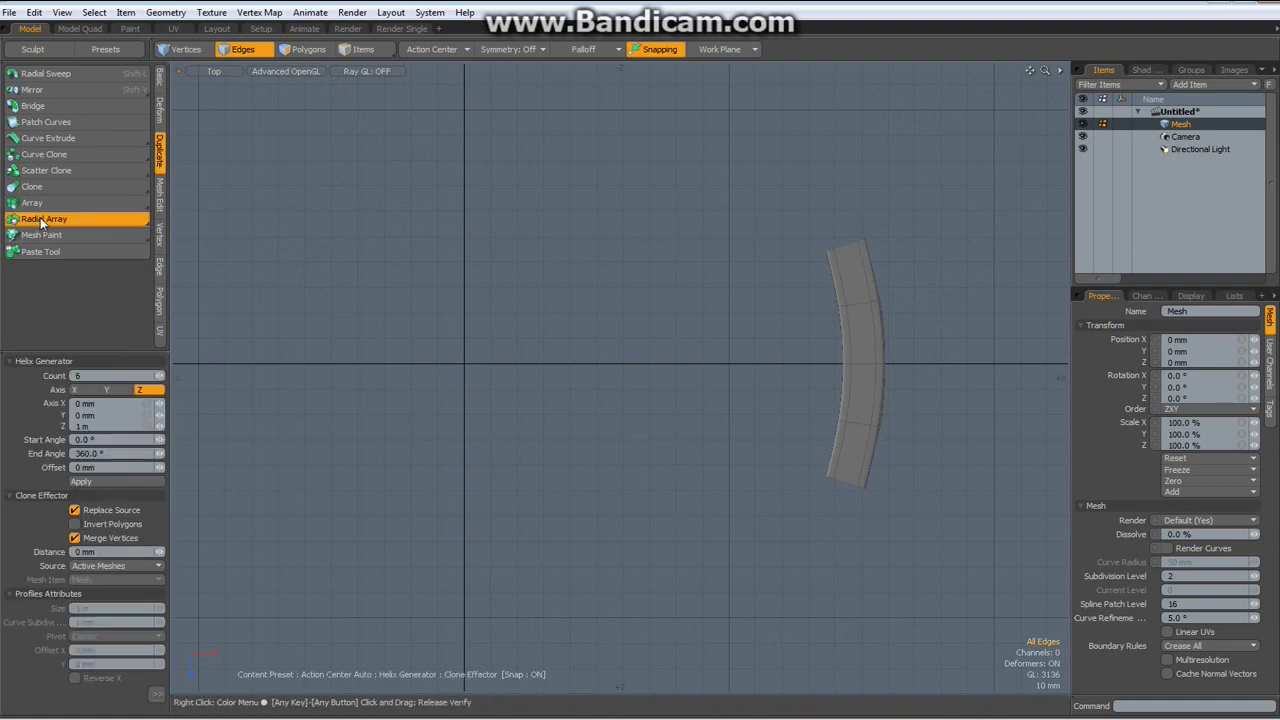
pyautogui.moveTo(84, 376); pyautogui.dragTo(60, 376)
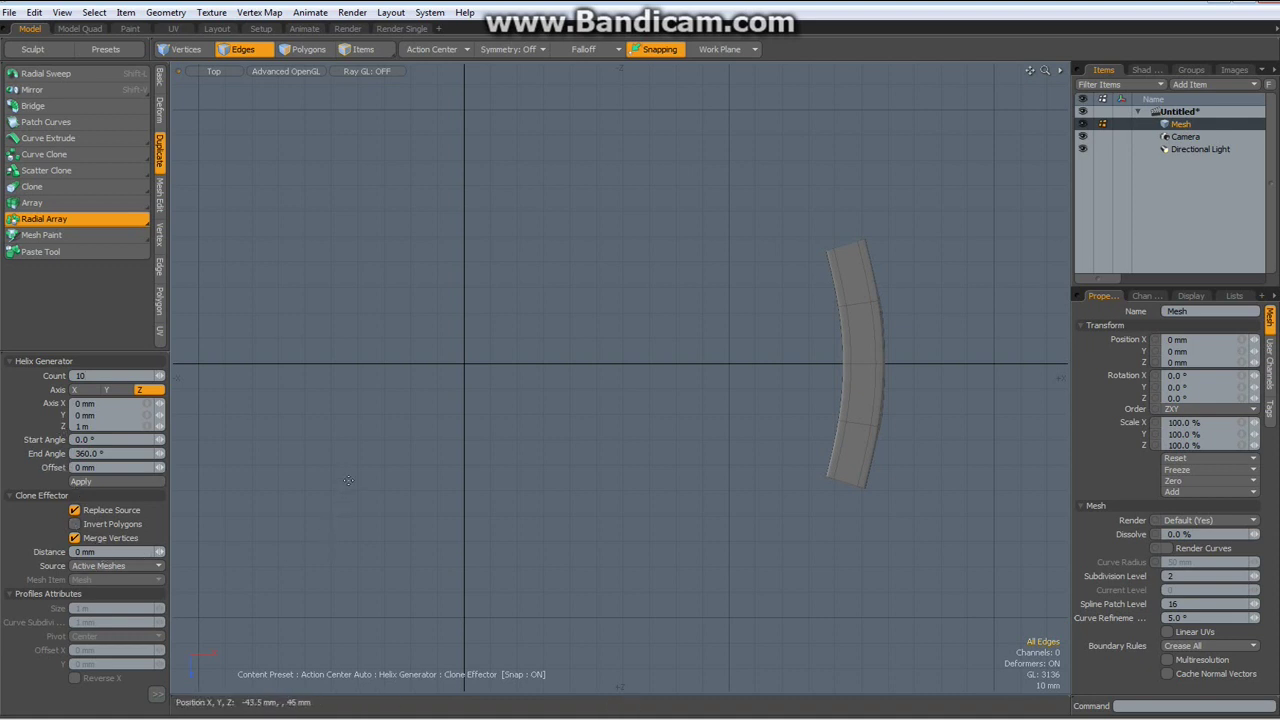
pyautogui.click(438, 55)
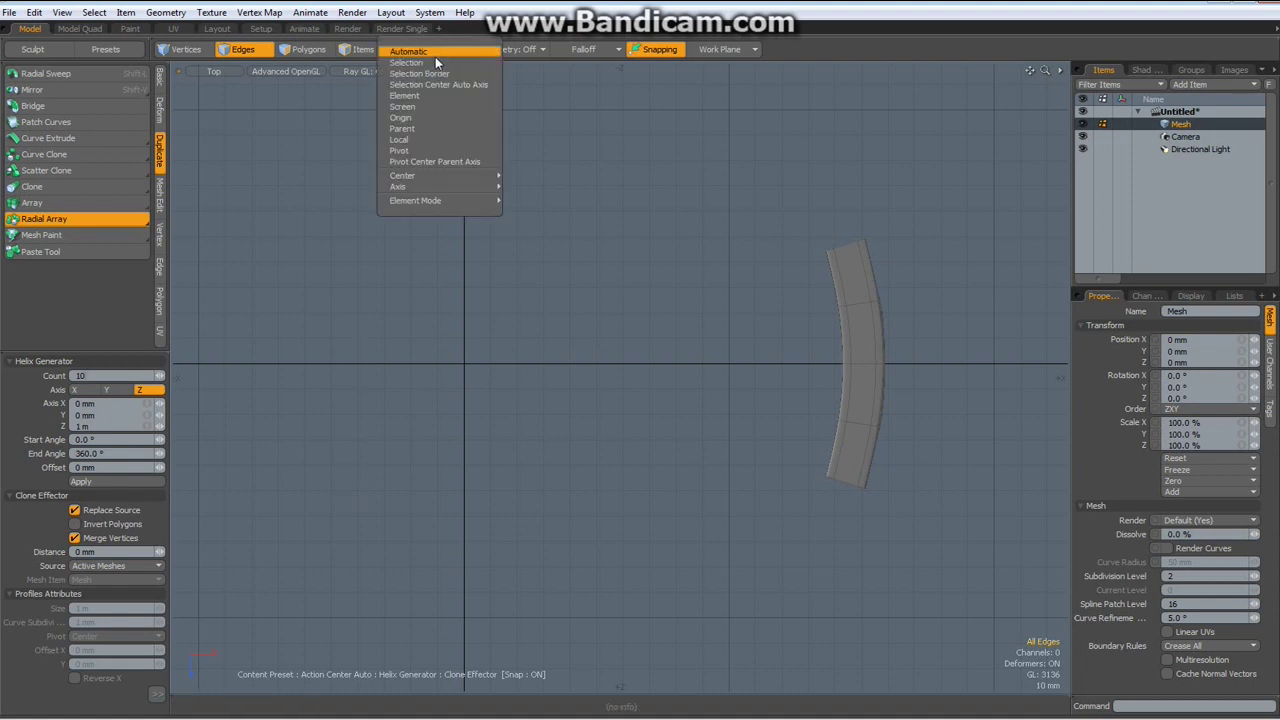
pyautogui.click(416, 118)
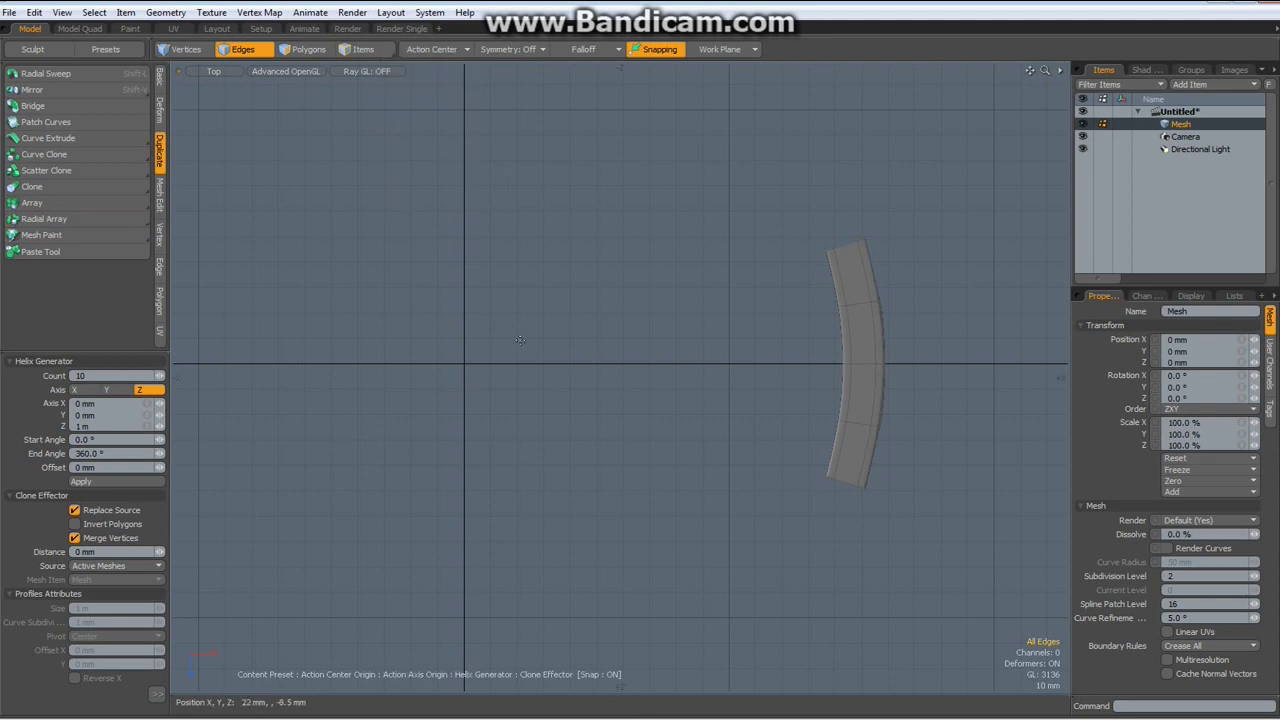
pyautogui.click(461, 368)
pyautogui.scroll(-3, 552, 333)
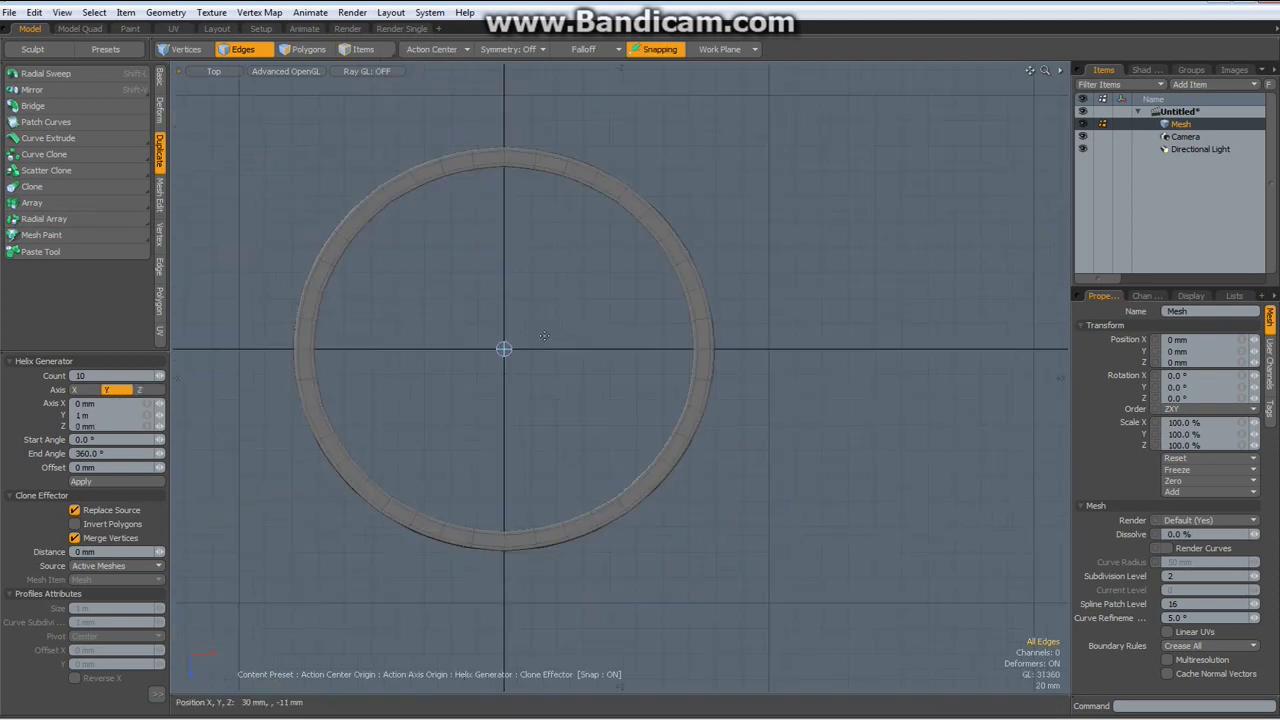
pyautogui.scroll(2, 544, 336)
pyautogui.scroll(-1, 544, 336)
pyautogui.scroll(1, 544, 336)
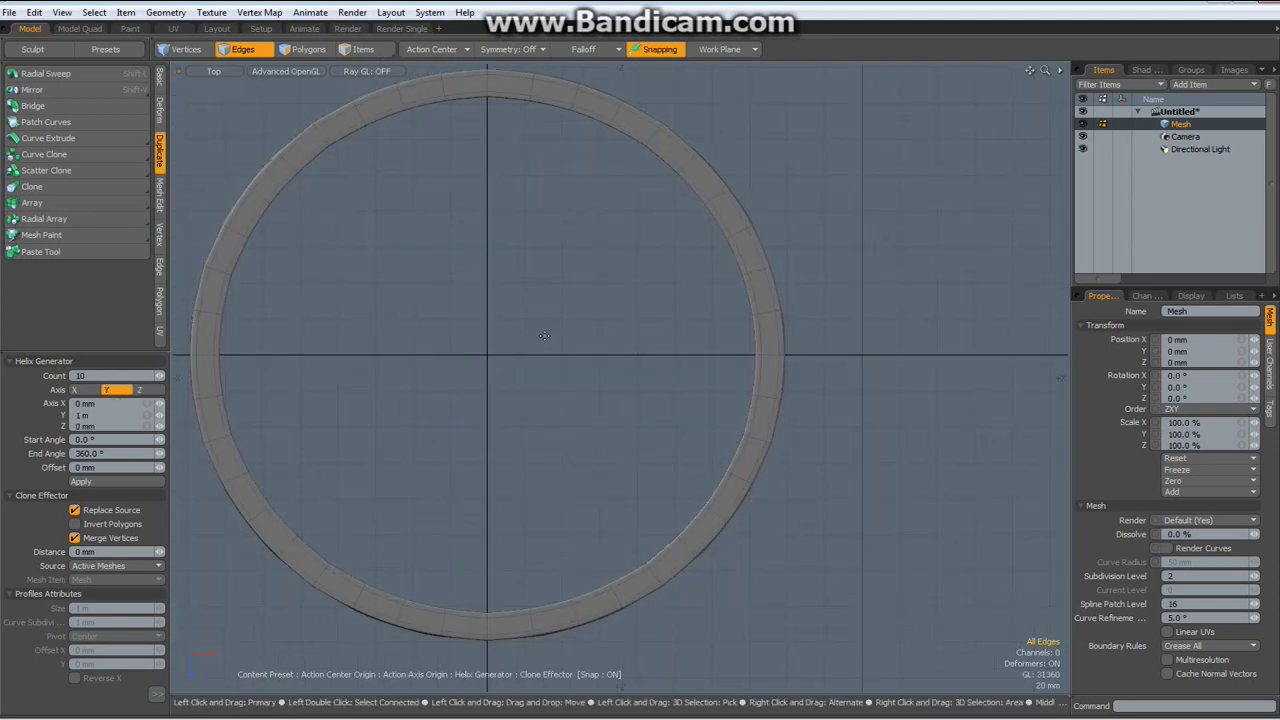
pyautogui.keyDown('alt'); pyautogui.moveTo(544, 336); pyautogui.dragTo(620, 371); pyautogui.keyUp('alt')
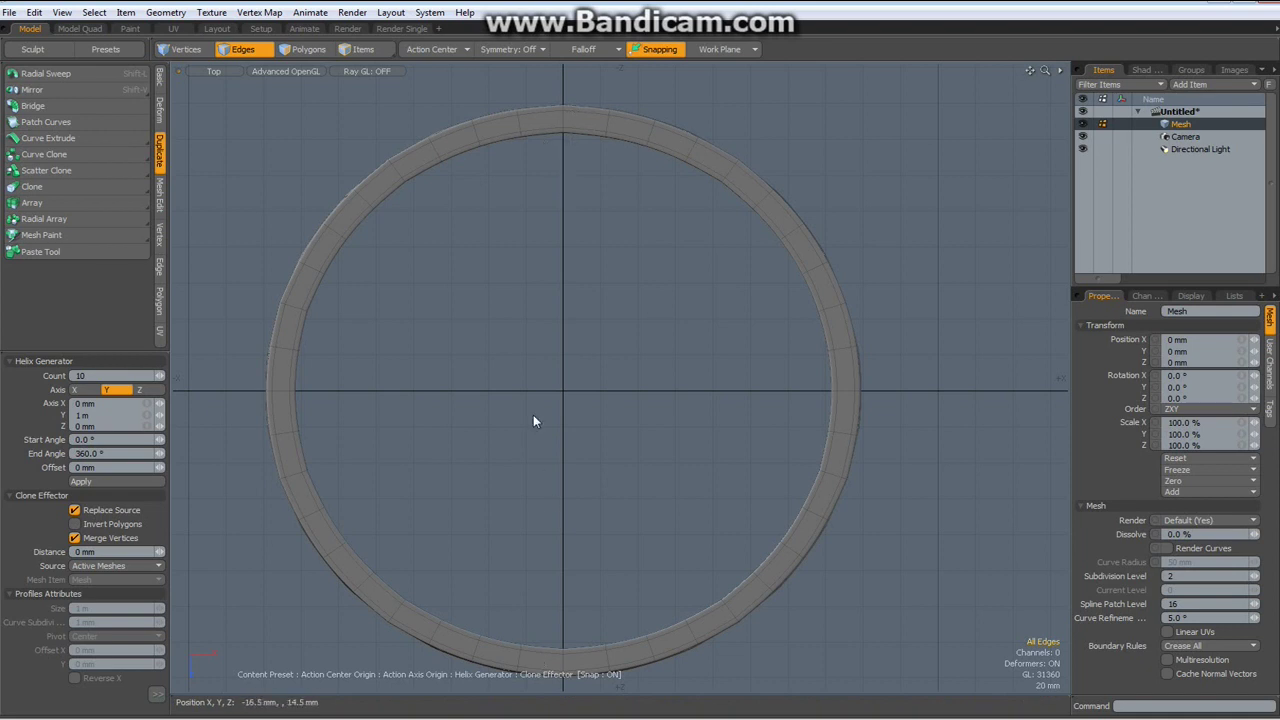
pyautogui.press('q')
# Step: Select the seam edges on the Z axis at both sides of the ring and scale them flat along X onto the center line
pyautogui.scroll(-3, 562, 262)
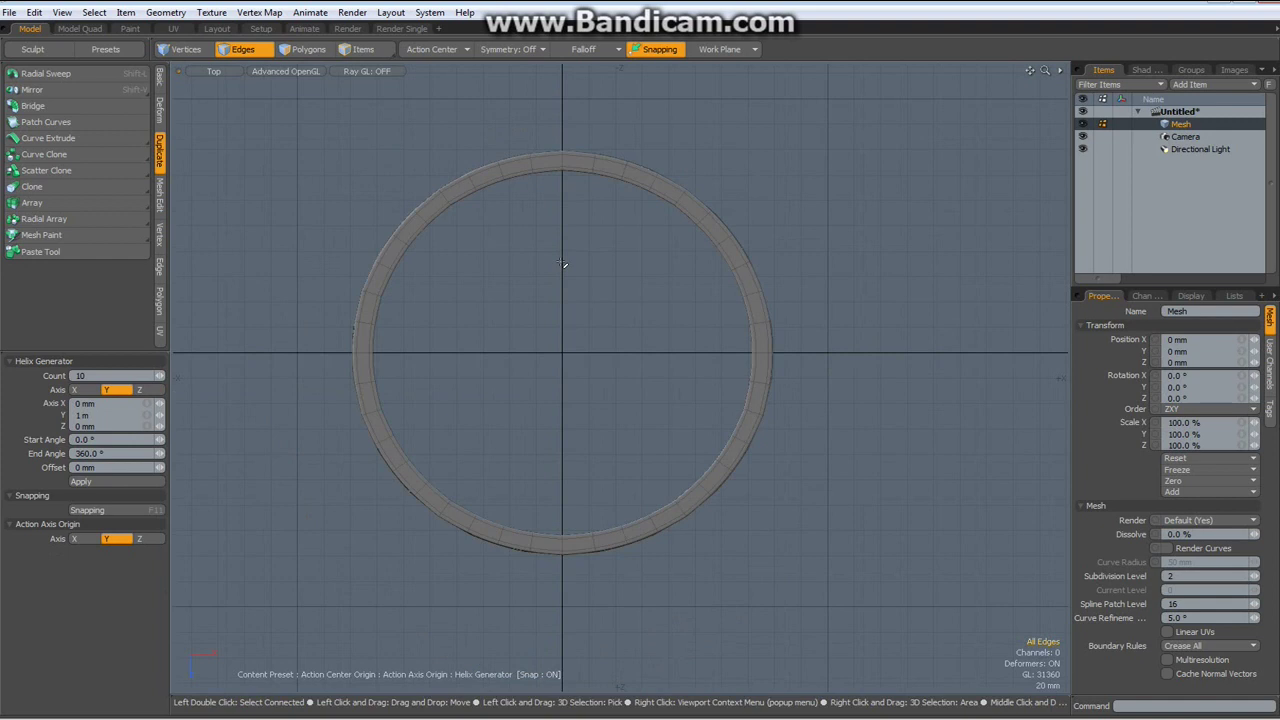
pyautogui.moveTo(552, 127); pyautogui.dragTo(573, 579)
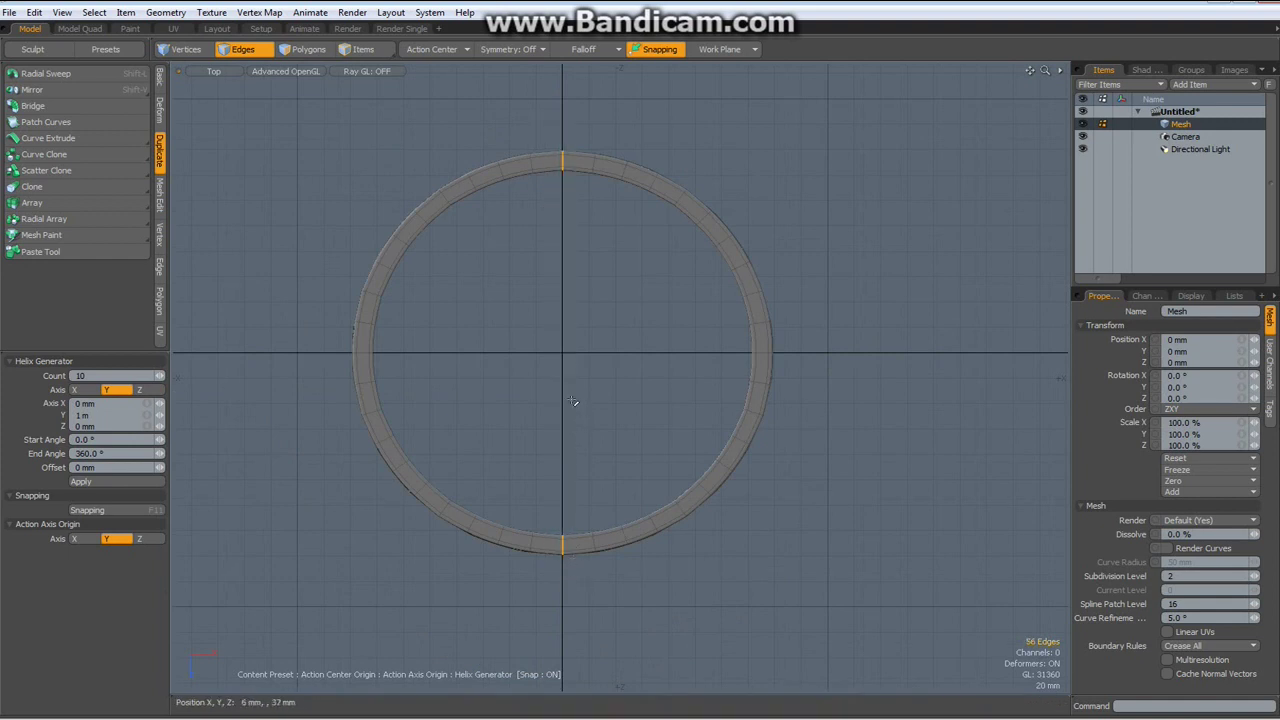
pyautogui.press('y')
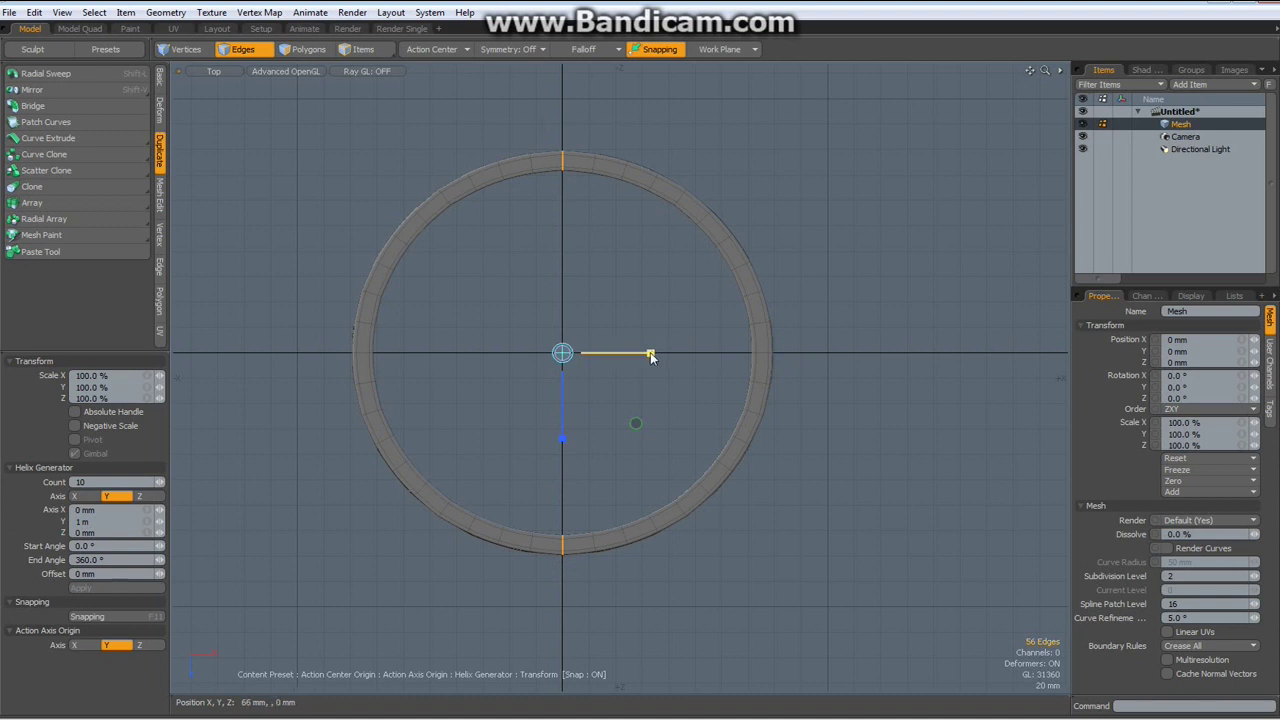
pyautogui.moveTo(650, 353); pyautogui.dragTo(562, 353)
pyautogui.press('space')
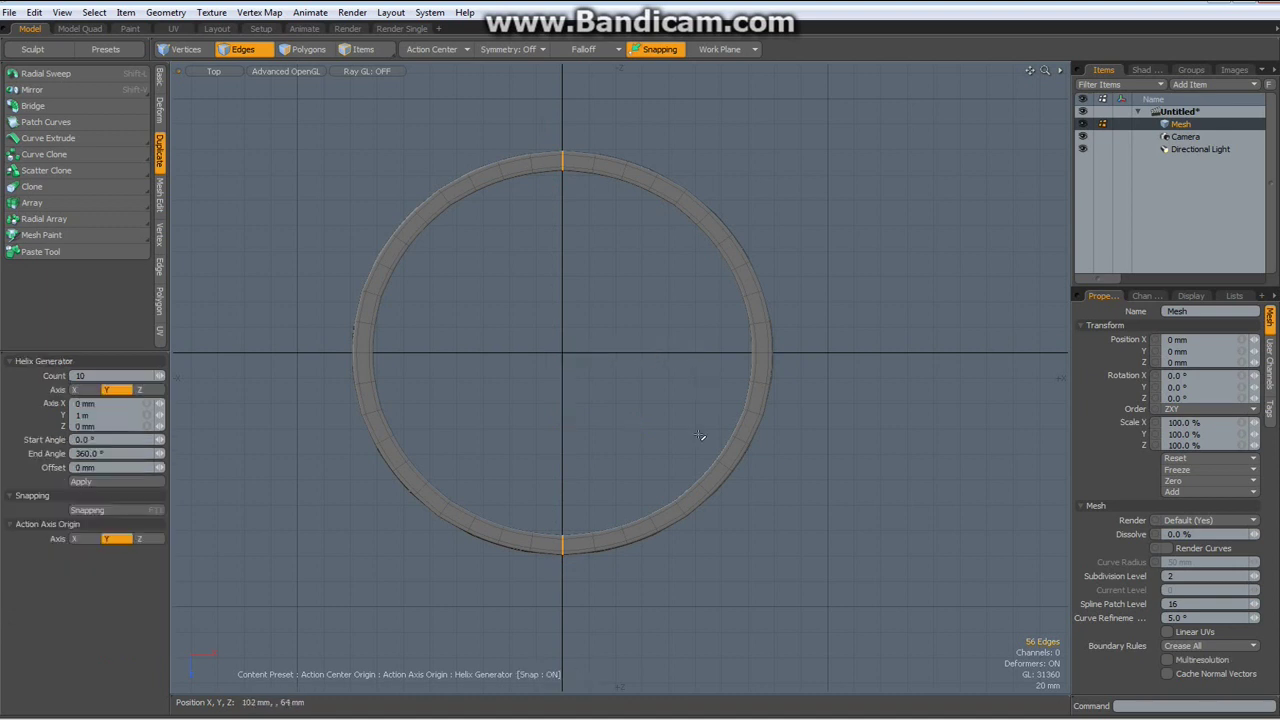
# Step: Merge the selected seam vertices with the Automatic range
pyautogui.click(159, 235)
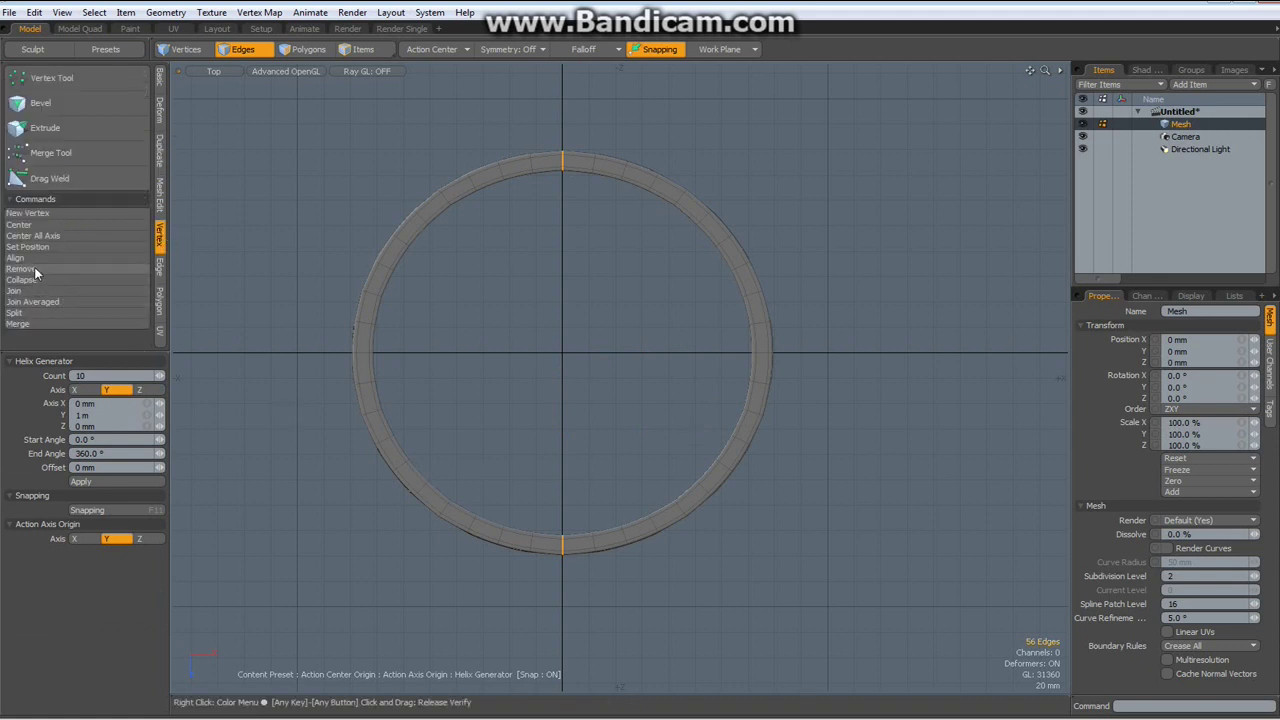
pyautogui.click(20, 324)
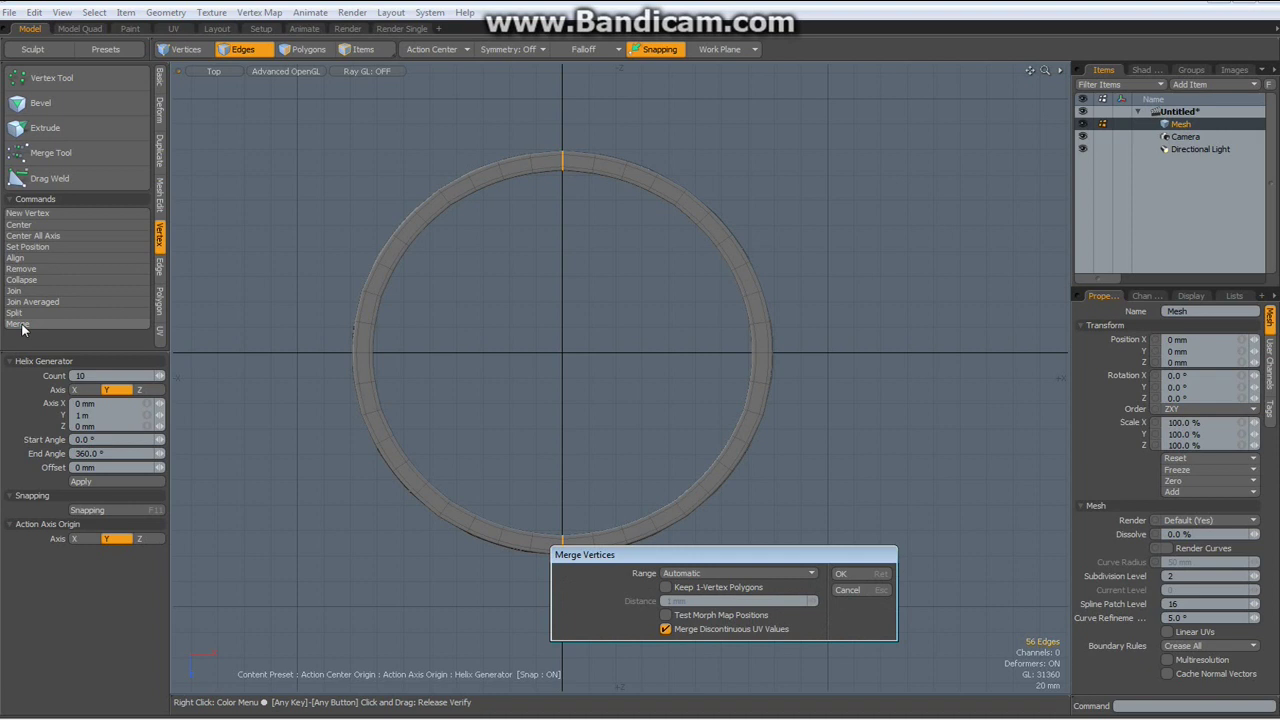
pyautogui.press('Return')
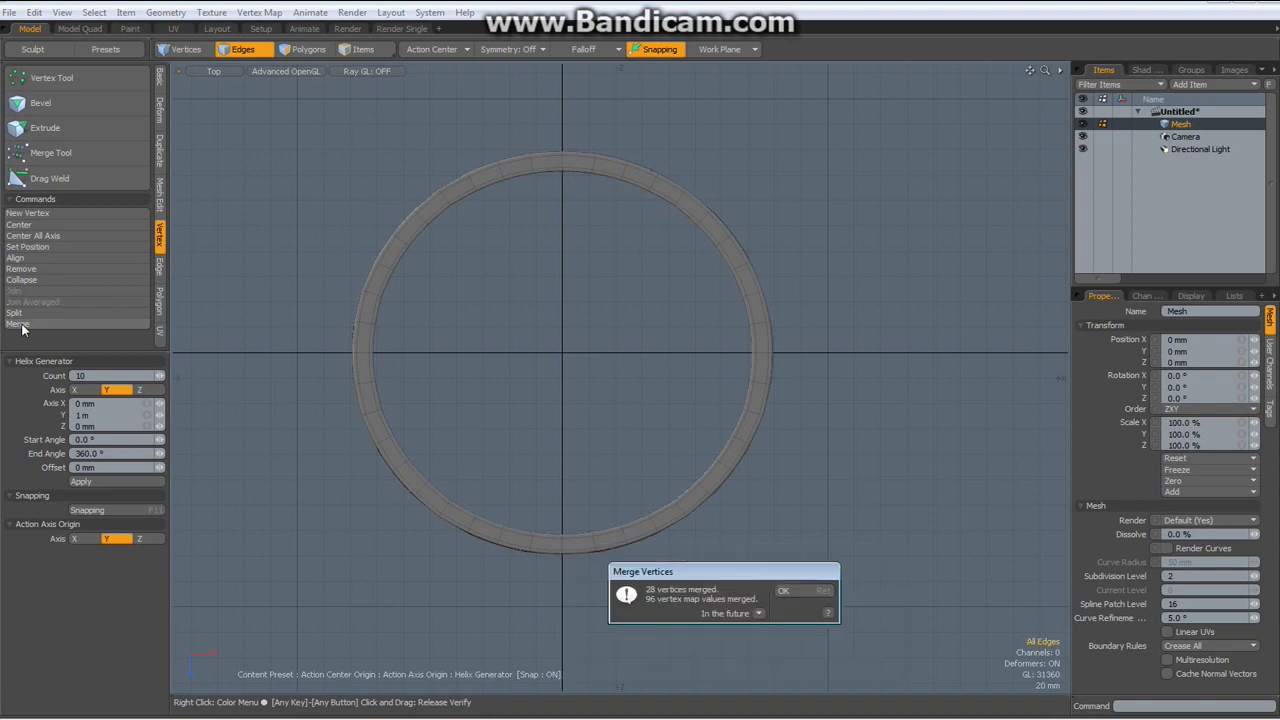
pyautogui.click(792, 590)
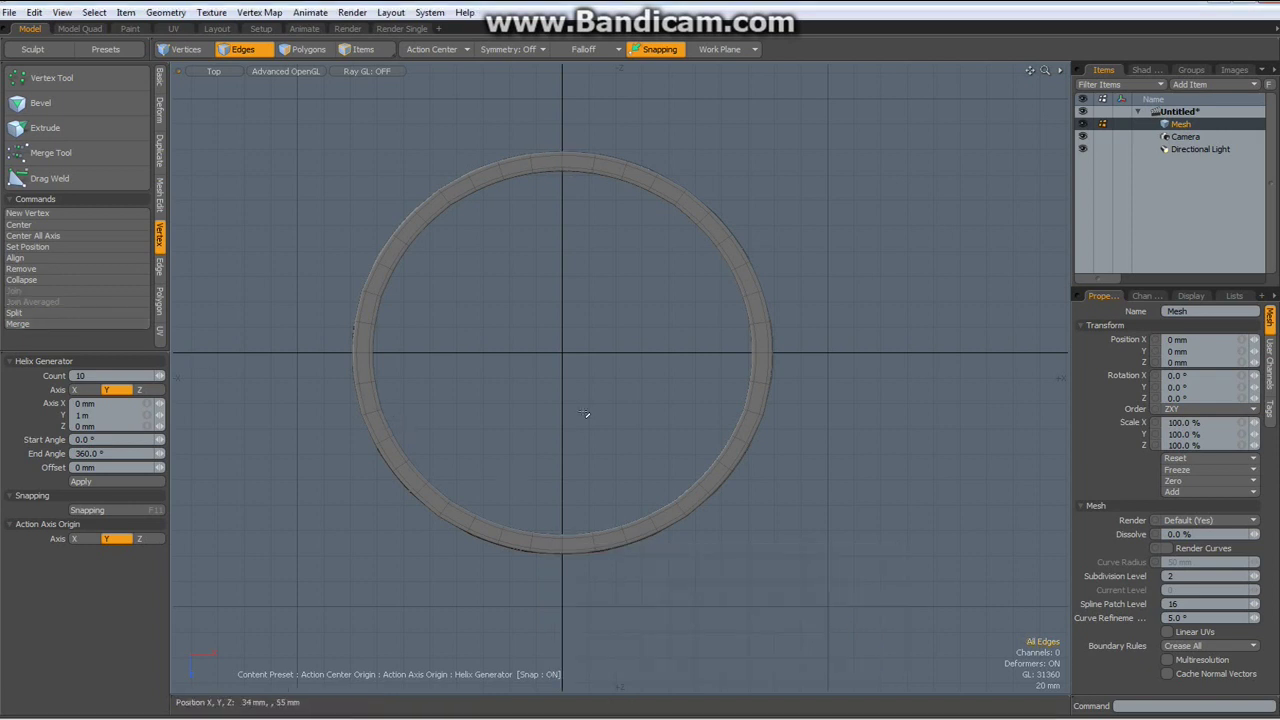
# Step: In perspective, with no edges selected, run Merge Vertices on the whole ring with the Automatic range
pyautogui.hotkey('ctrl', 'space')
pyautogui.click(595, 350)
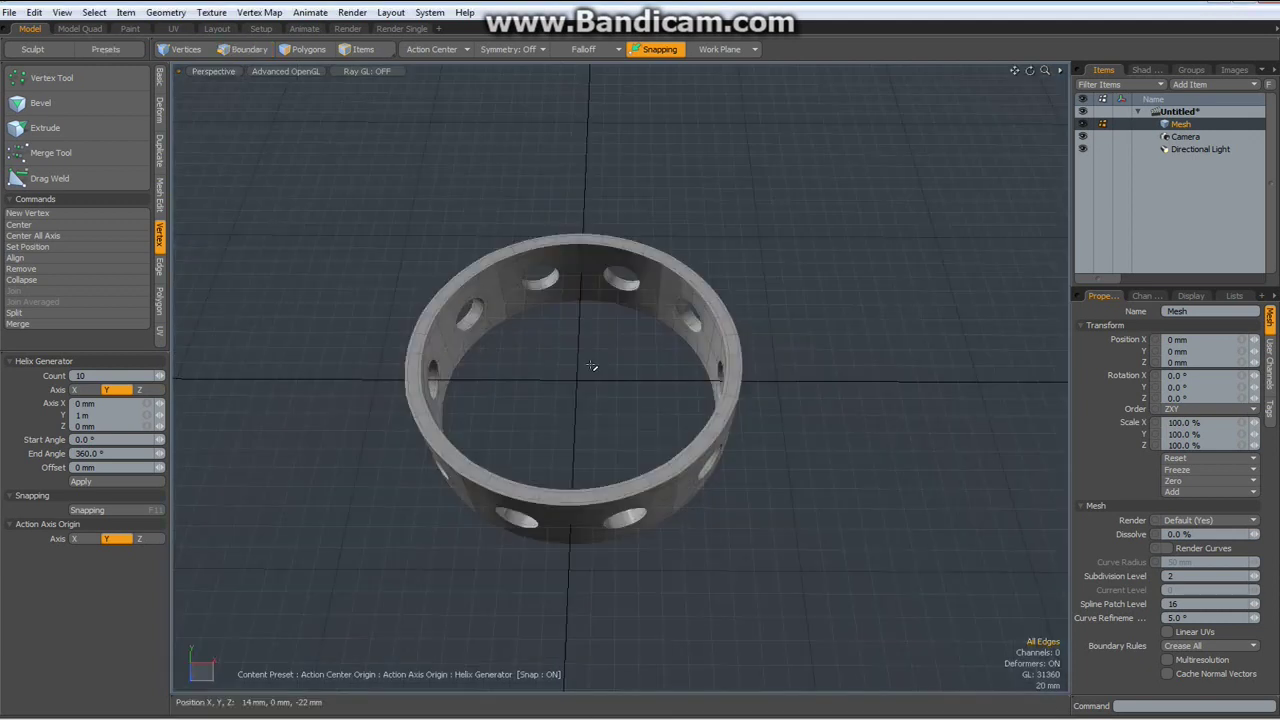
pyautogui.keyDown('alt'); pyautogui.moveTo(572, 372); pyautogui.dragTo(480, 310); pyautogui.keyUp('alt')
pyautogui.press('2')
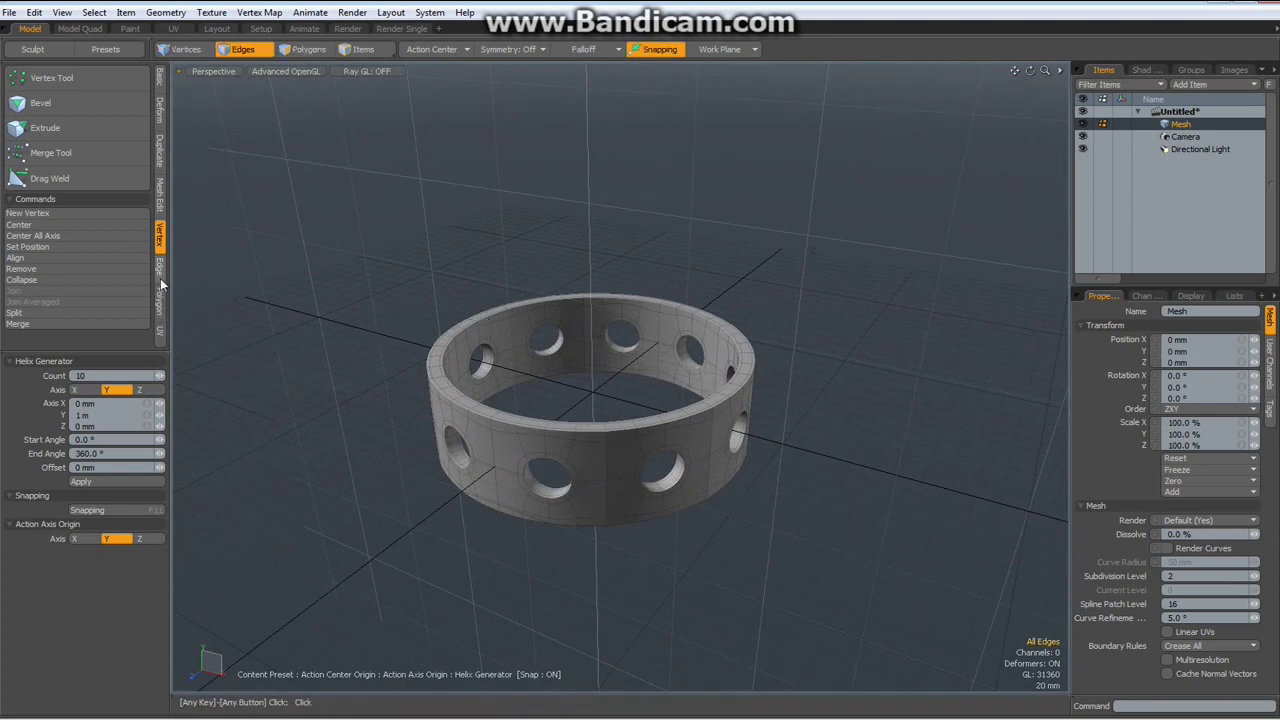
pyautogui.click(44, 326)
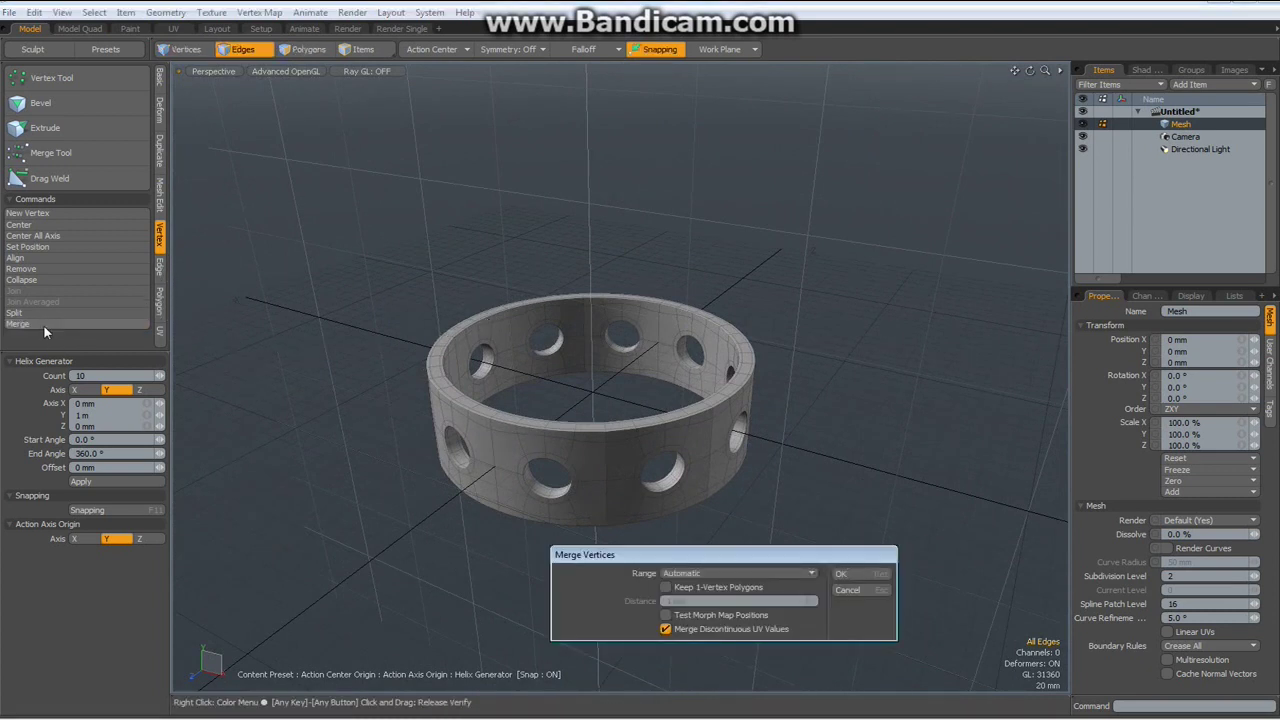
pyautogui.press('Return')
pyautogui.press('Return')
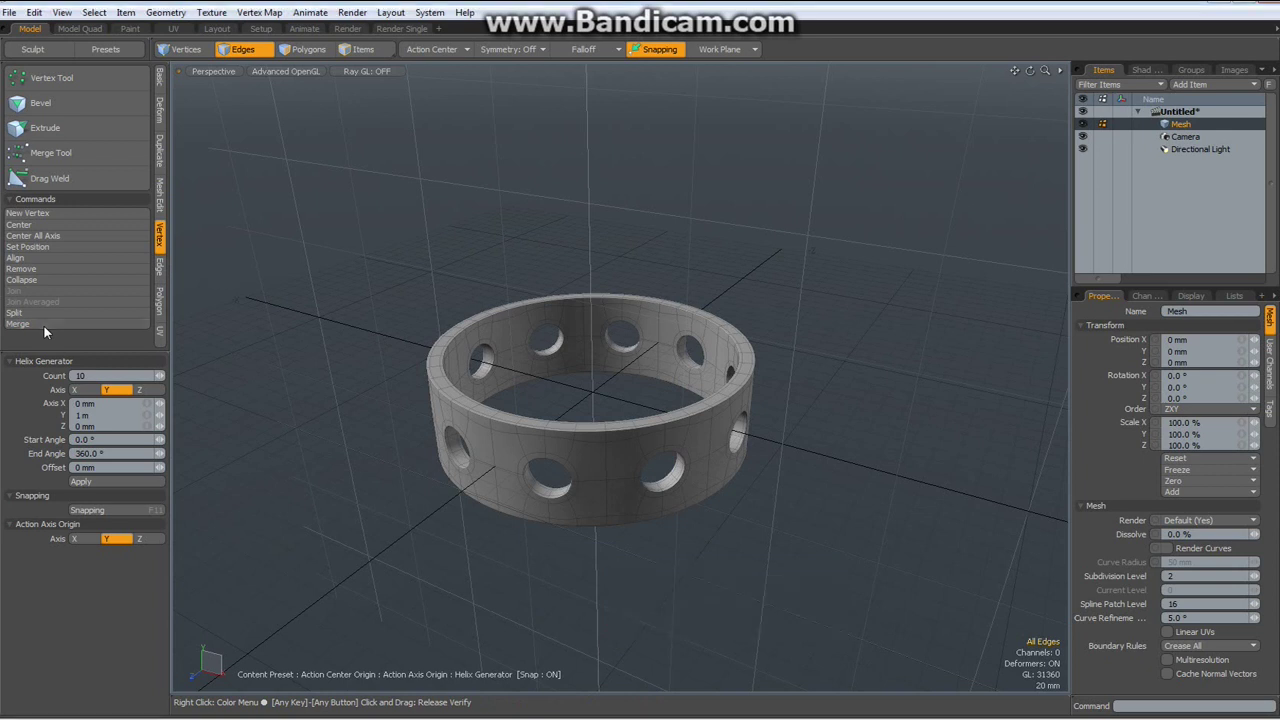
# Step: Hide the work plane grid and inspect the ring's surface, holes and rims from above and below
pyautogui.keyDown('alt'); pyautogui.moveTo(480, 300); pyautogui.dragTo(347, 491); pyautogui.keyUp('alt')
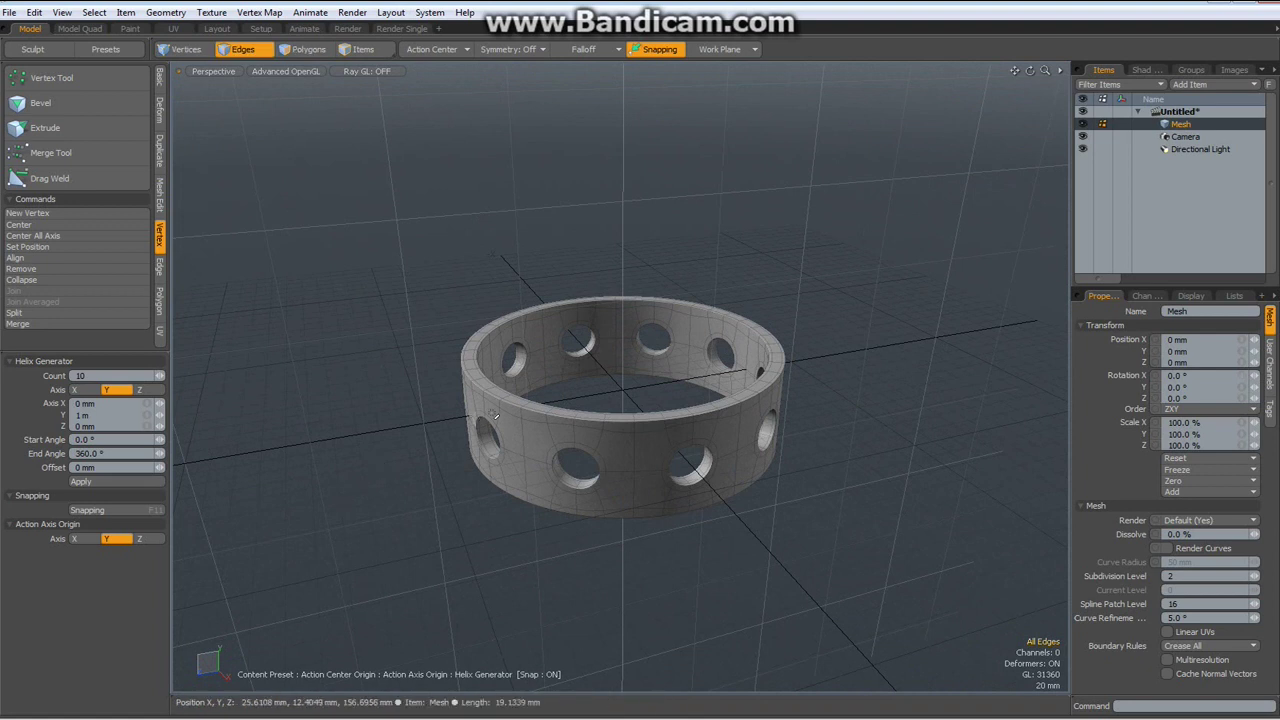
pyautogui.scroll(3, 497, 385)
pyautogui.keyDown('alt'); pyautogui.keyDown('shift'); pyautogui.moveTo(651, 434); pyautogui.dragTo(500, 408); pyautogui.keyUp('shift'); pyautogui.keyUp('alt')
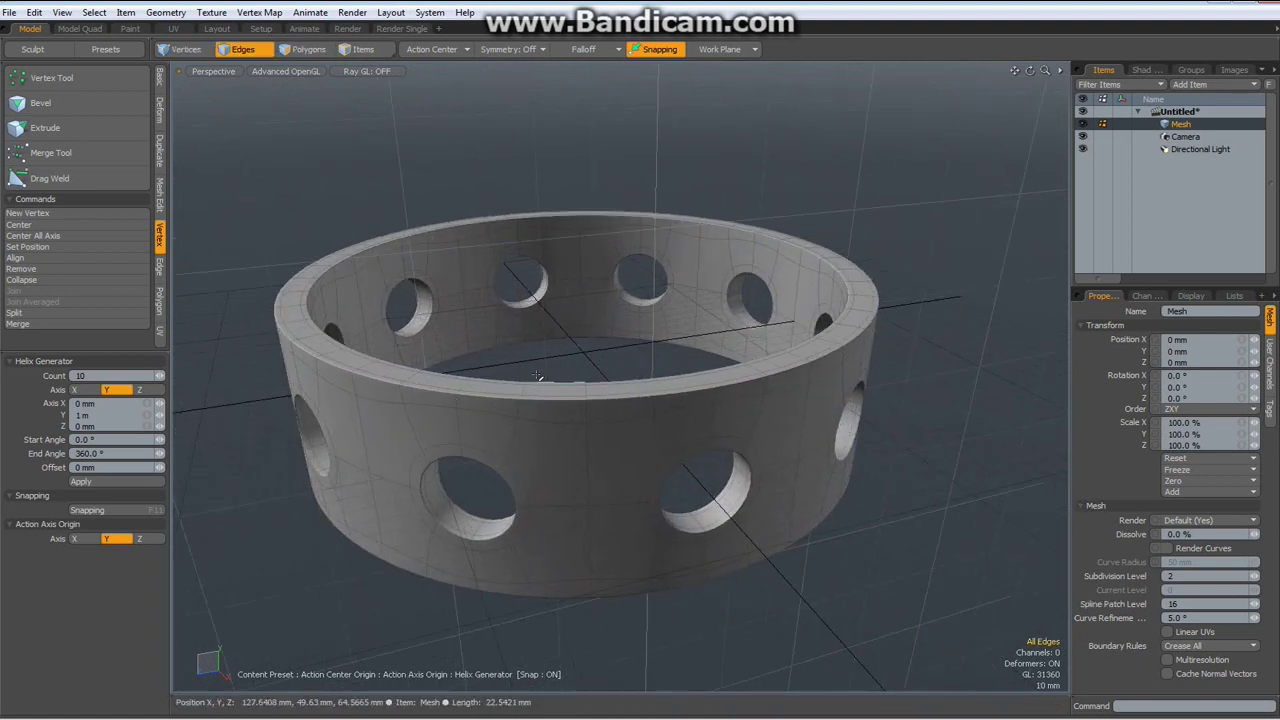
pyautogui.hotkey('ctrl', '3')
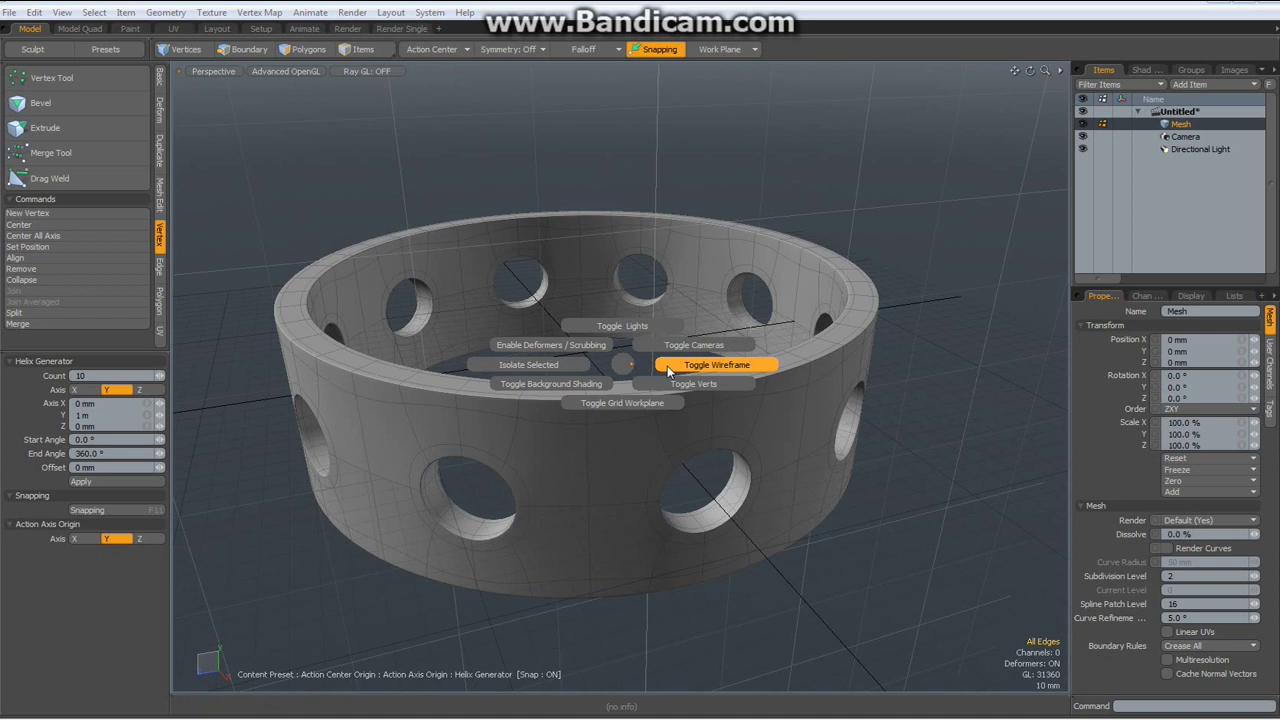
pyautogui.click(622, 402)
pyautogui.keyDown('alt'); pyautogui.moveTo(622, 402); pyautogui.dragTo(508, 302); pyautogui.keyUp('alt')
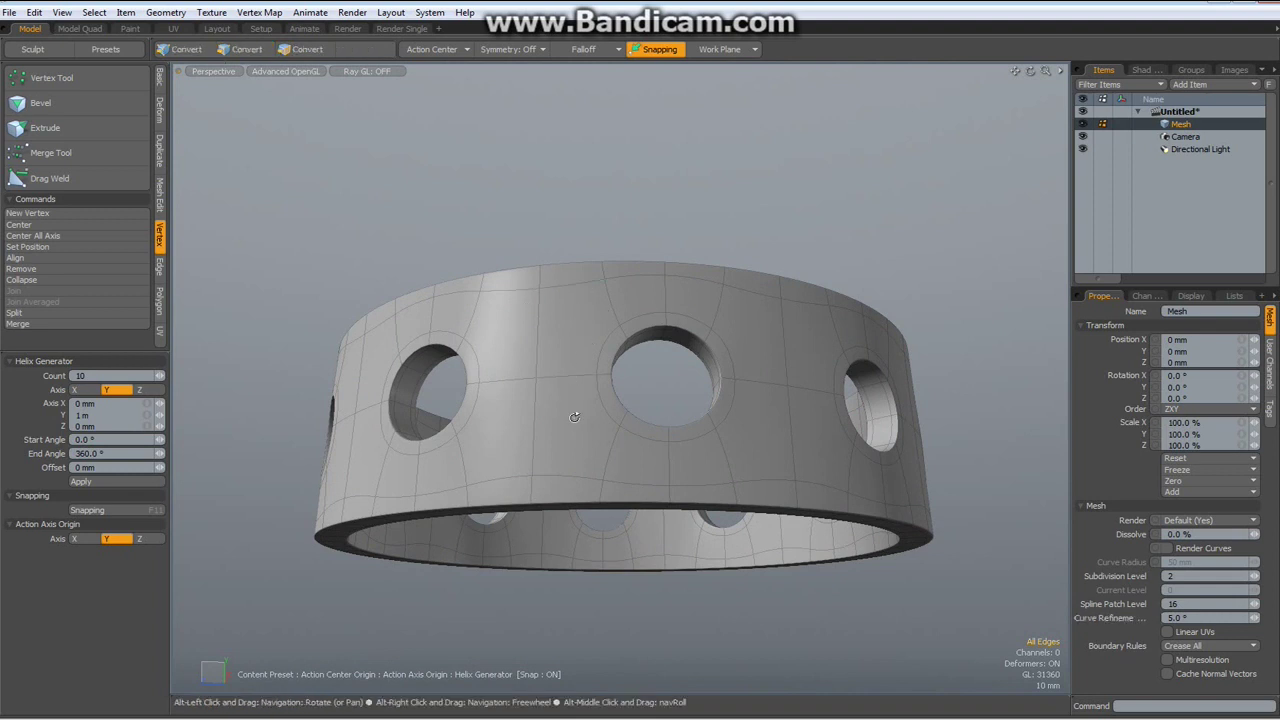
pyautogui.keyDown('alt'); pyautogui.moveTo(571, 316); pyautogui.dragTo(575, 419); pyautogui.keyUp('alt')
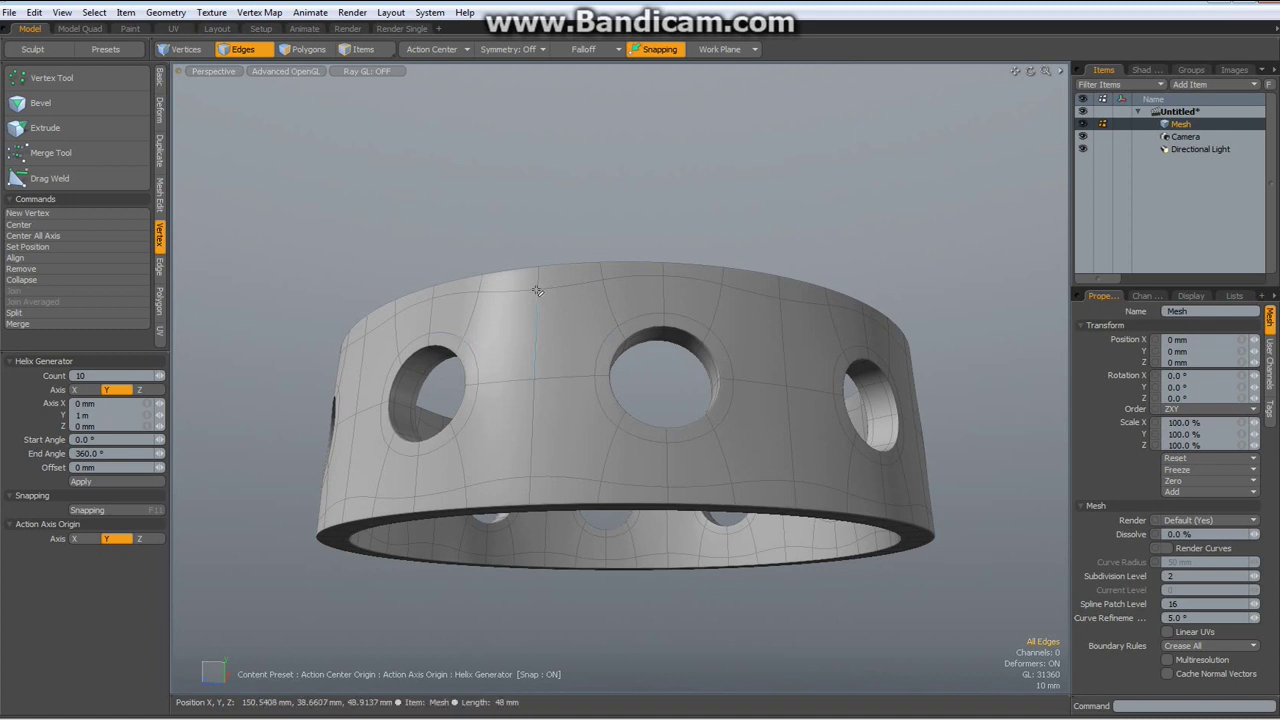
pyautogui.keyDown('alt'); pyautogui.moveTo(615, 322); pyautogui.dragTo(594, 259); pyautogui.keyUp('alt')
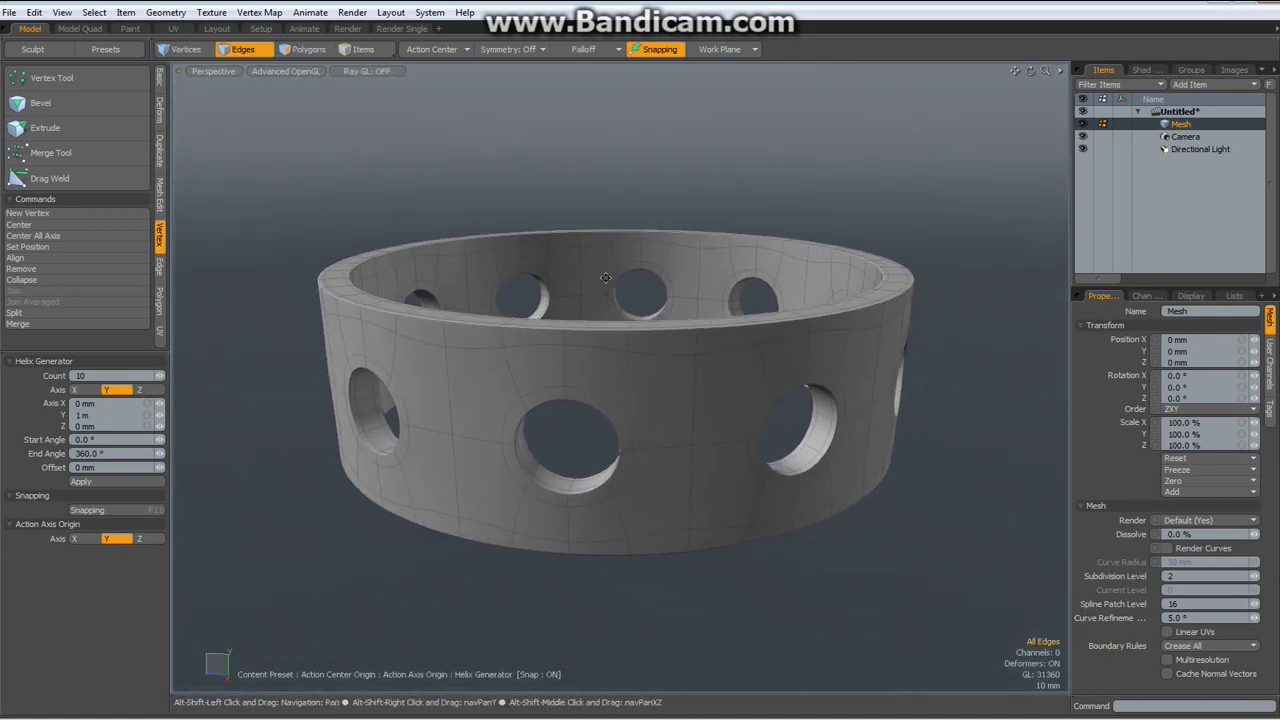
# Step: Switch to the Render layout and frame the ring close up from slightly above in the render preview
pyautogui.click(350, 29)
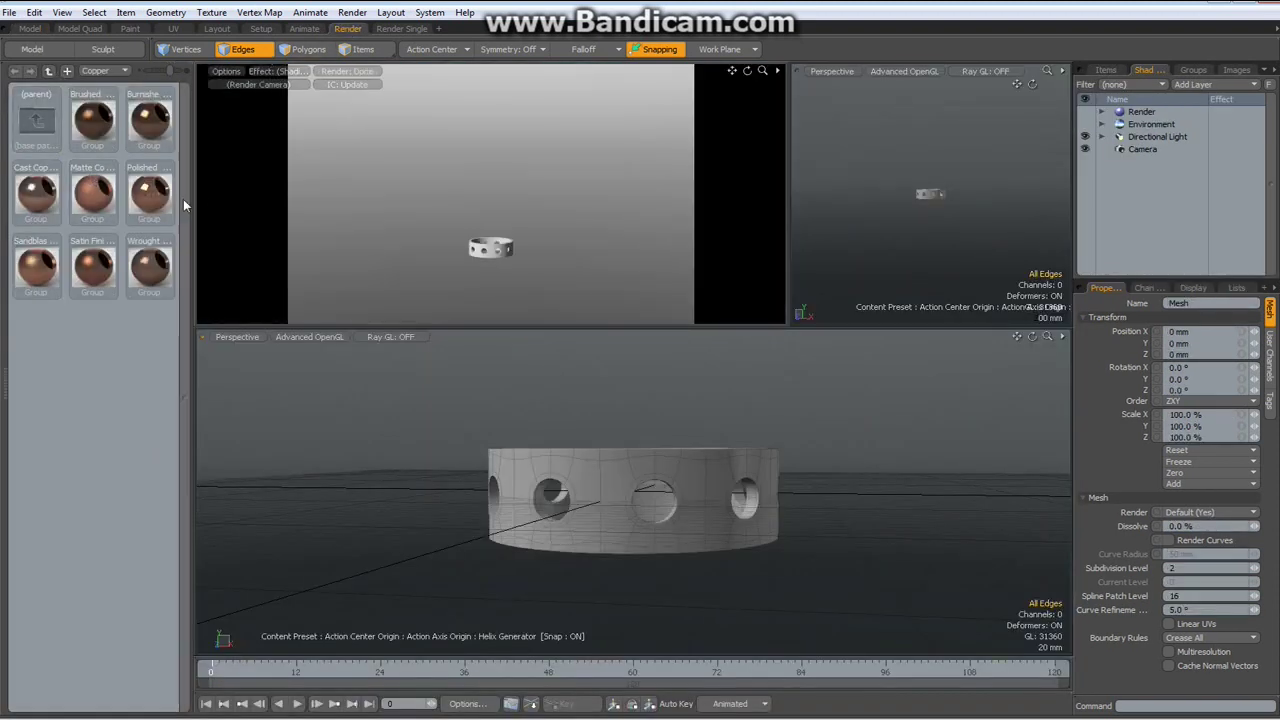
pyautogui.scroll(5, 512, 265)
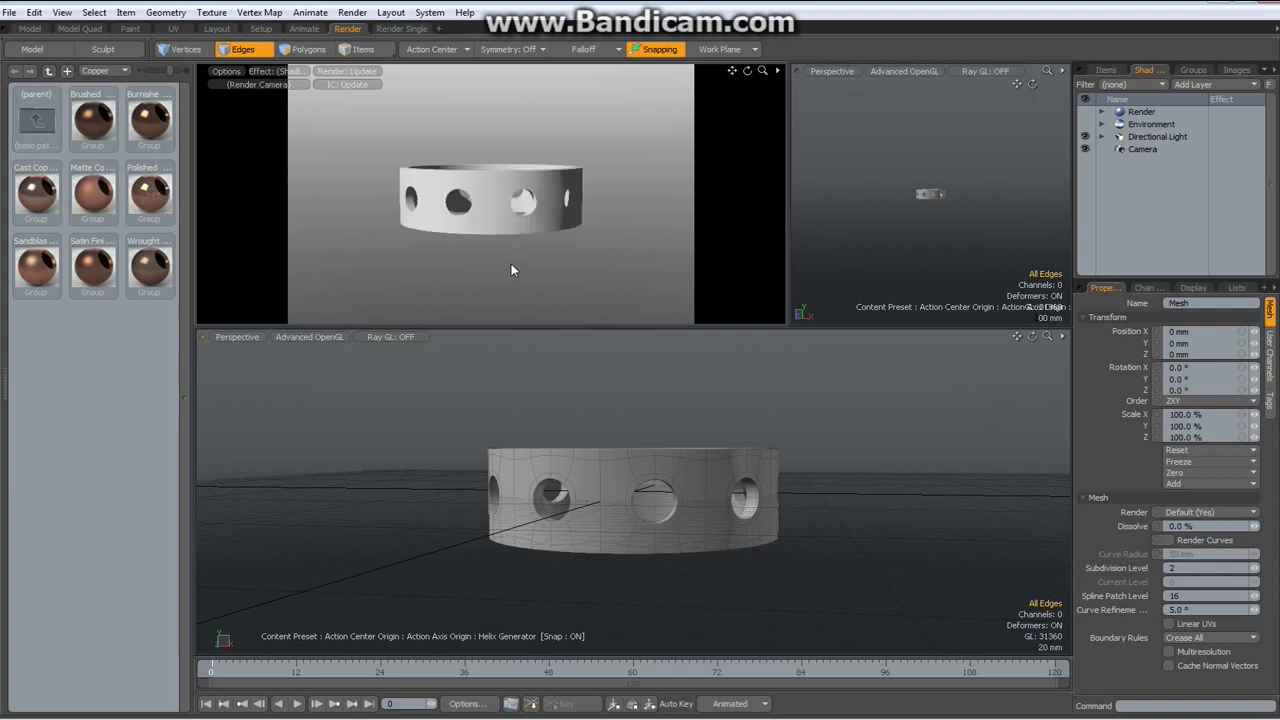
pyautogui.keyDown('alt'); pyautogui.moveTo(551, 189); pyautogui.dragTo(677, 210); pyautogui.keyUp('alt')
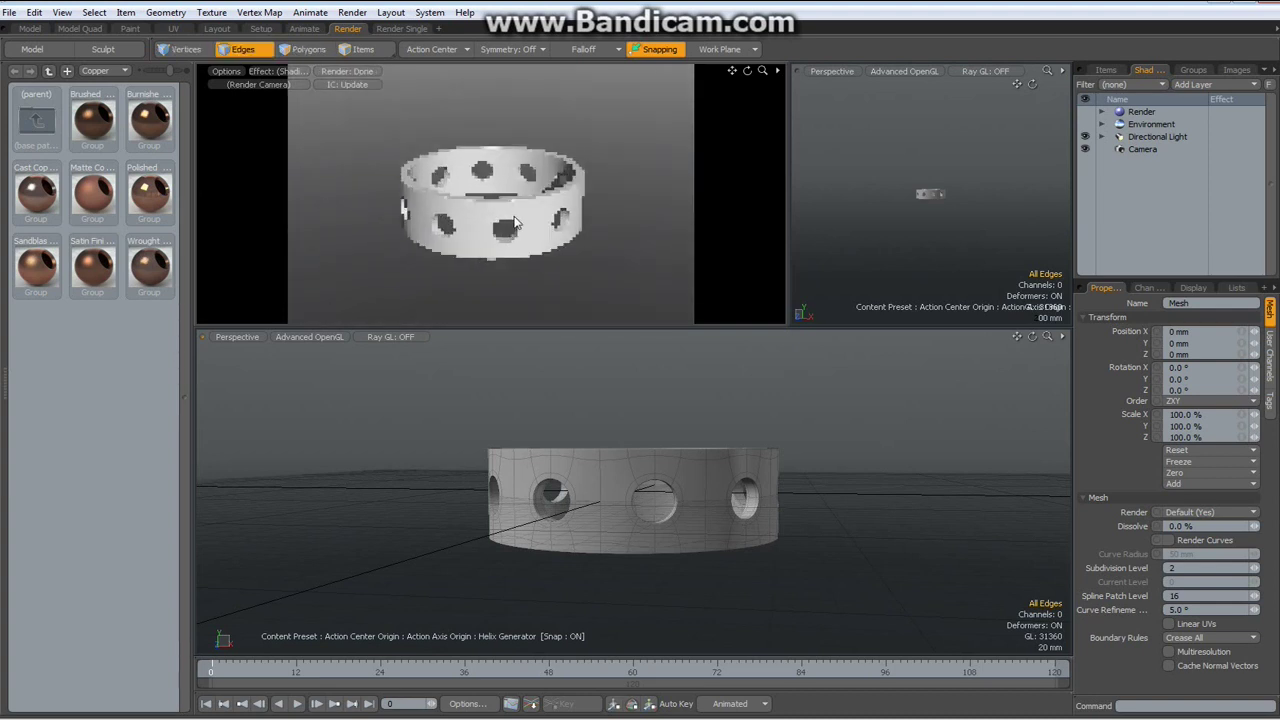
pyautogui.scroll(3, 514, 220)
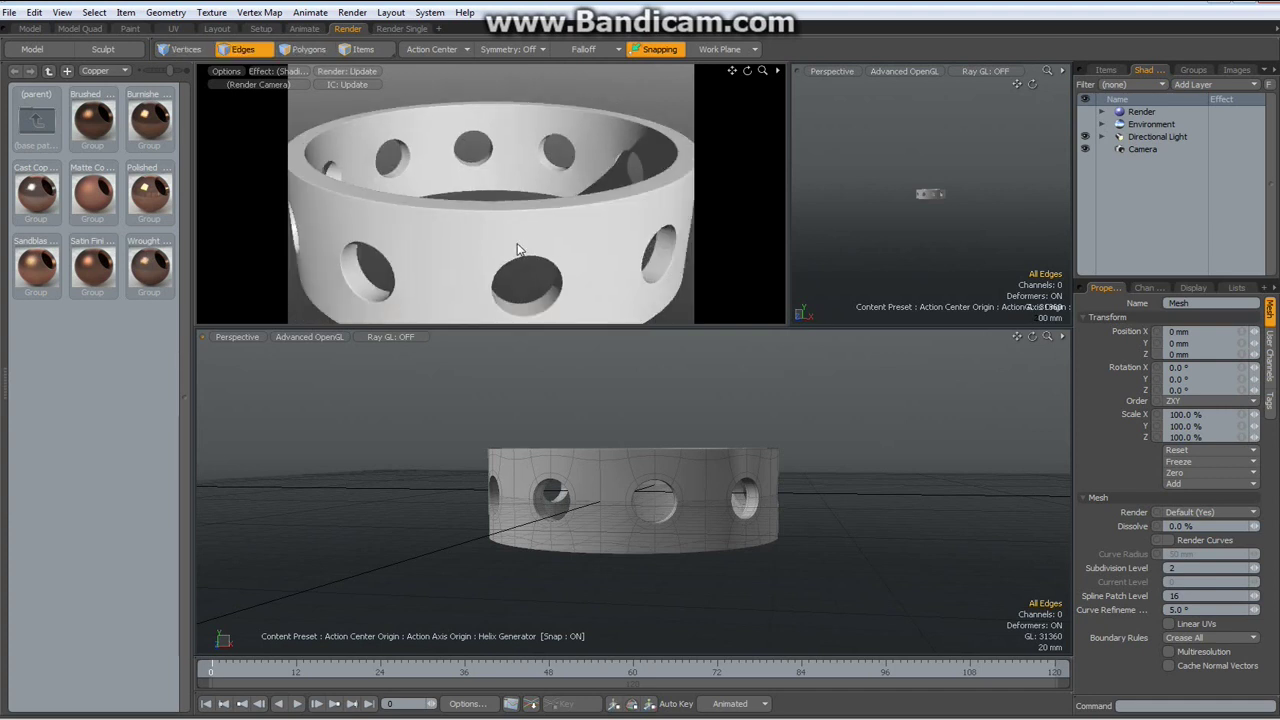
pyautogui.scroll(-2, 512, 240)
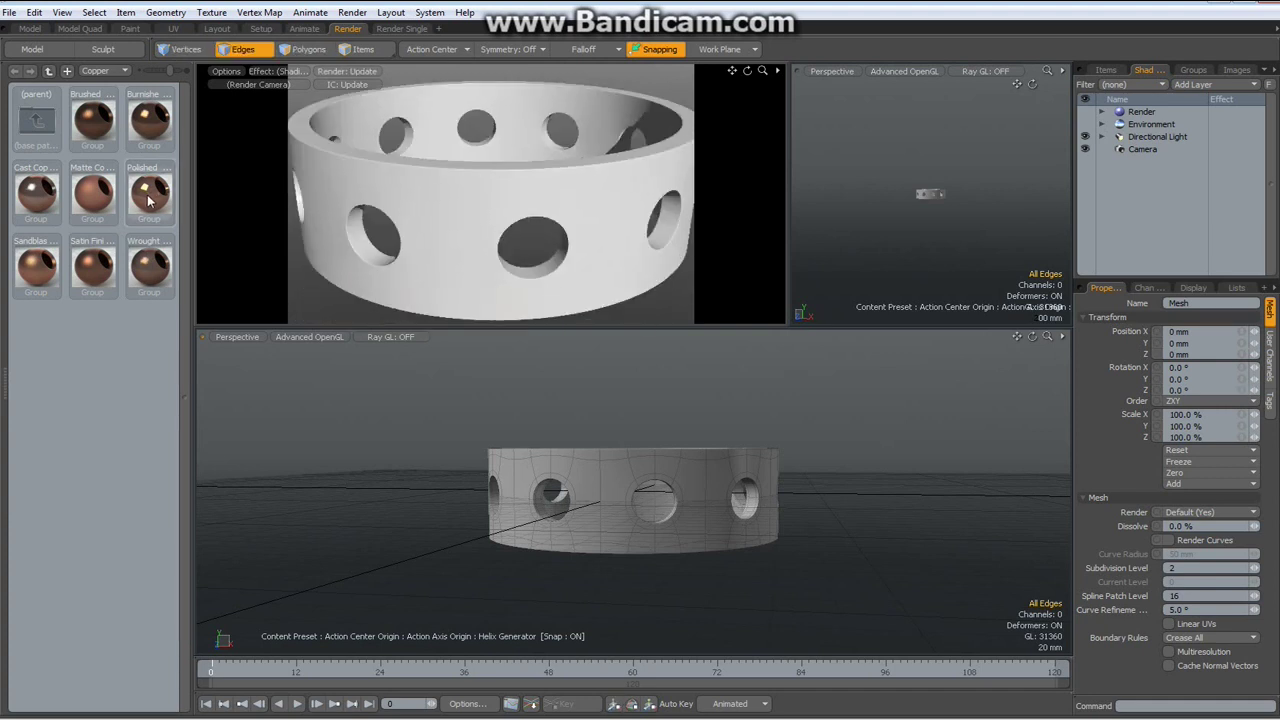
# Step: Apply the Polished Copper material preset to the ring and render the frame
pyautogui.moveTo(415, 186); pyautogui.dragTo(427, 190)
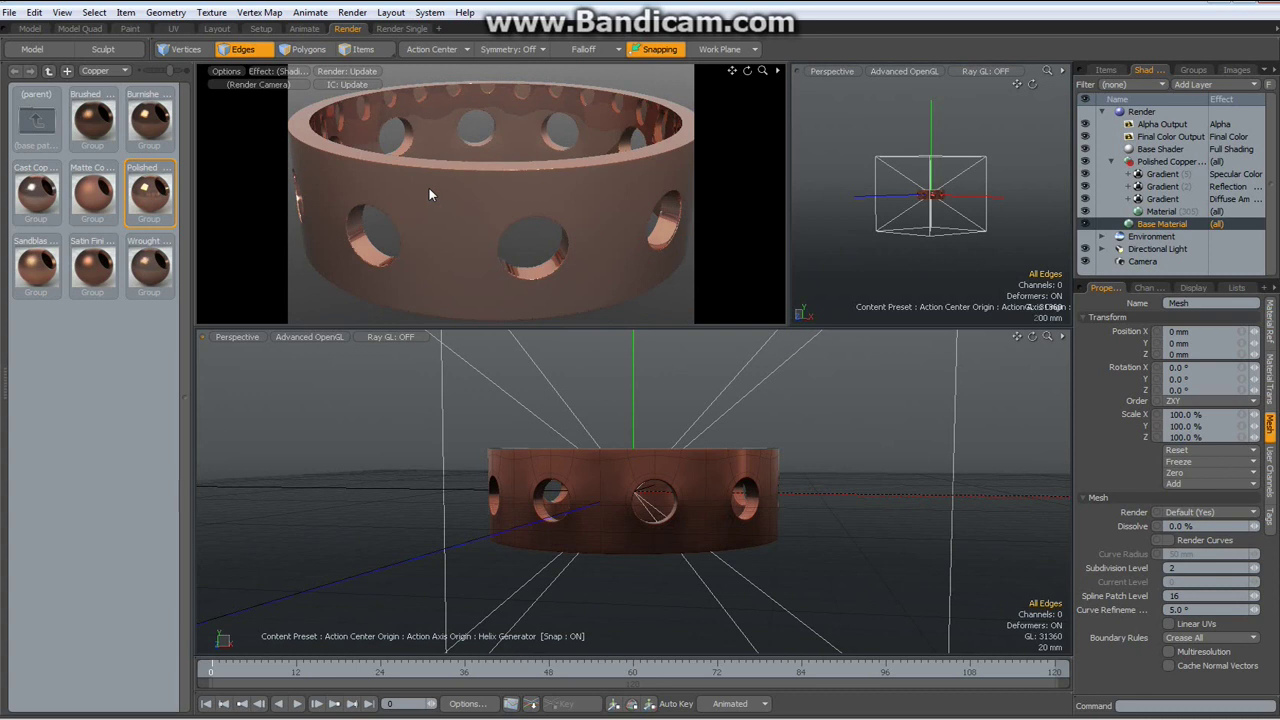
pyautogui.press('F9')
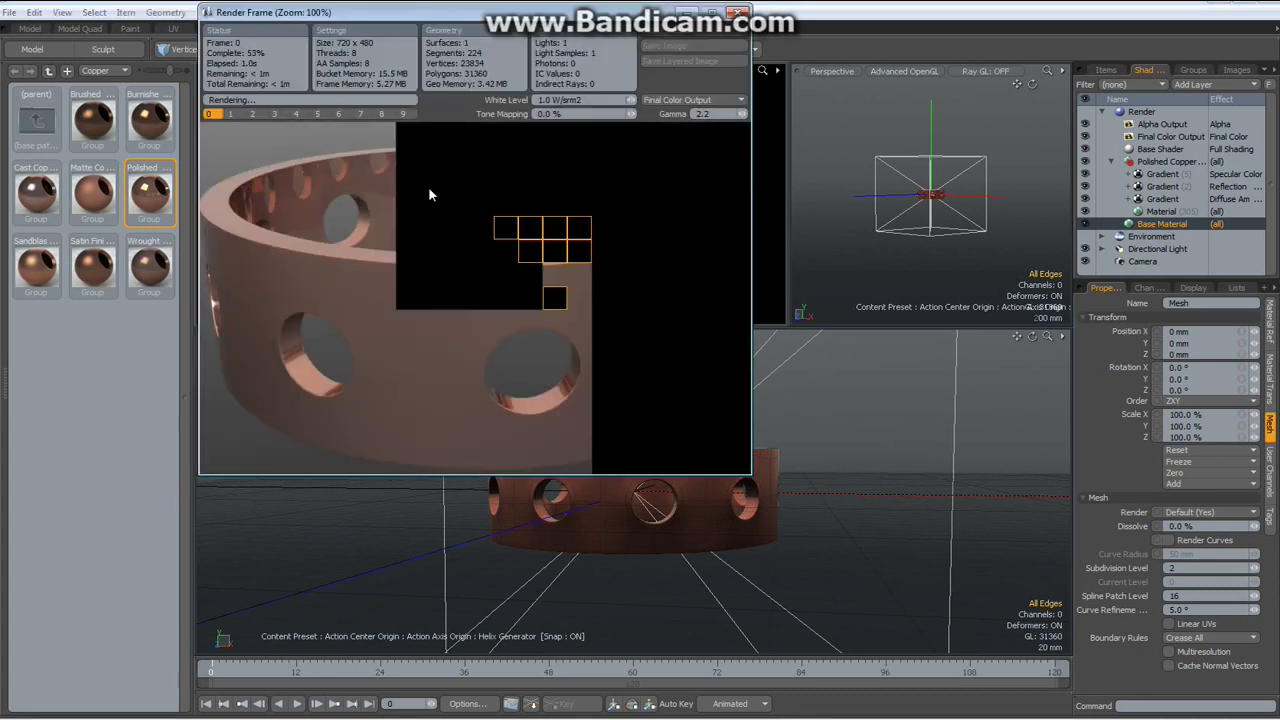